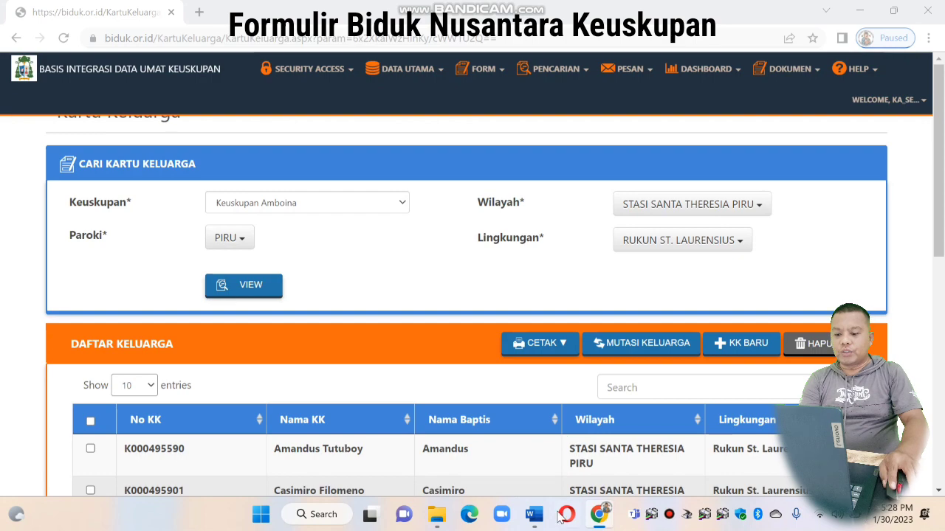
- Switch to Word and bring up the KEPALA KELUARGA form, followed by the ANGGOTA KELUARGA form
{"action": "mouse_move", "coordinate": [543, 525]}
{"action": "left_click", "coordinate": [470, 455]}
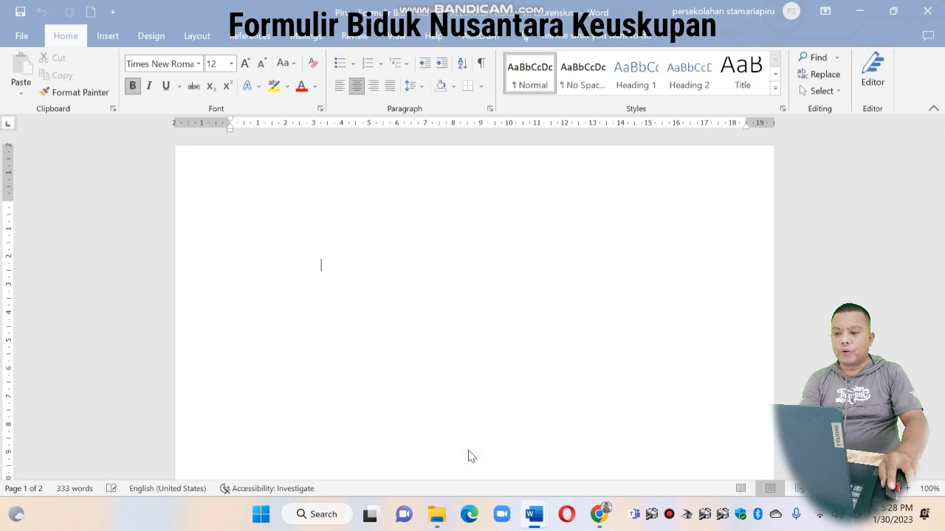
{"action": "mouse_move", "coordinate": [547, 510]}
{"action": "left_click", "coordinate": [521, 457]}
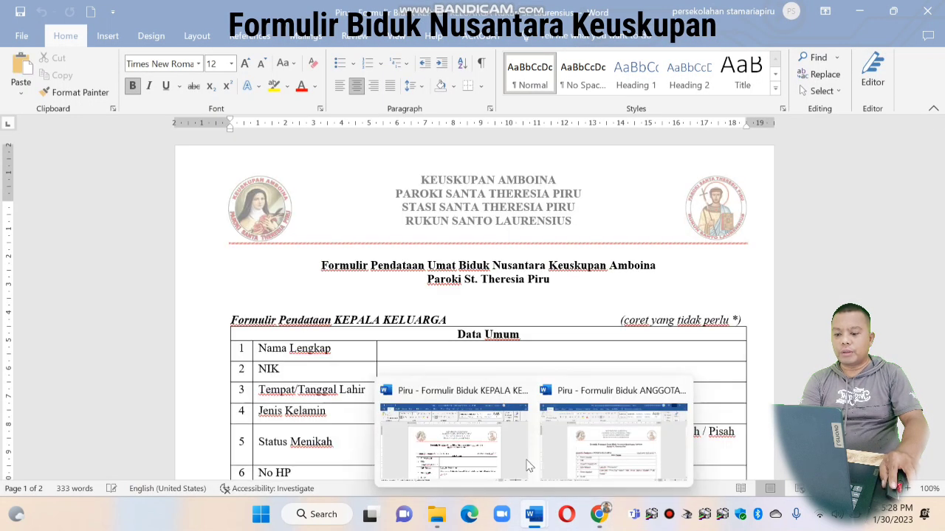
{"action": "left_click", "coordinate": [536, 305]}
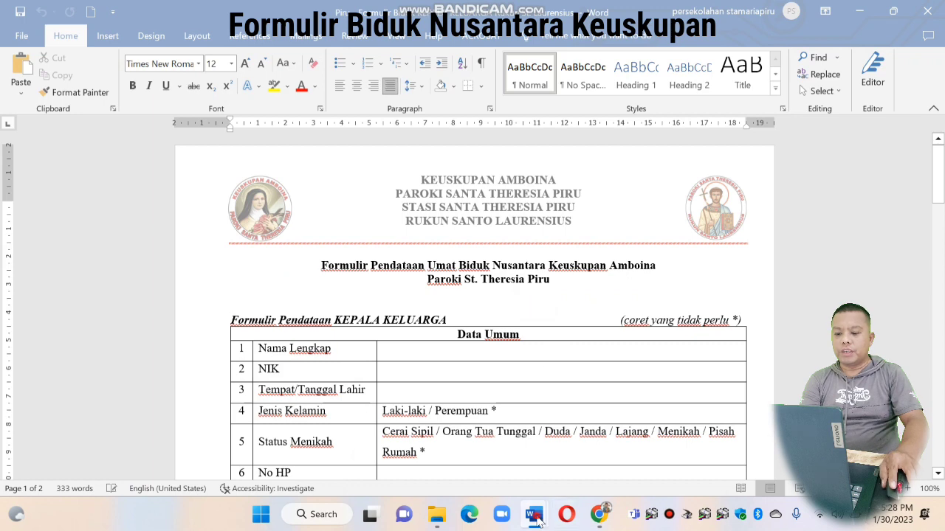
{"action": "mouse_move", "coordinate": [537, 520]}
{"action": "left_click", "coordinate": [601, 396]}
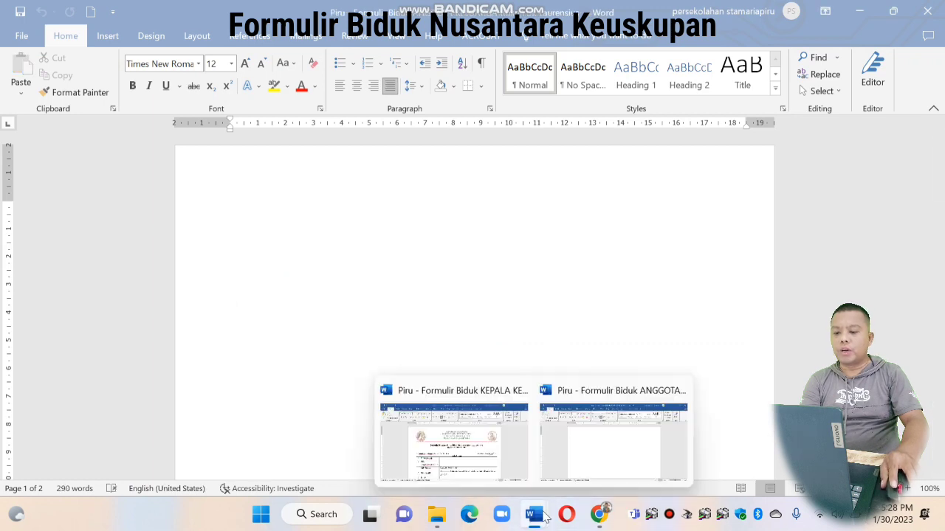
- Arrange the ANGGOTA KELUARGA and KEPALA KELUARGA form windows side by side, each filling half of the screen
{"action": "left_click", "coordinate": [896, 13]}
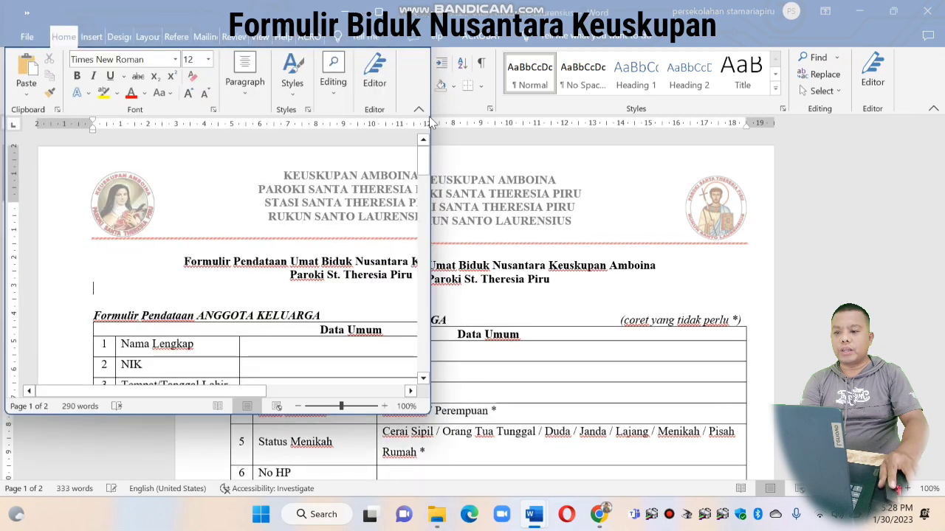
{"action": "mouse_move", "coordinate": [381, 15]}
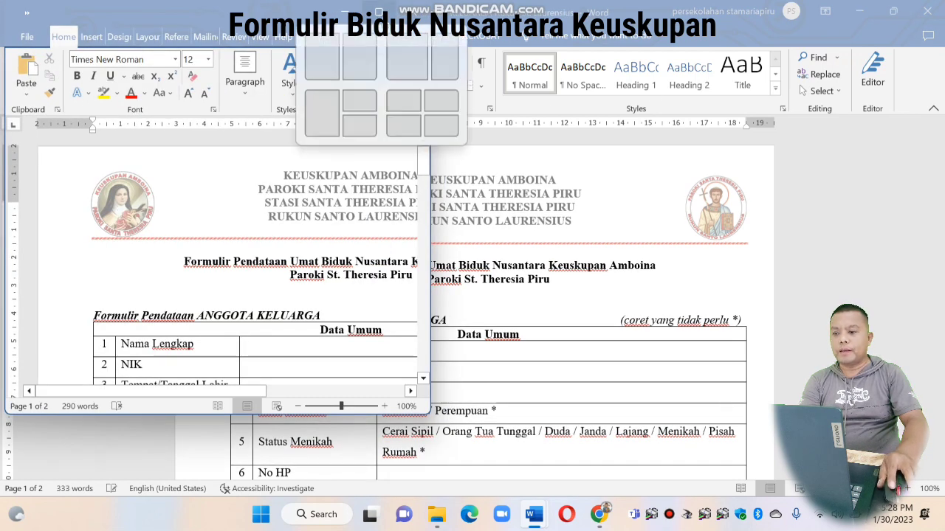
{"action": "left_click", "coordinate": [326, 58]}
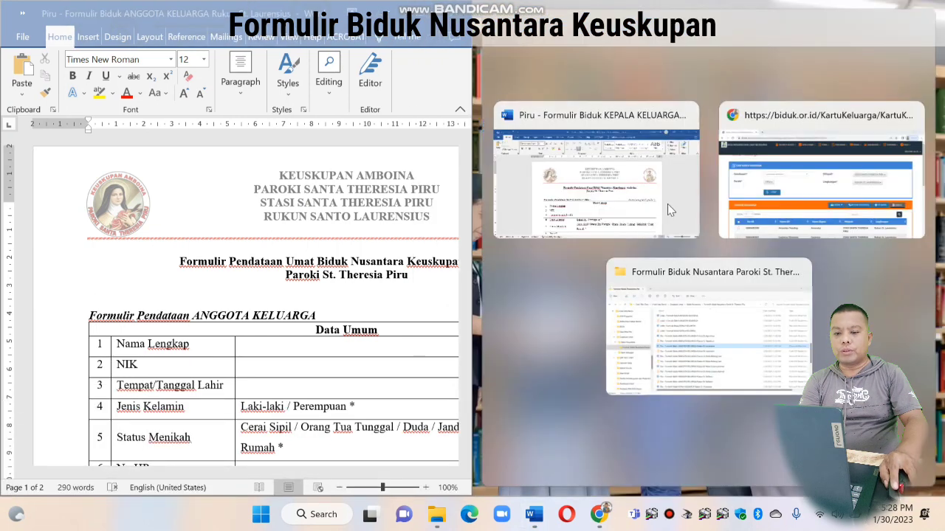
{"action": "left_click", "coordinate": [664, 200]}
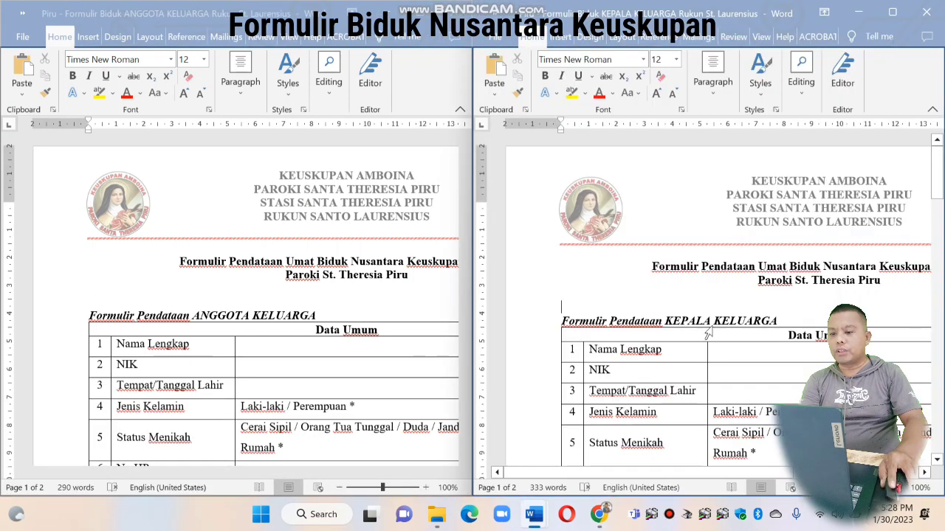
- Compare the Data Umum fields of the ANGGOTA KELUARGA form with those of the KEPALA KELUARGA form
{"action": "scroll", "coordinate": [705, 334], "scroll_direction": "down", "scroll_amount": 2}
{"action": "scroll", "coordinate": [377, 303], "scroll_direction": "down", "scroll_amount": 4}
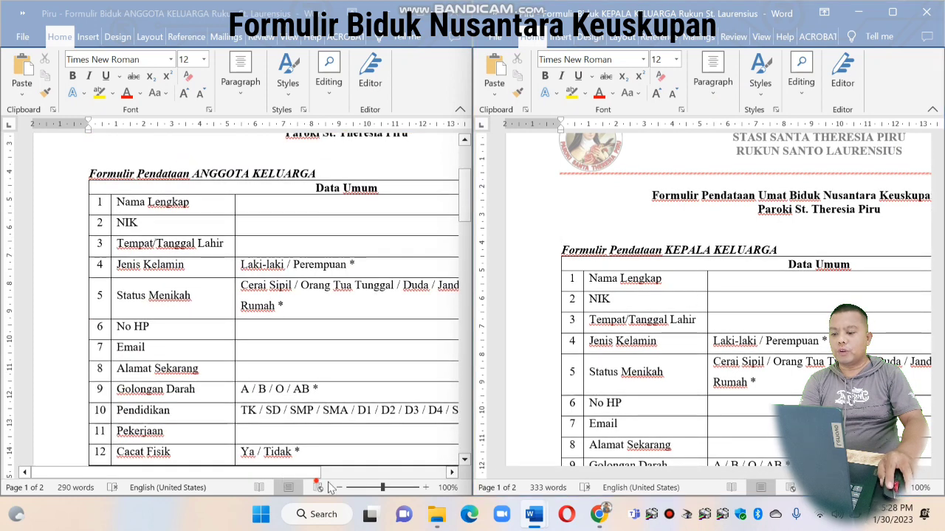
{"action": "scroll", "coordinate": [329, 479], "scroll_direction": "right", "scroll_amount": 2}
{"action": "scroll", "coordinate": [331, 483], "scroll_direction": "left", "scroll_amount": 1}
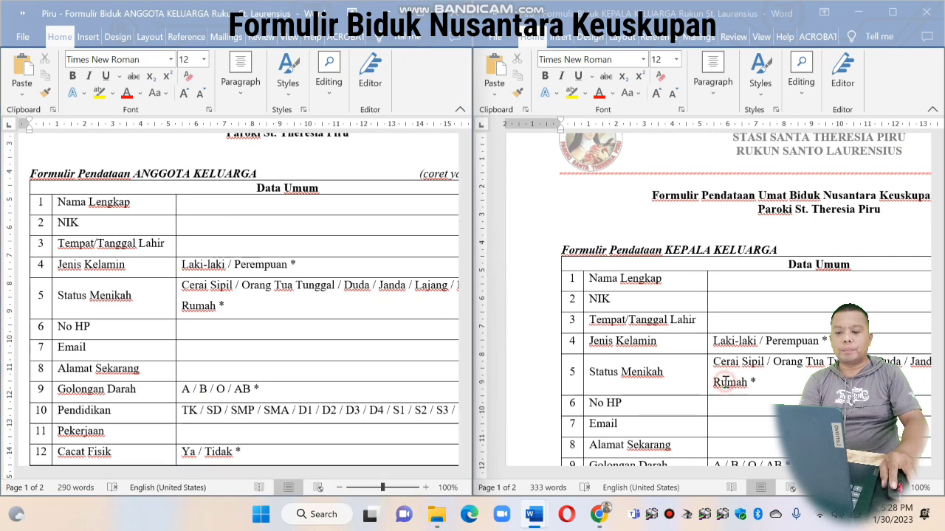
{"action": "scroll", "coordinate": [724, 376], "scroll_direction": "down", "scroll_amount": 3}
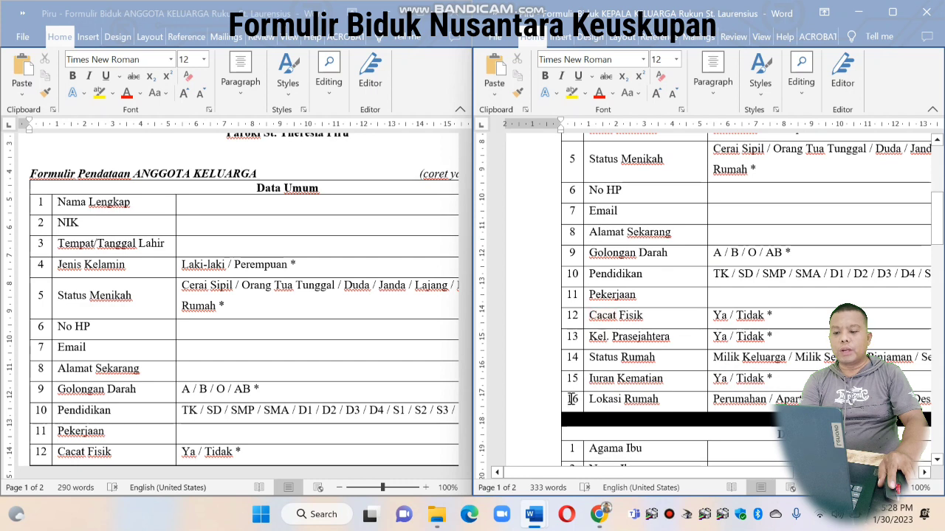
{"action": "scroll", "coordinate": [664, 375], "scroll_direction": "up", "scroll_amount": 2}
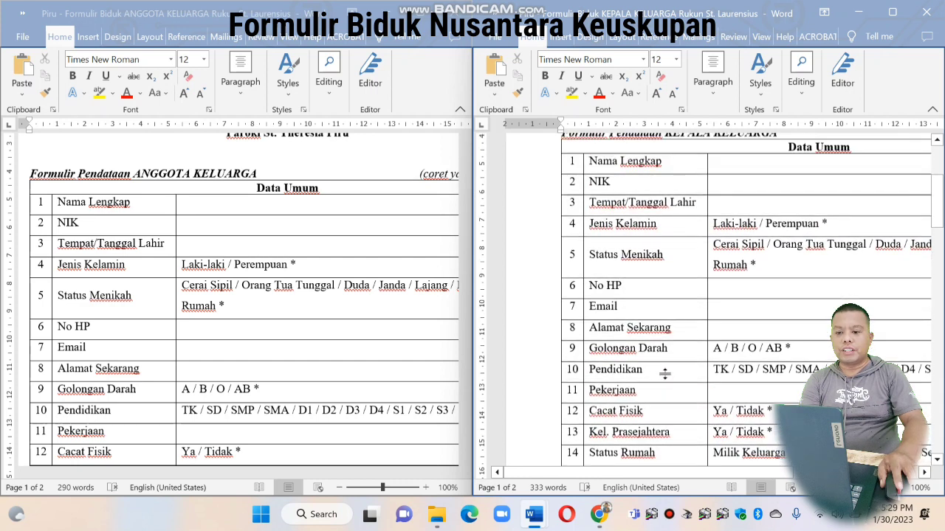
{"action": "scroll", "coordinate": [391, 369], "scroll_direction": "down", "scroll_amount": 6}
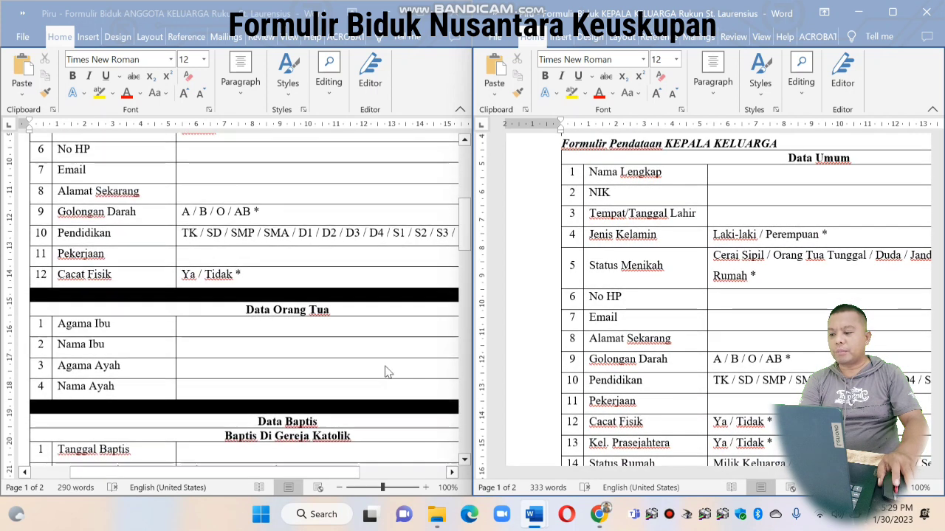
{"action": "scroll", "coordinate": [389, 358], "scroll_direction": "up", "scroll_amount": 7}
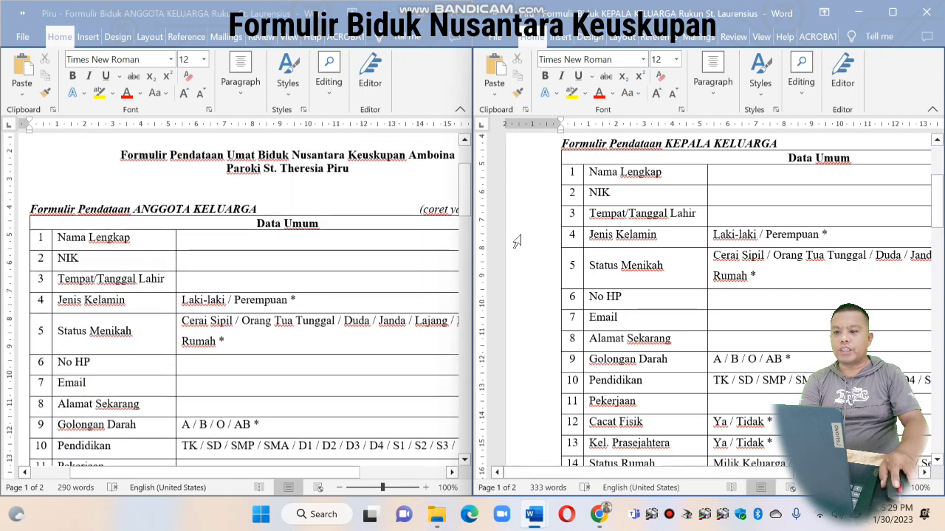
{"action": "scroll", "coordinate": [425, 271], "scroll_direction": "down", "scroll_amount": 1}
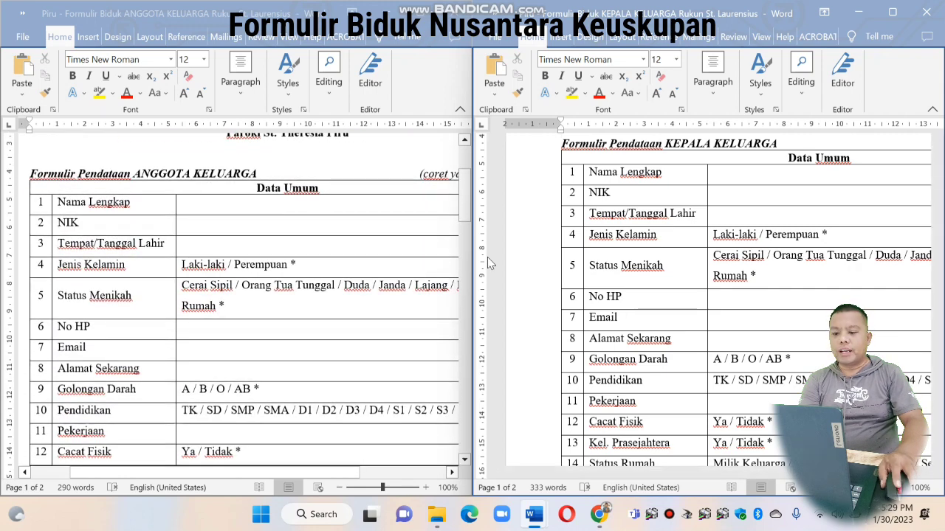
- Switch to Chrome and open the sixth family card in the Daftar Keluarga list of Rukun St. Laurensius
{"action": "left_click", "coordinate": [598, 515]}
{"action": "scroll", "coordinate": [540, 228], "scroll_direction": "down", "scroll_amount": 6}
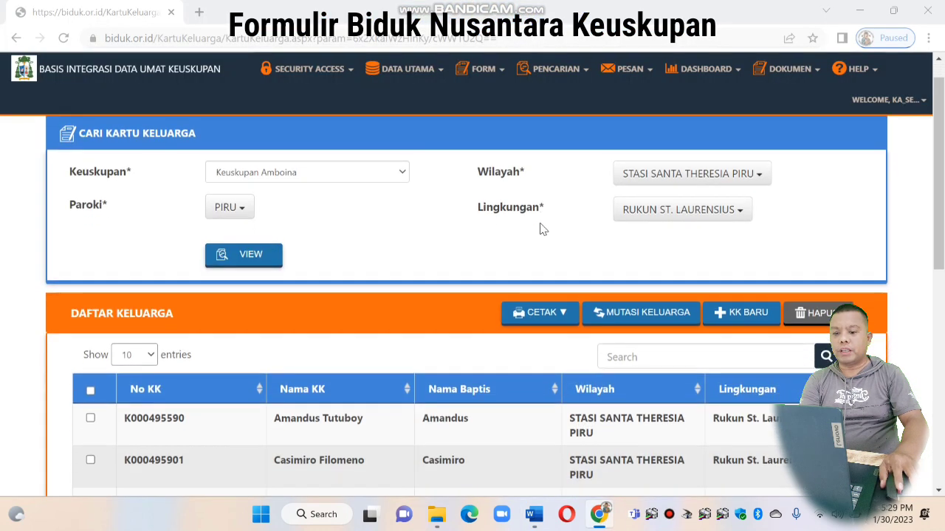
{"action": "scroll", "coordinate": [540, 229], "scroll_direction": "down", "scroll_amount": 1}
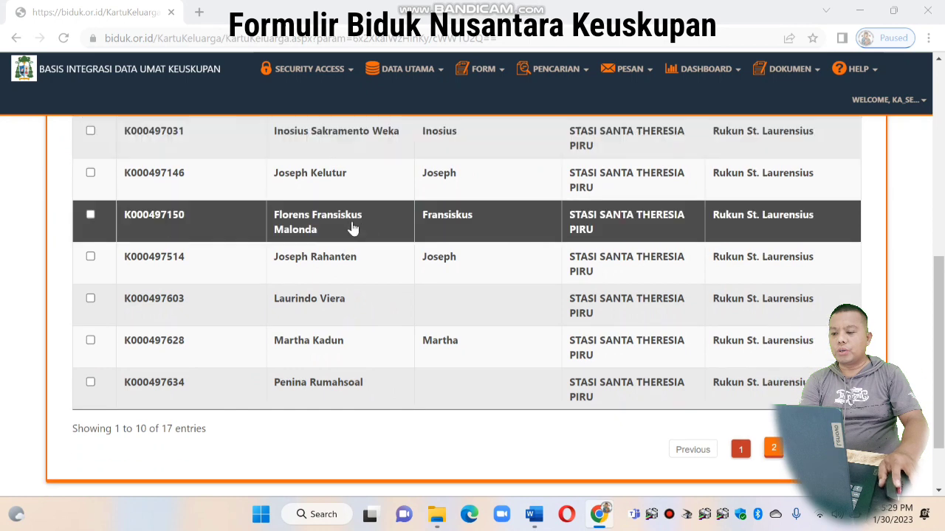
{"action": "left_click", "coordinate": [162, 214]}
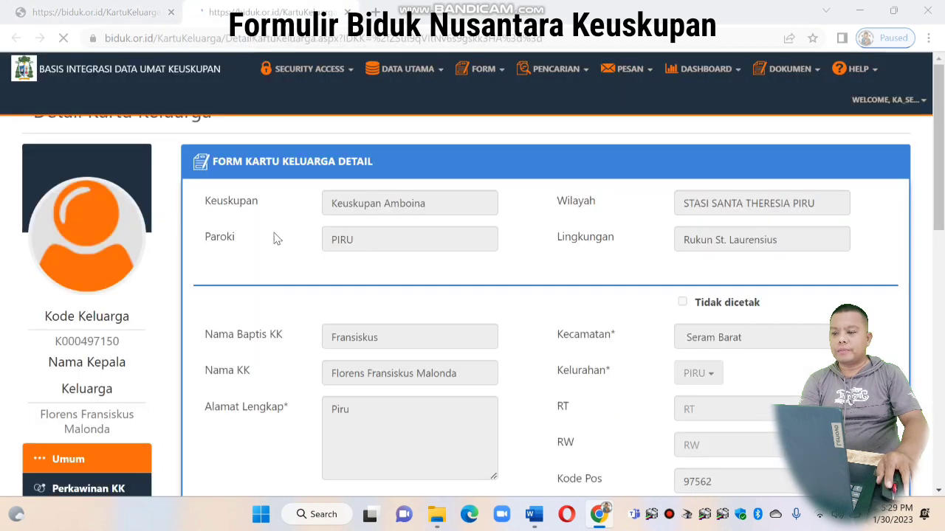
- Examine the family card's address and housing fields and its Anggota Kartu Keluarga member list
{"action": "scroll", "coordinate": [392, 242], "scroll_direction": "down", "scroll_amount": 7}
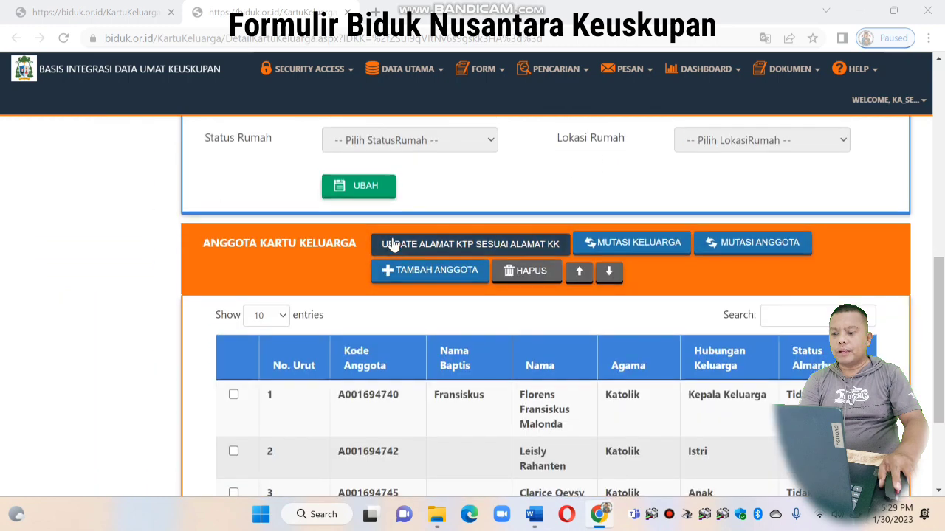
{"action": "scroll", "coordinate": [392, 244], "scroll_direction": "down", "scroll_amount": 2}
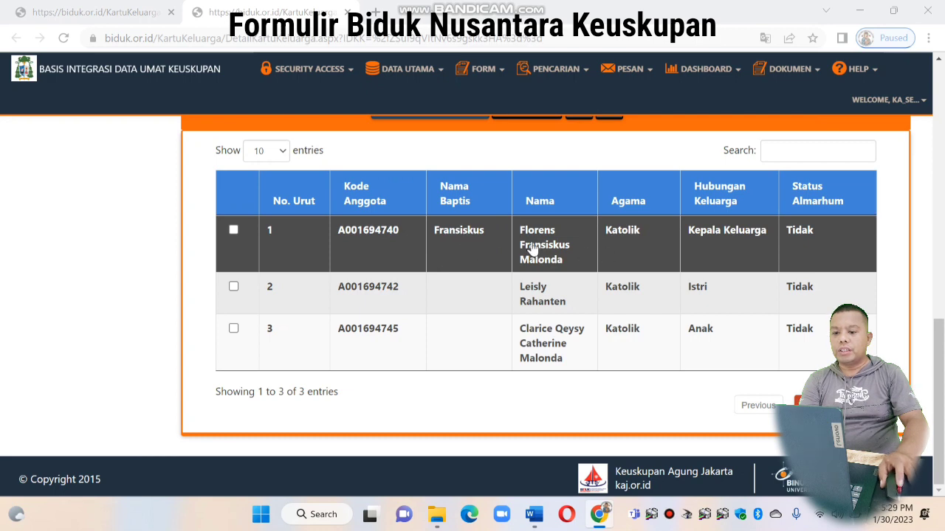
{"action": "scroll", "coordinate": [533, 249], "scroll_direction": "up", "scroll_amount": 2}
{"action": "scroll", "coordinate": [533, 249], "scroll_direction": "up", "scroll_amount": 7}
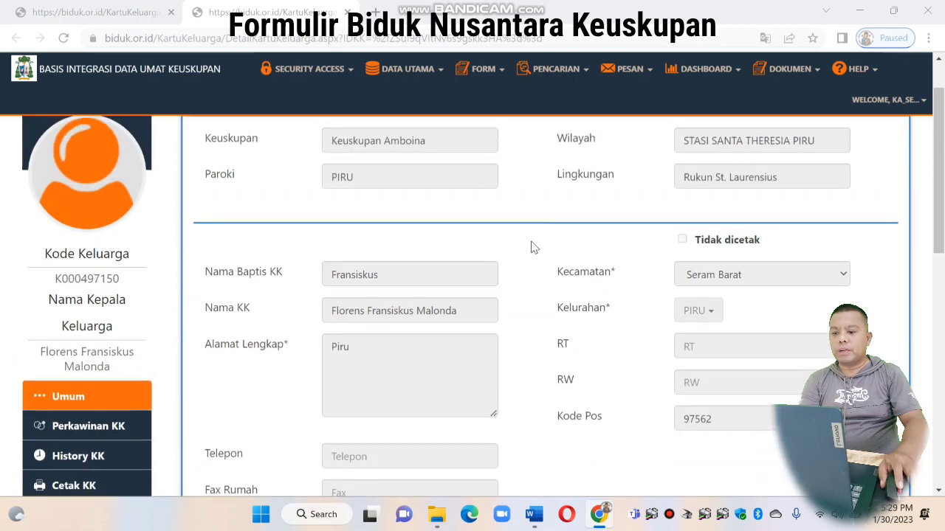
{"action": "scroll", "coordinate": [532, 250], "scroll_direction": "down", "scroll_amount": 5}
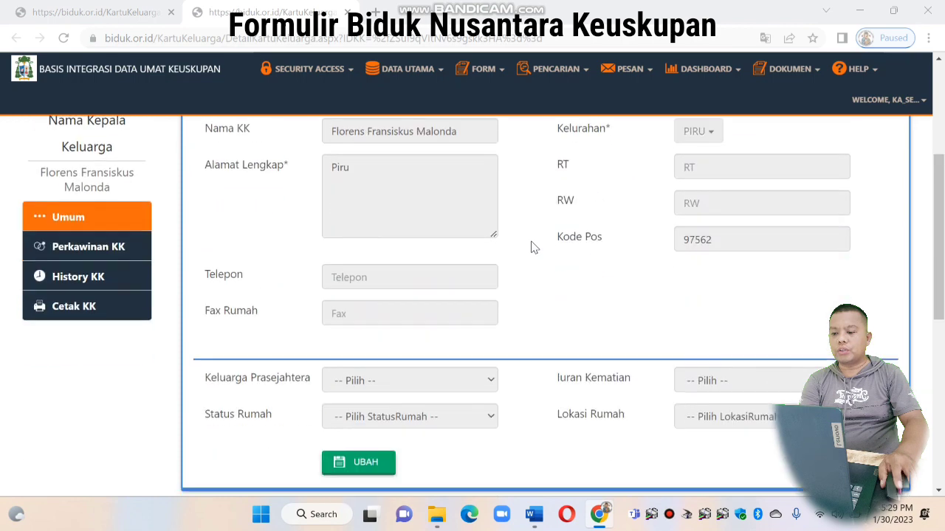
{"action": "scroll", "coordinate": [533, 248], "scroll_direction": "up", "scroll_amount": 6}
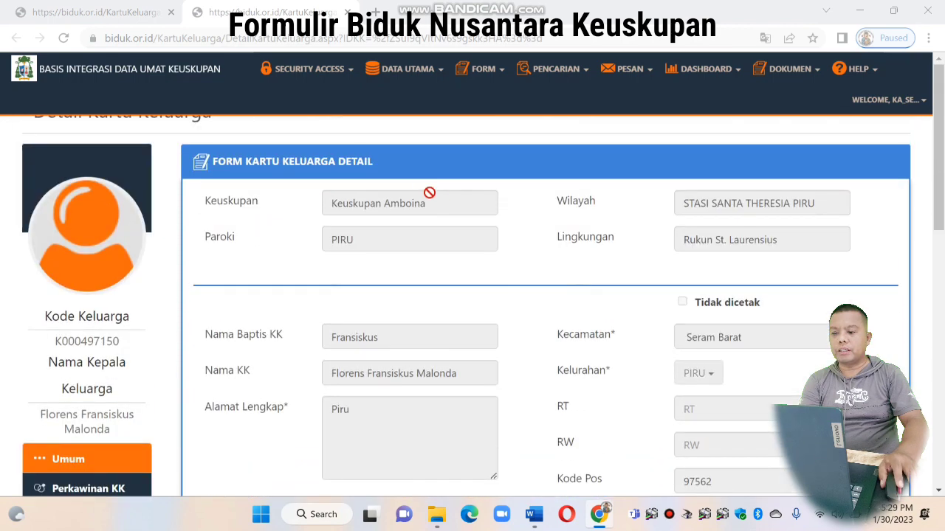
{"action": "scroll", "coordinate": [622, 296], "scroll_direction": "down", "scroll_amount": 3}
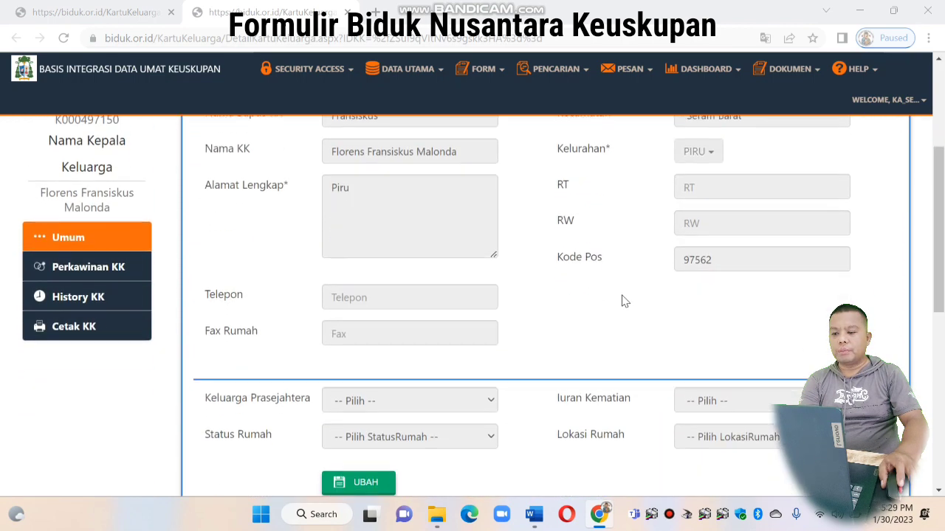
{"action": "scroll", "coordinate": [481, 374], "scroll_direction": "down", "scroll_amount": 2}
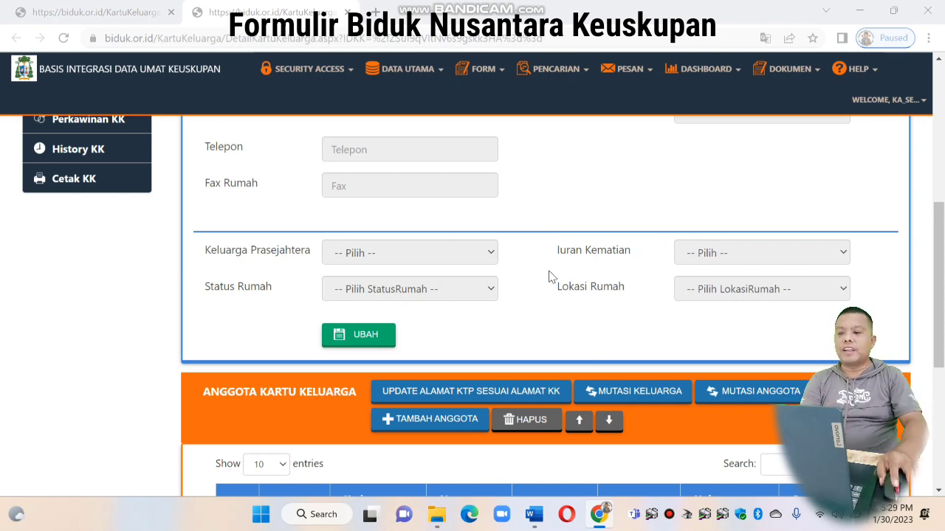
{"action": "scroll", "coordinate": [549, 277], "scroll_direction": "up", "scroll_amount": 3}
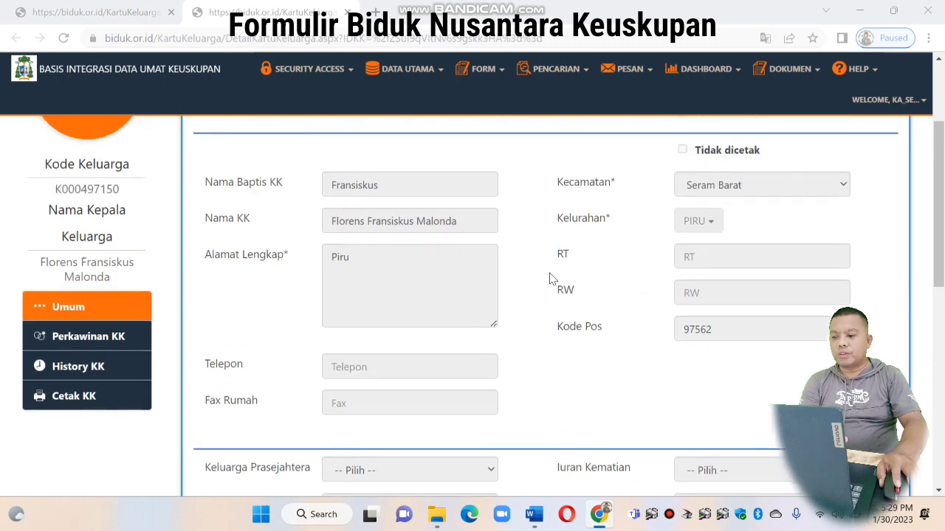
{"action": "scroll", "coordinate": [550, 279], "scroll_direction": "down", "scroll_amount": 7}
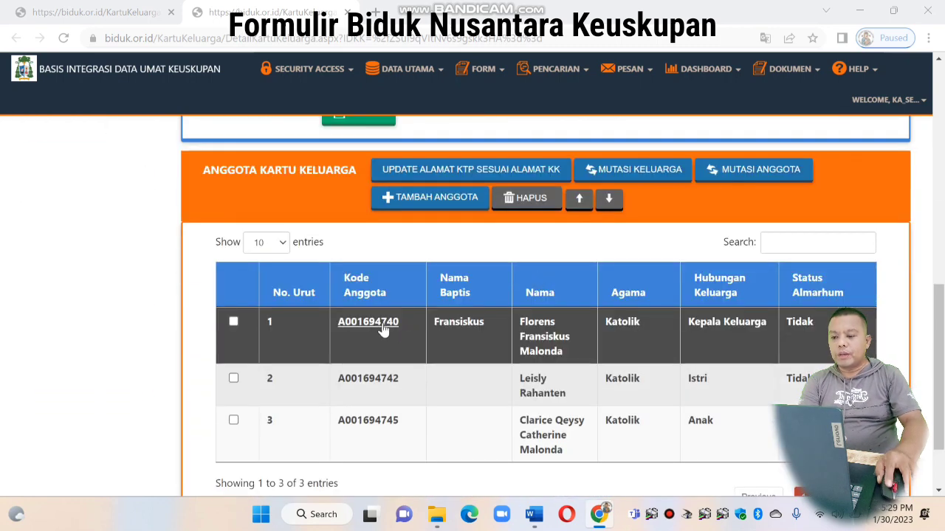
- Open the Kepala Keluarga's member record from the family card and review its Umum fields
{"action": "left_click", "coordinate": [385, 323]}
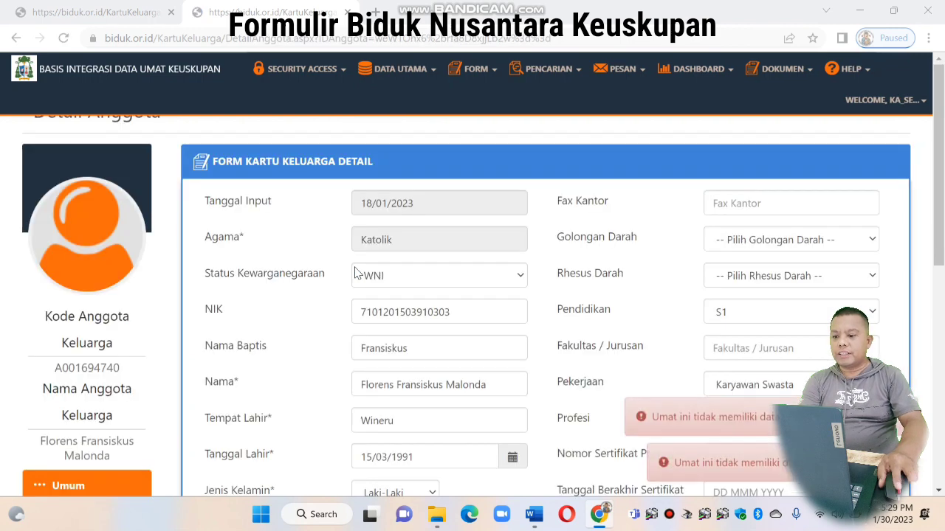
{"action": "scroll", "coordinate": [354, 273], "scroll_direction": "down", "scroll_amount": 6}
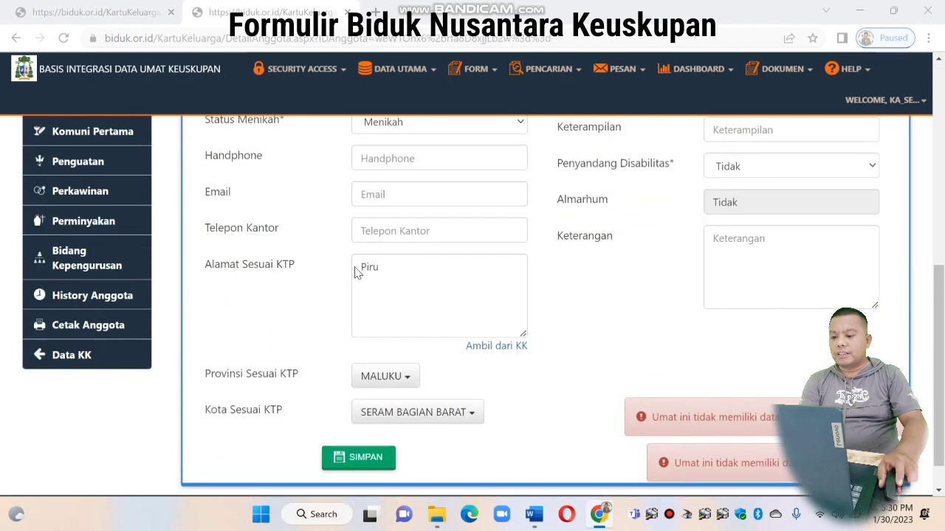
{"action": "scroll", "coordinate": [356, 272], "scroll_direction": "up", "scroll_amount": 3}
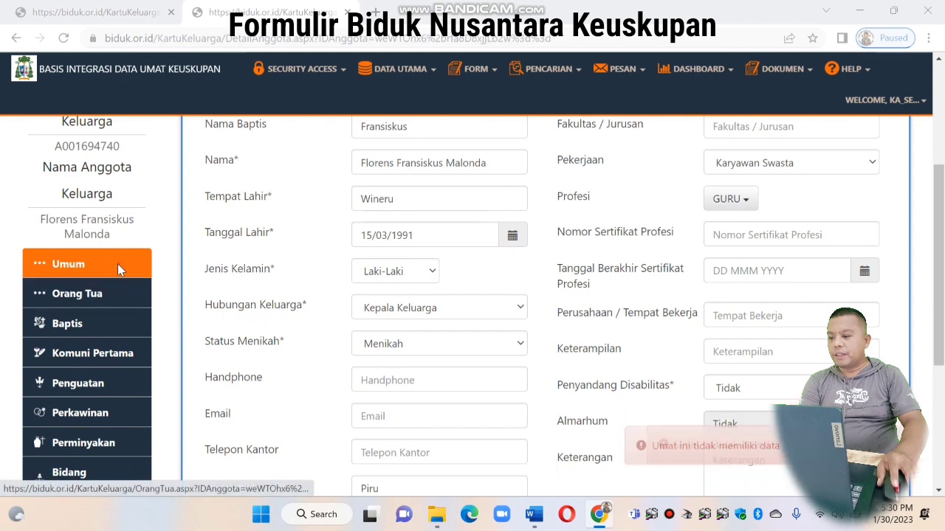
{"action": "scroll", "coordinate": [356, 252], "scroll_direction": "up", "scroll_amount": 3}
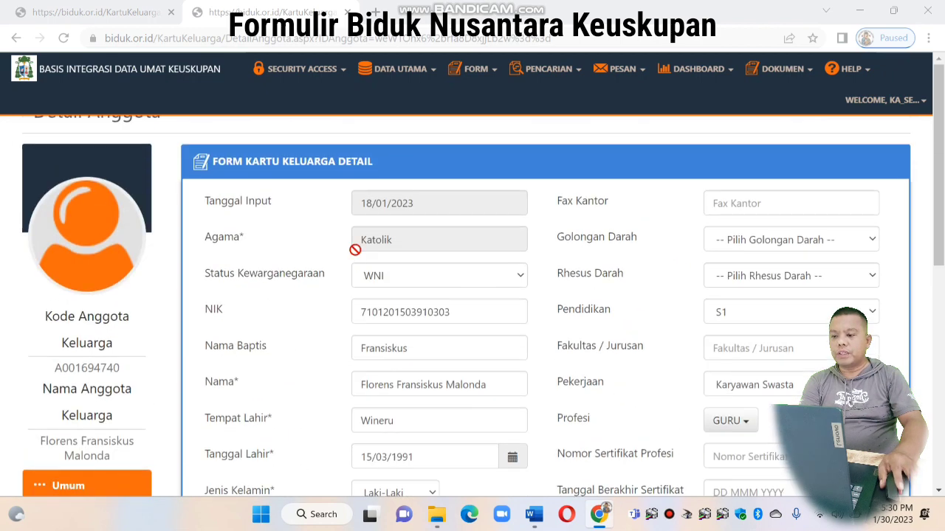
{"action": "scroll", "coordinate": [355, 249], "scroll_direction": "down", "scroll_amount": 2}
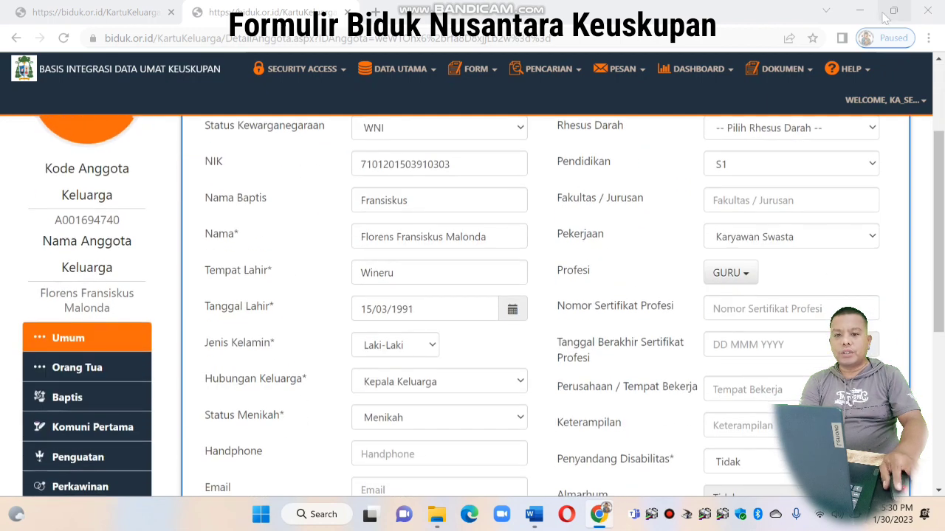
- Arrange the browser side by side with the KEPALA KELUARGA form to compare the member record with its Data Umum fields
{"action": "mouse_move", "coordinate": [886, 18]}
{"action": "left_click", "coordinate": [799, 48]}
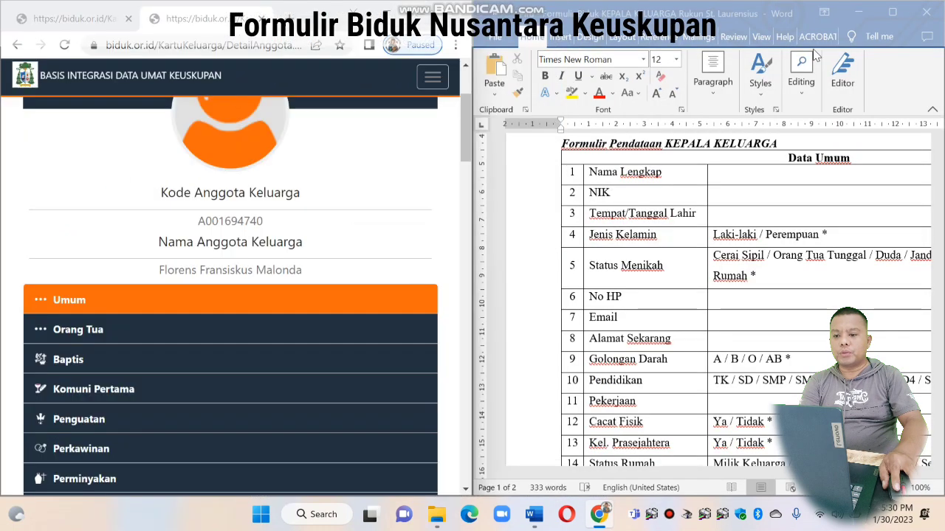
{"action": "scroll", "coordinate": [729, 255], "scroll_direction": "up", "scroll_amount": 1}
{"action": "scroll", "coordinate": [729, 256], "scroll_direction": "down", "scroll_amount": 1}
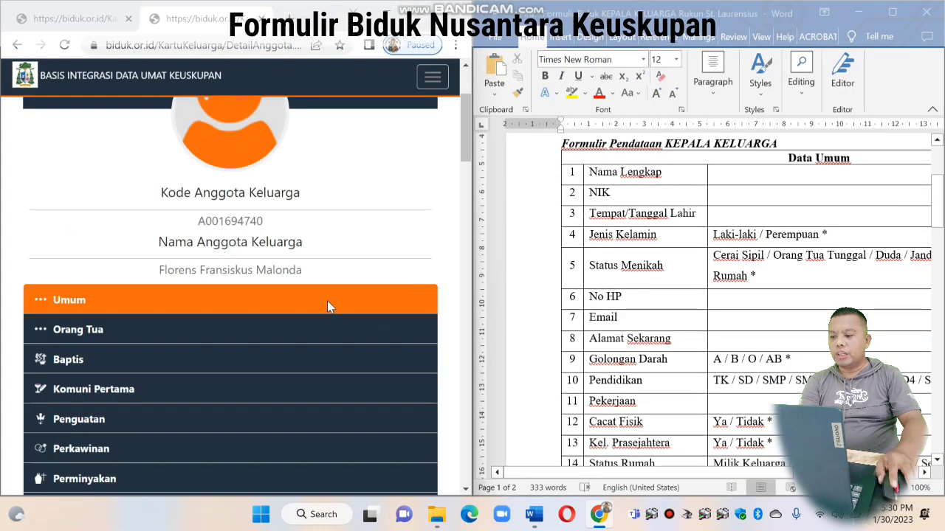
{"action": "scroll", "coordinate": [714, 229], "scroll_direction": "down", "scroll_amount": 1}
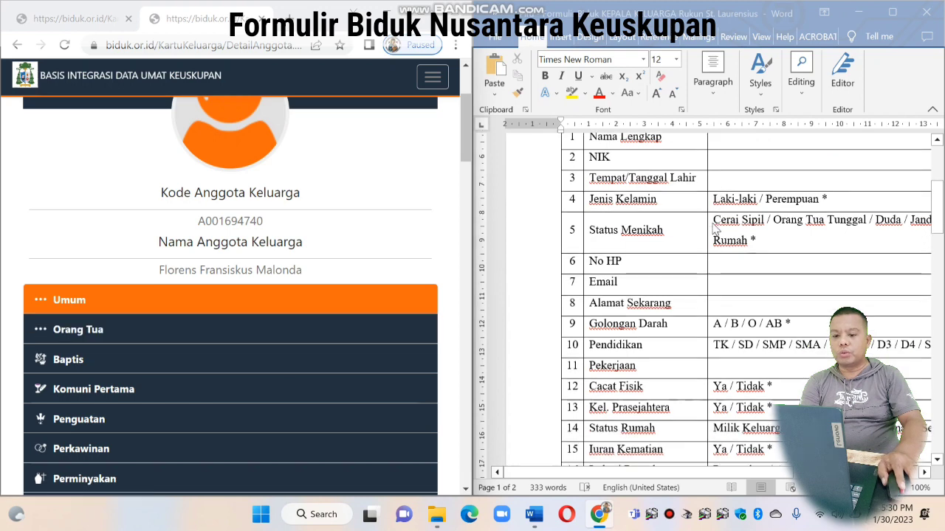
- Open the member's Orang Tua record and compare its parent religion and name fields with the form's Data Orang Tua section
{"action": "scroll", "coordinate": [715, 229], "scroll_direction": "down", "scroll_amount": 3}
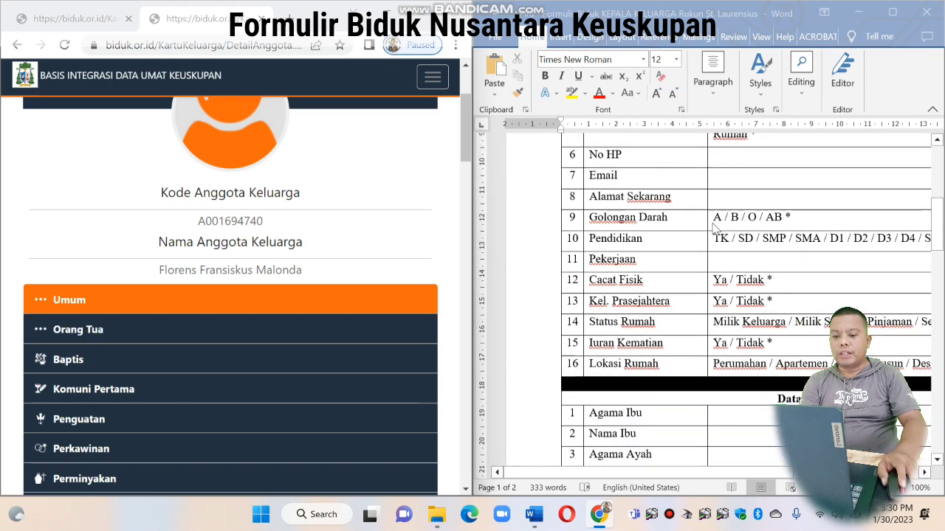
{"action": "scroll", "coordinate": [714, 229], "scroll_direction": "down", "scroll_amount": 2}
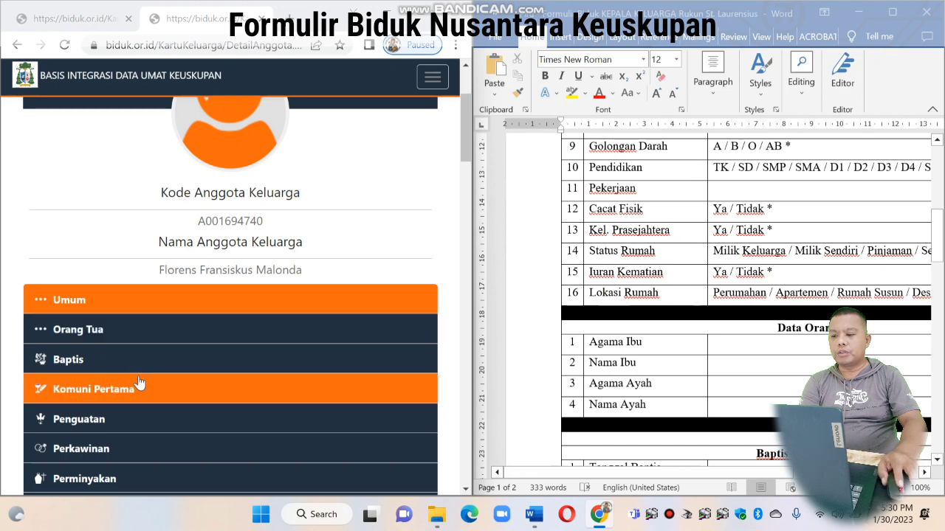
{"action": "left_click", "coordinate": [104, 341]}
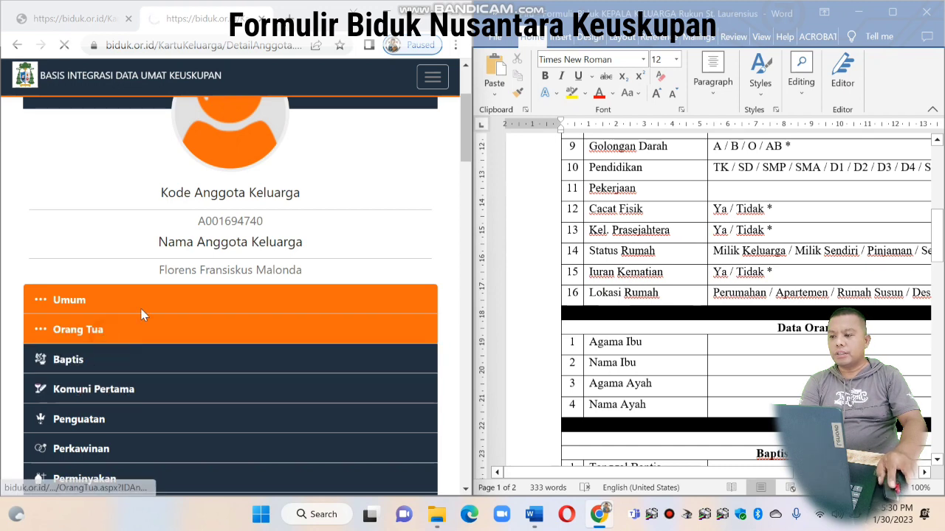
{"action": "scroll", "coordinate": [202, 314], "scroll_direction": "down", "scroll_amount": 6}
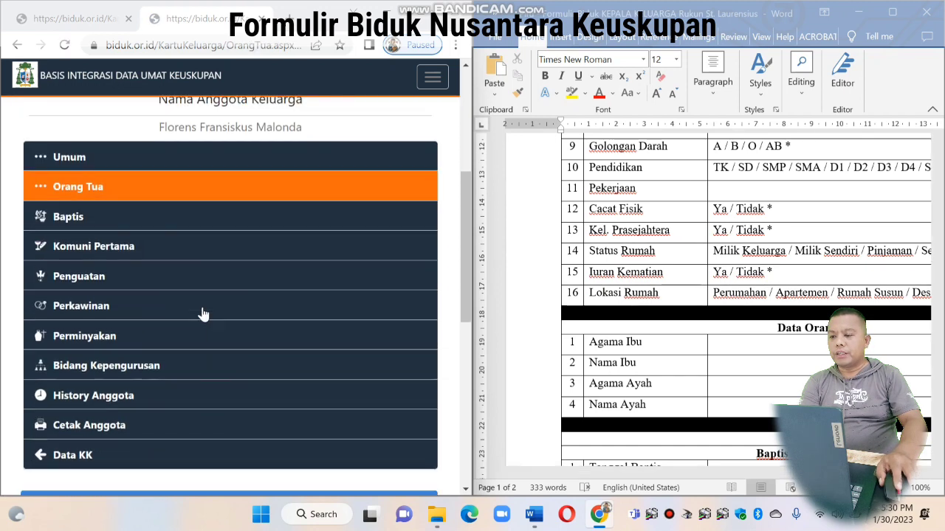
{"action": "scroll", "coordinate": [179, 249], "scroll_direction": "down", "scroll_amount": 4}
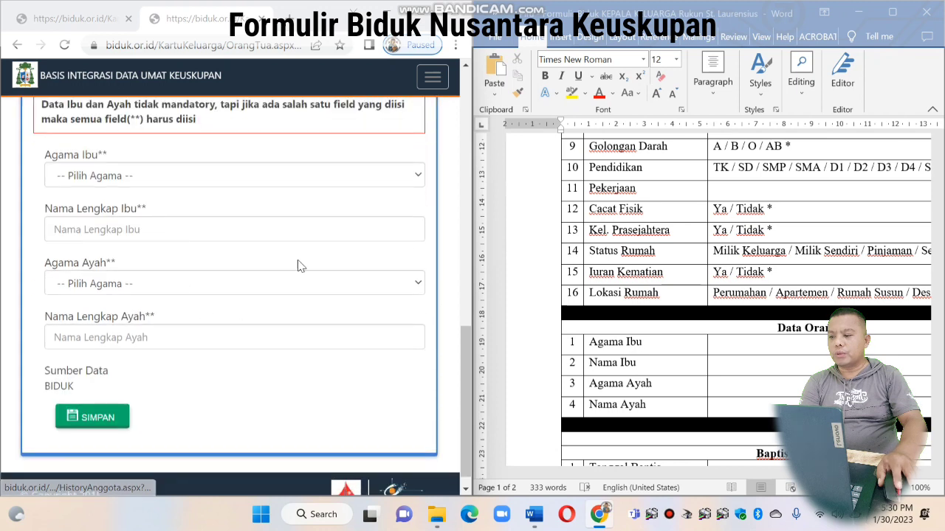
{"action": "scroll", "coordinate": [187, 203], "scroll_direction": "down", "scroll_amount": 1}
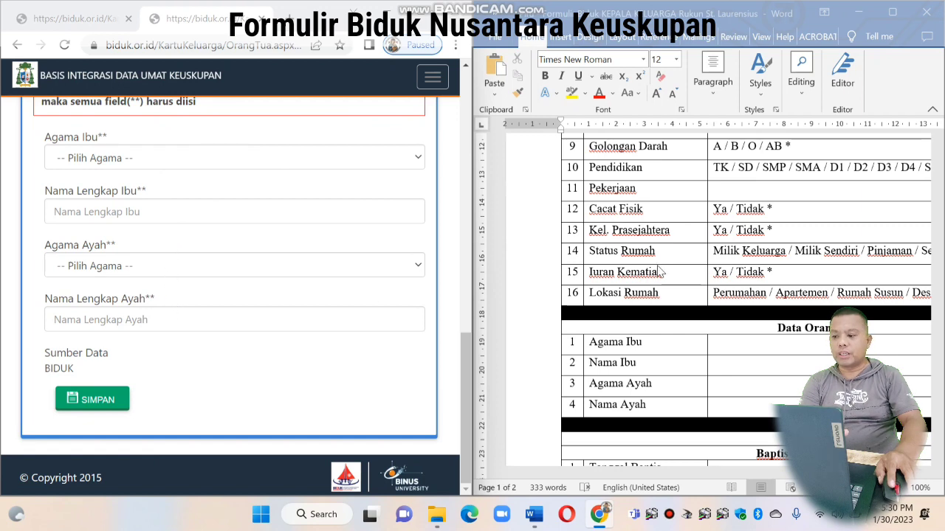
{"action": "scroll", "coordinate": [758, 273], "scroll_direction": "up", "scroll_amount": 5}
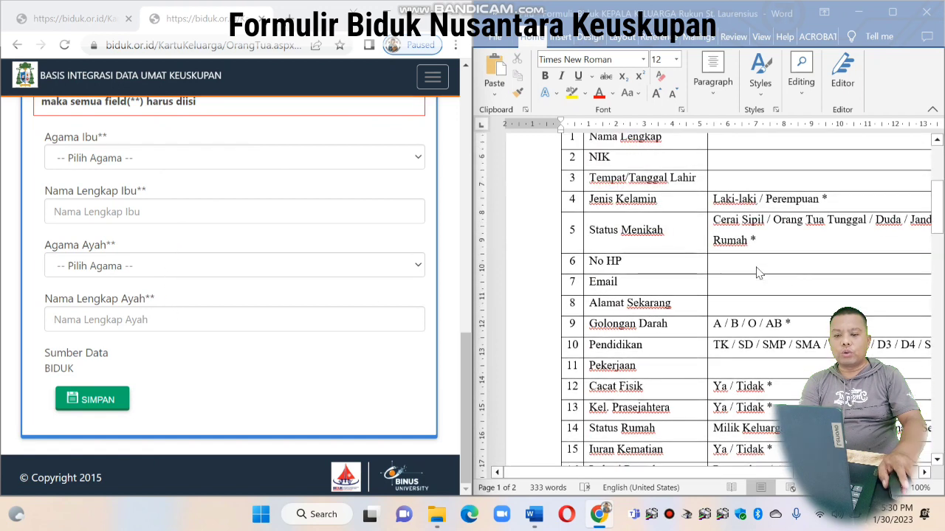
{"action": "scroll", "coordinate": [753, 275], "scroll_direction": "up", "scroll_amount": 1}
{"action": "scroll", "coordinate": [724, 325], "scroll_direction": "down", "scroll_amount": 7}
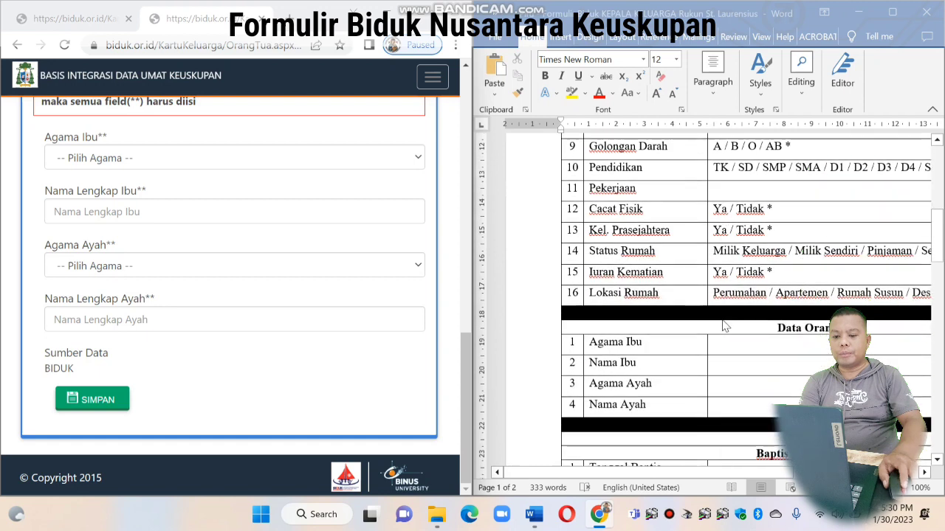
- Open the member's Baptis record and compare its KK Detail Baptis fields with the form's Data Baptis section
{"action": "scroll", "coordinate": [232, 305], "scroll_direction": "up", "scroll_amount": 4}
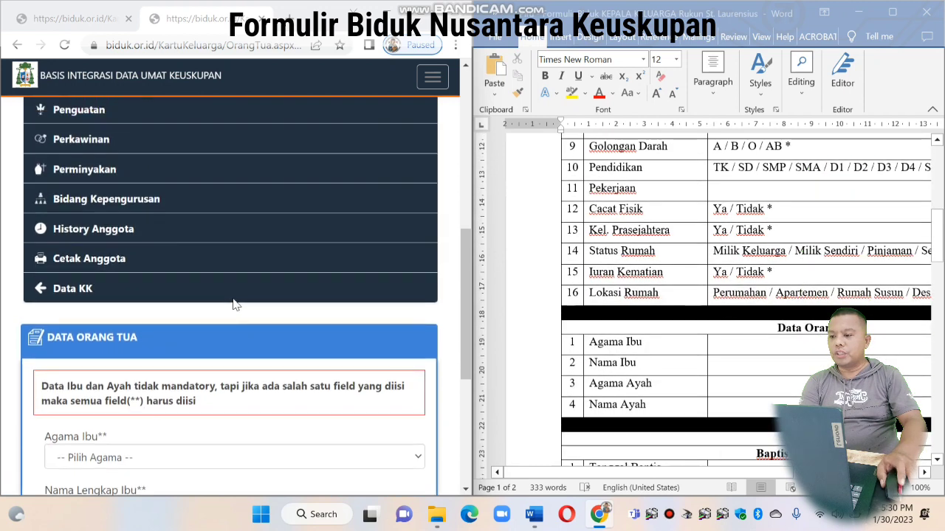
{"action": "scroll", "coordinate": [232, 301], "scroll_direction": "up", "scroll_amount": 4}
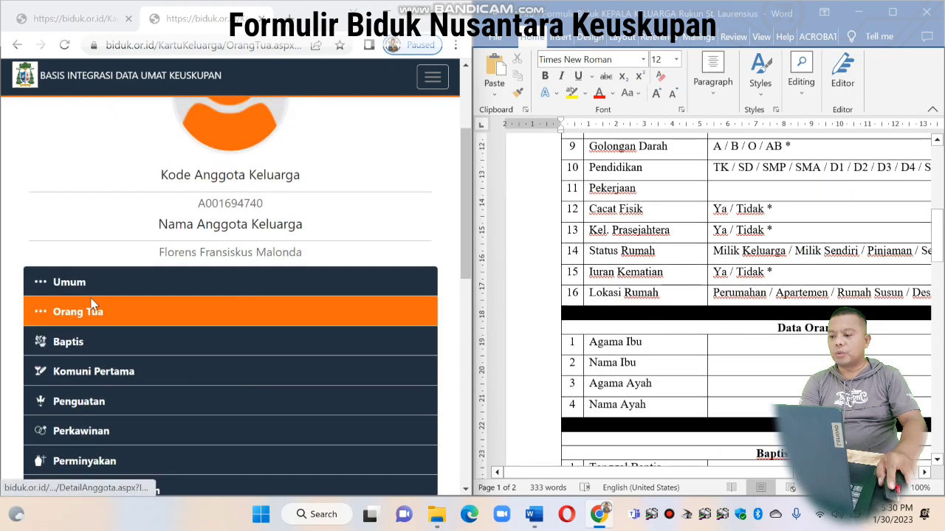
{"action": "left_click", "coordinate": [81, 343]}
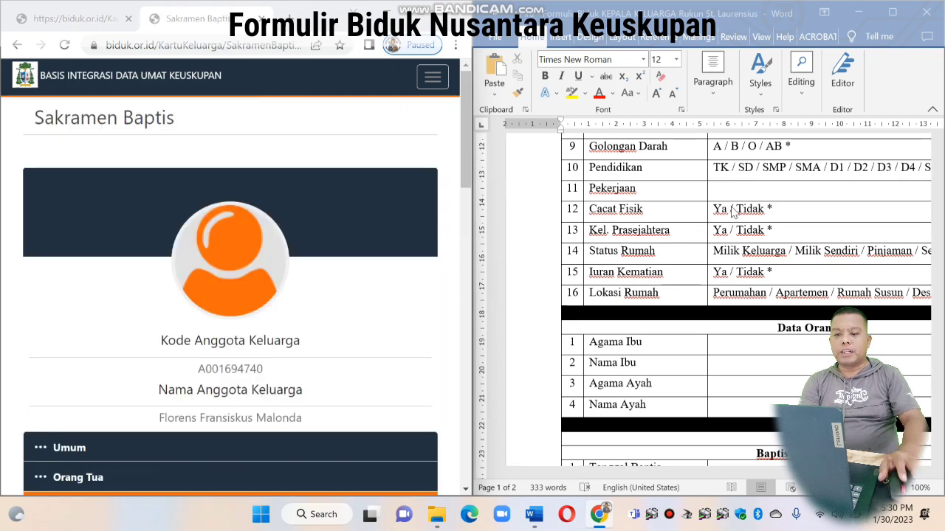
{"action": "scroll", "coordinate": [733, 212], "scroll_direction": "down", "scroll_amount": 5}
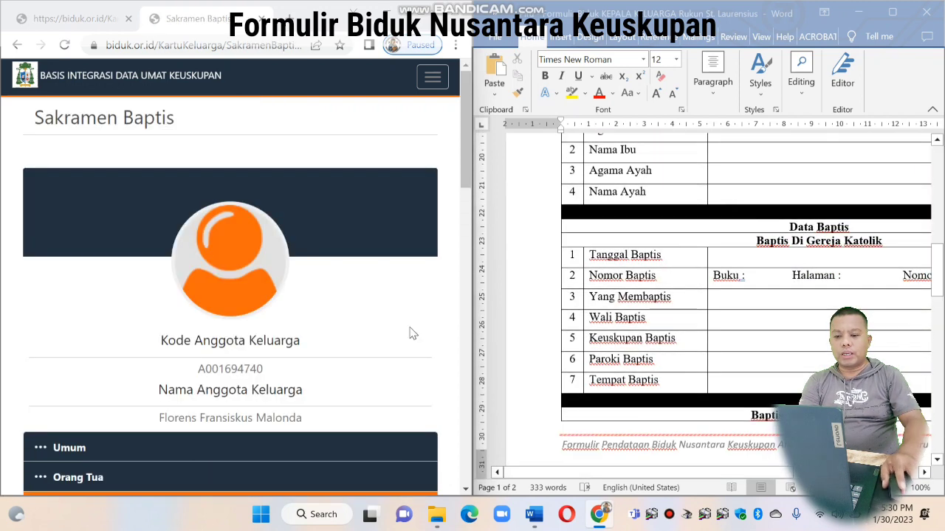
{"action": "scroll", "coordinate": [377, 340], "scroll_direction": "down", "scroll_amount": 7}
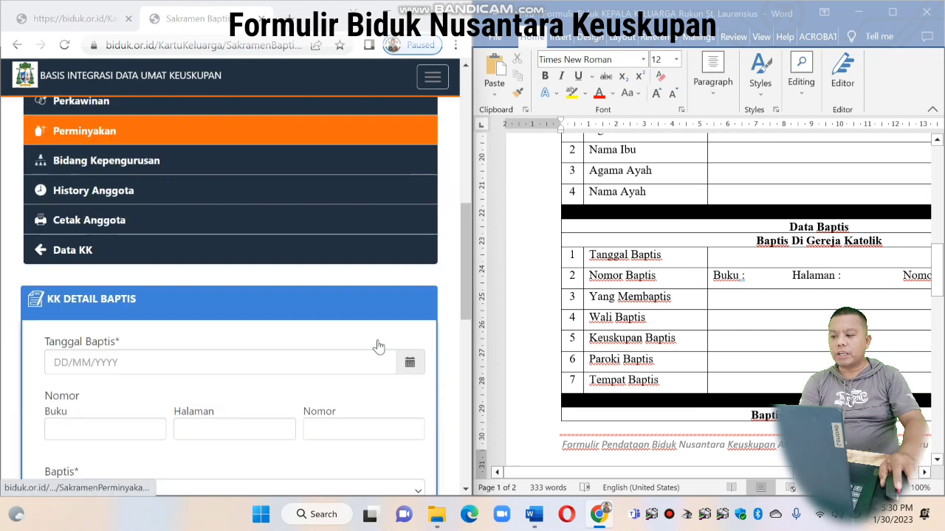
{"action": "scroll", "coordinate": [377, 344], "scroll_direction": "down", "scroll_amount": 3}
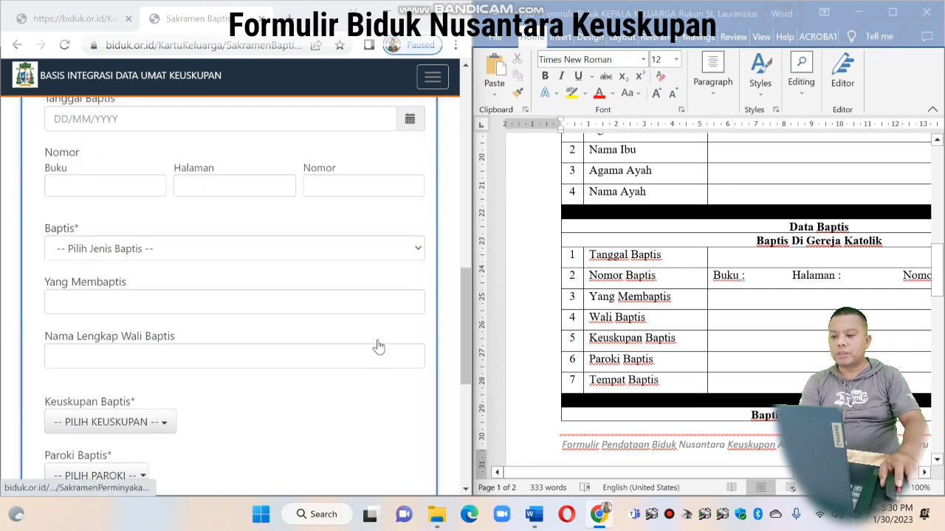
- Examine the available baptism types in the Baptis field of the KK Detail Baptis record
{"action": "left_click", "coordinate": [403, 250]}
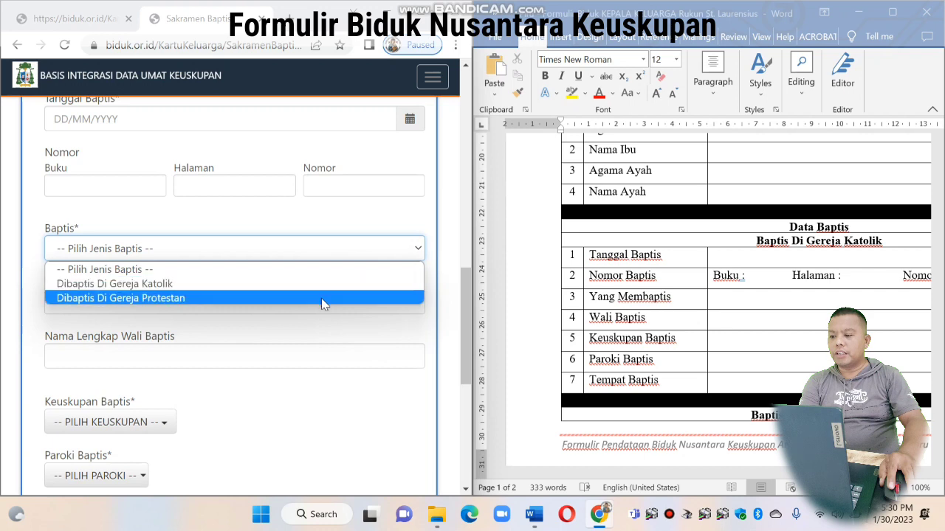
{"action": "scroll", "coordinate": [407, 233], "scroll_direction": "down", "scroll_amount": 2}
{"action": "scroll", "coordinate": [407, 228], "scroll_direction": "up", "scroll_amount": 1}
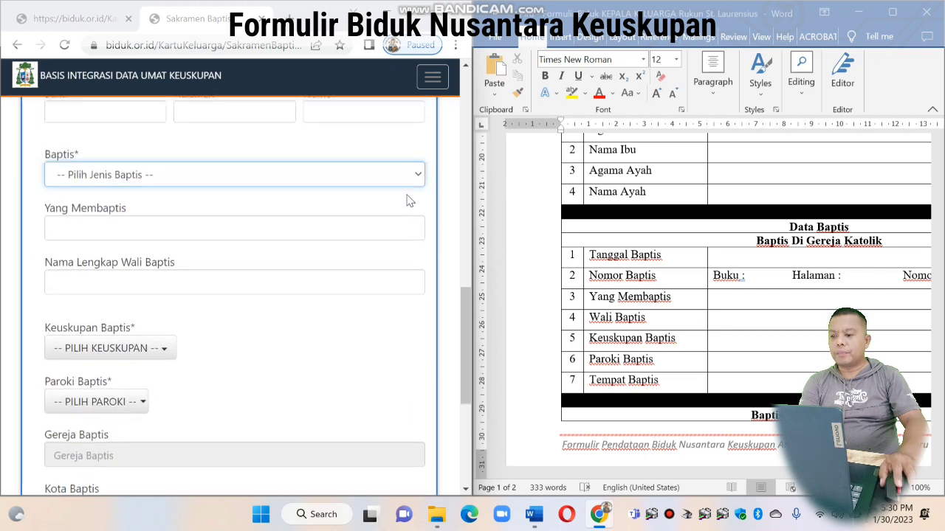
{"action": "left_click", "coordinate": [407, 174]}
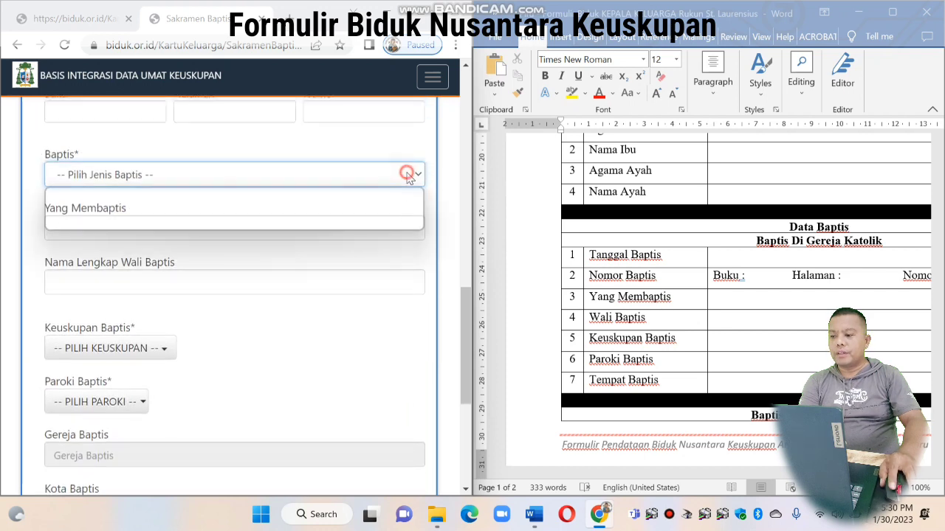
- Review the Tanggal Baptis and Nomor Baptis rows, including Buku, Halaman and Nomor, in the form's Baptis Di Gereja Katolik table
{"action": "left_click", "coordinate": [743, 210]}
{"action": "left_click_drag", "start_coordinate": [706, 472], "coordinate": [746, 474]}
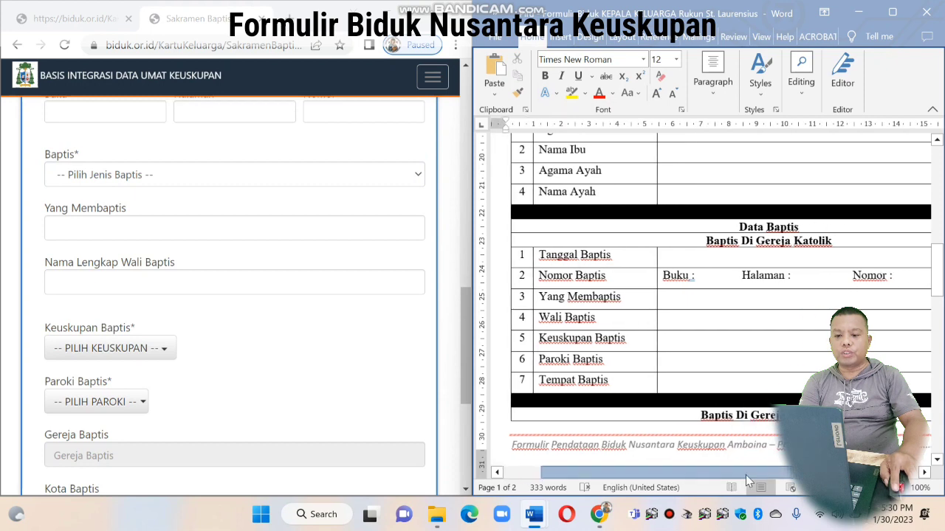
{"action": "scroll", "coordinate": [709, 295], "scroll_direction": "down", "scroll_amount": 2, "text": "ctrl"}
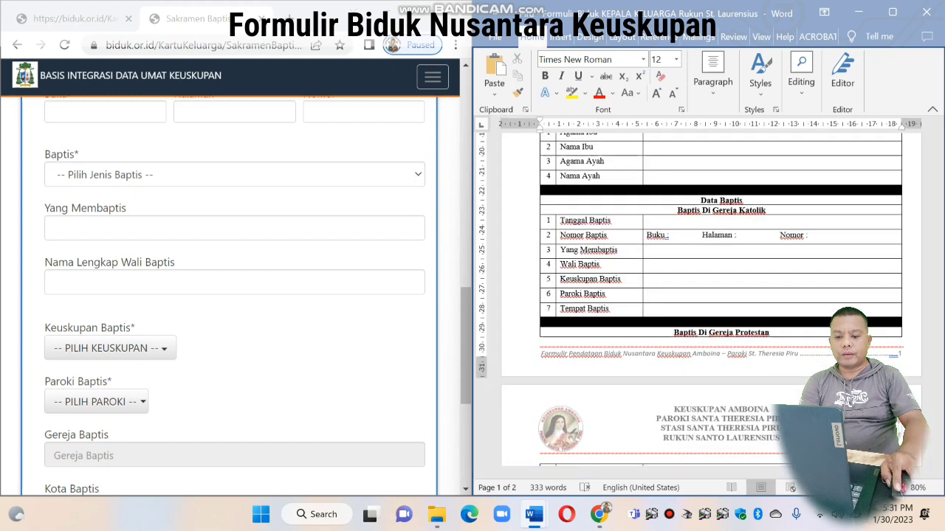
{"action": "scroll", "coordinate": [708, 296], "scroll_direction": "up", "scroll_amount": 3, "text": "ctrl"}
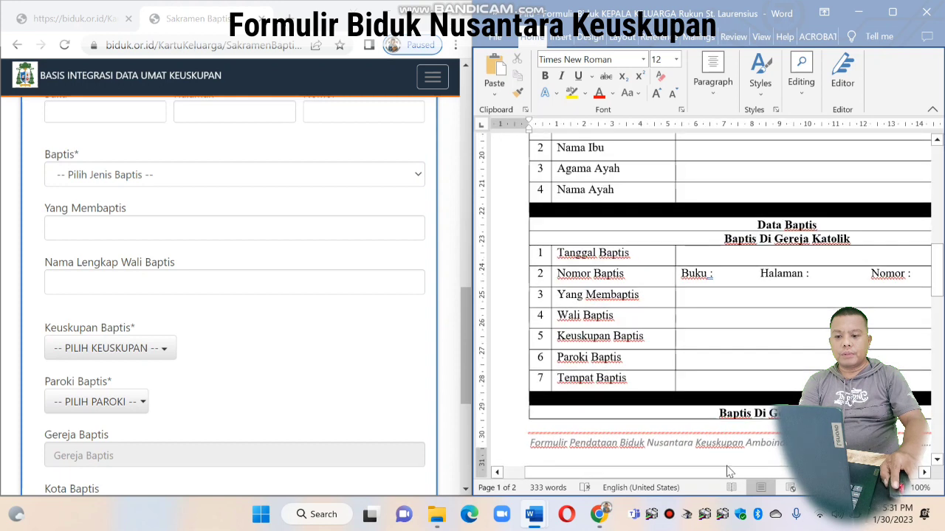
{"action": "scroll", "coordinate": [699, 282], "scroll_direction": "right", "scroll_amount": 2}
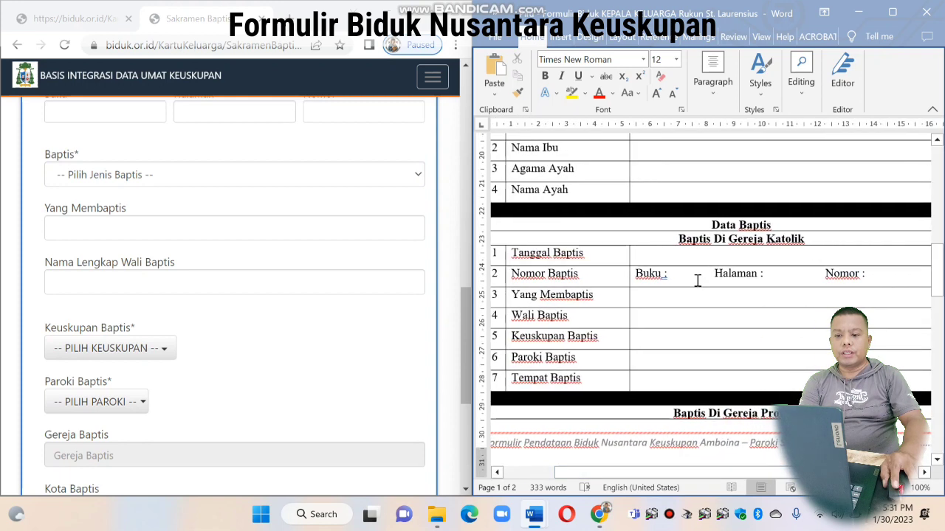
{"action": "scroll", "coordinate": [699, 283], "scroll_direction": "down", "scroll_amount": 1}
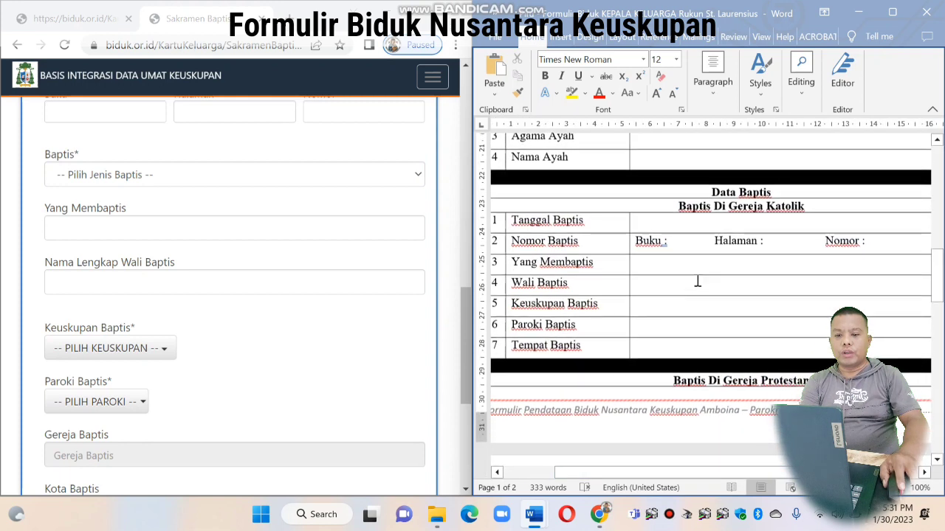
{"action": "left_click", "coordinate": [643, 224]}
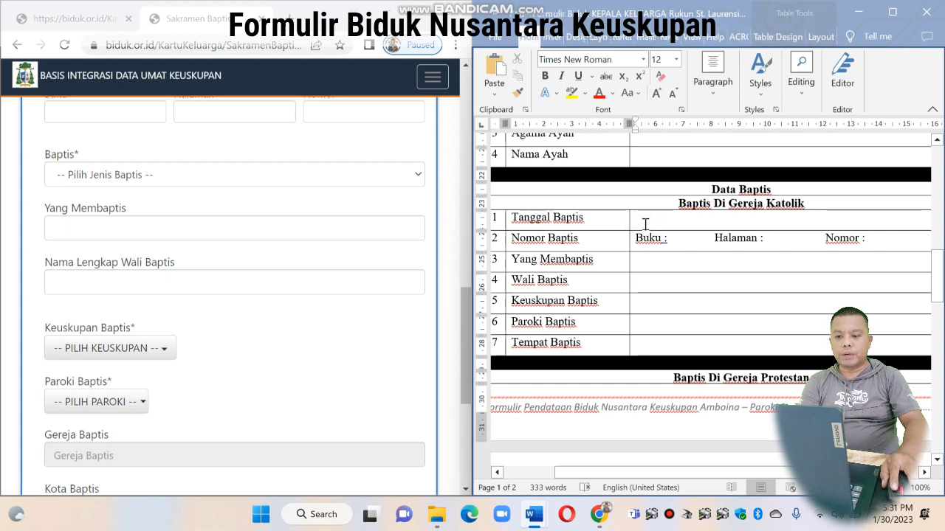
{"action": "left_click", "coordinate": [684, 242]}
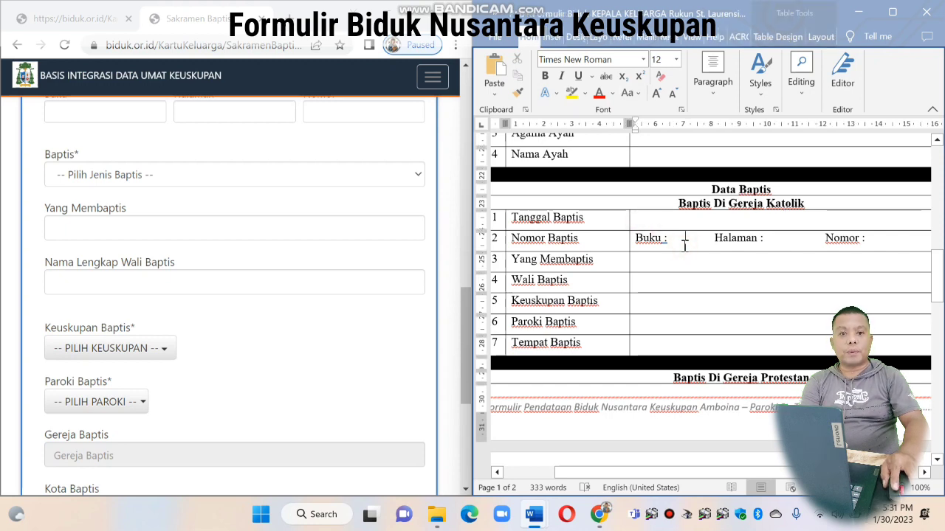
{"action": "left_click", "coordinate": [676, 240]}
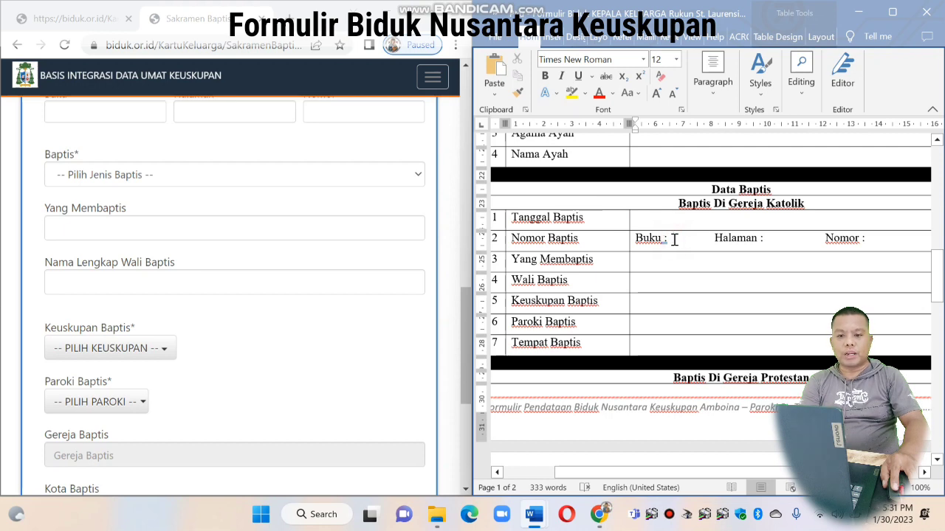
{"action": "left_click", "coordinate": [774, 239]}
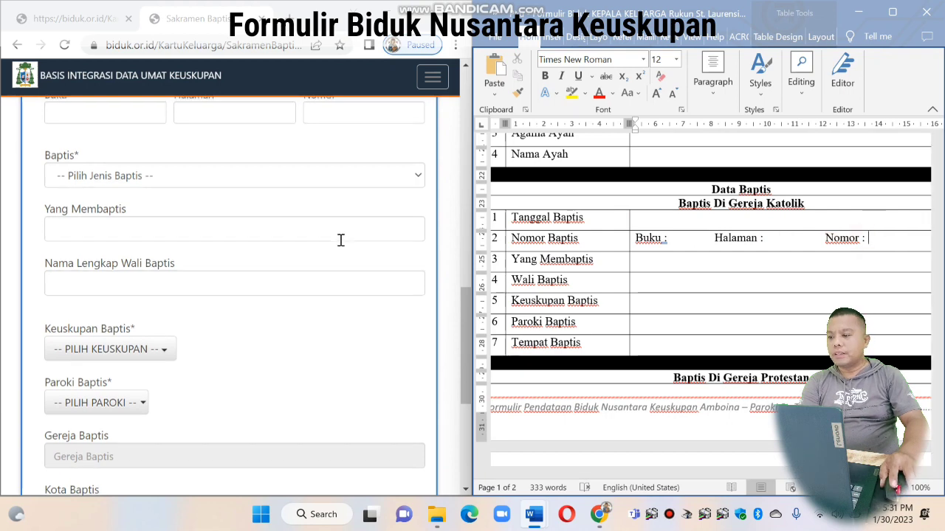
- Locate the matching Buku, Halaman and Nomor fields in the online KK Detail Baptis record
{"action": "scroll", "coordinate": [334, 246], "scroll_direction": "up", "scroll_amount": 3}
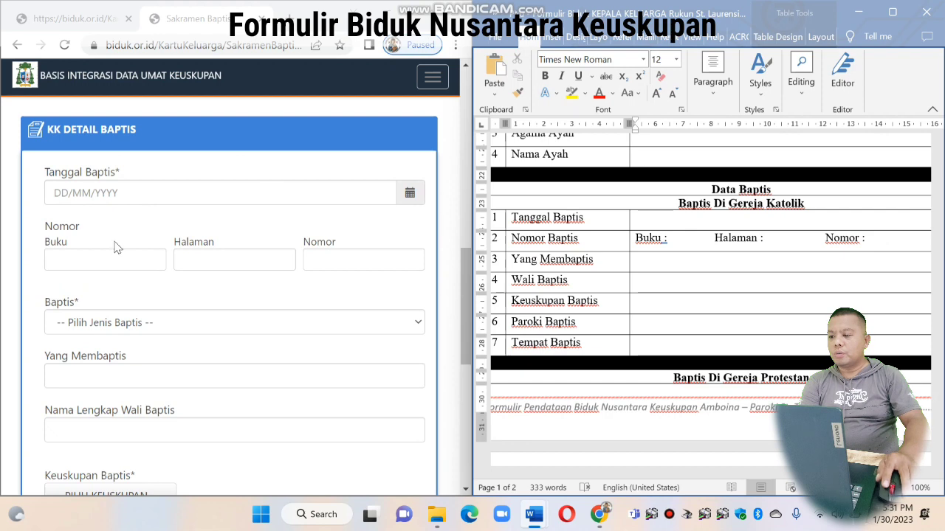
{"action": "scroll", "coordinate": [105, 251], "scroll_direction": "down", "scroll_amount": 1}
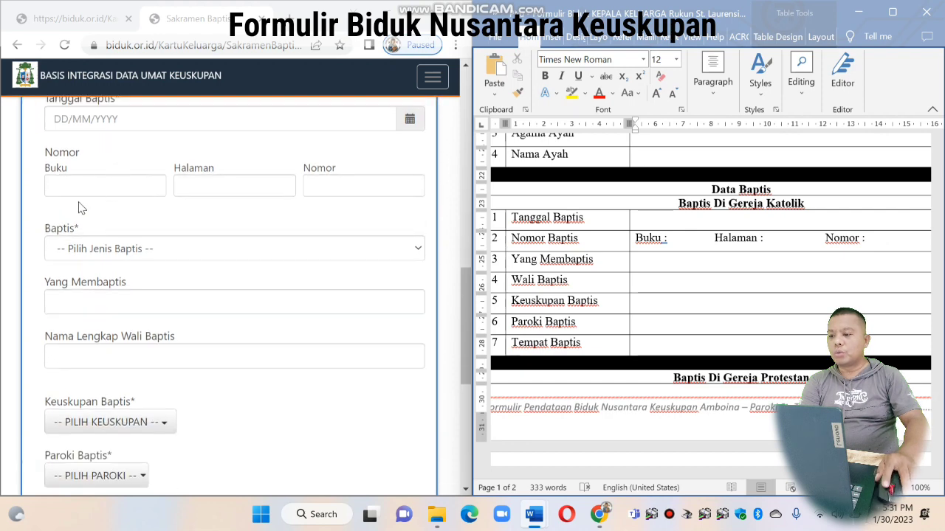
{"action": "left_click", "coordinate": [86, 191]}
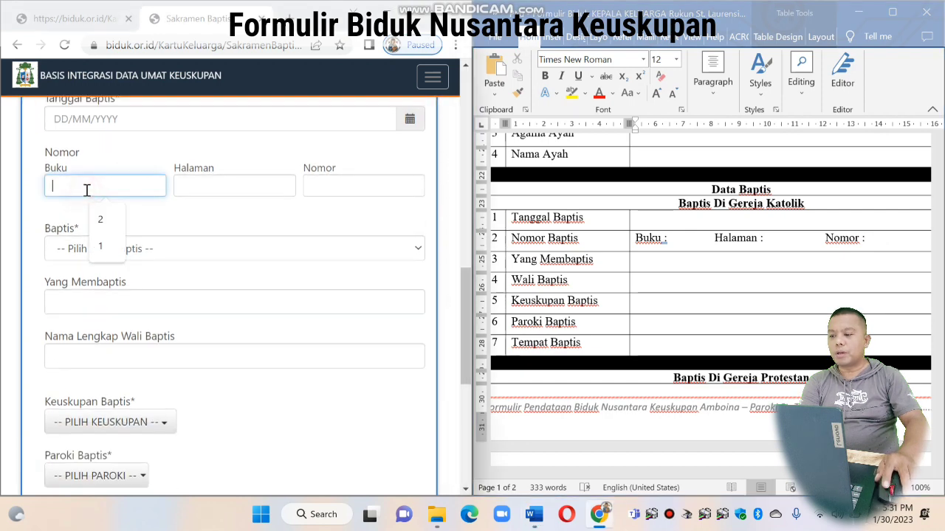
{"action": "left_click", "coordinate": [193, 185]}
{"action": "left_click", "coordinate": [324, 184]}
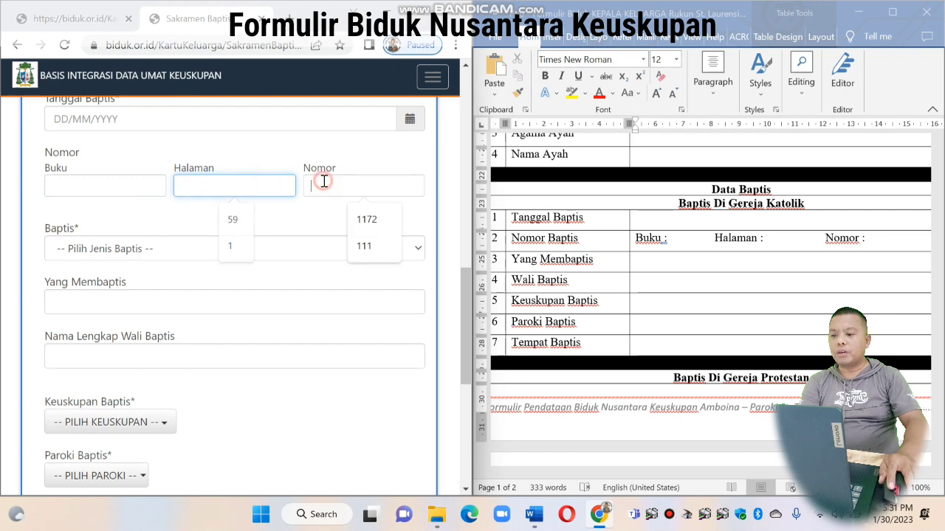
- Compare the Yang Membaptis and Nama Lengkap Wali Baptis fields in KK Detail Baptis with the form's matching rows
{"action": "scroll", "coordinate": [295, 228], "scroll_direction": "down", "scroll_amount": 1}
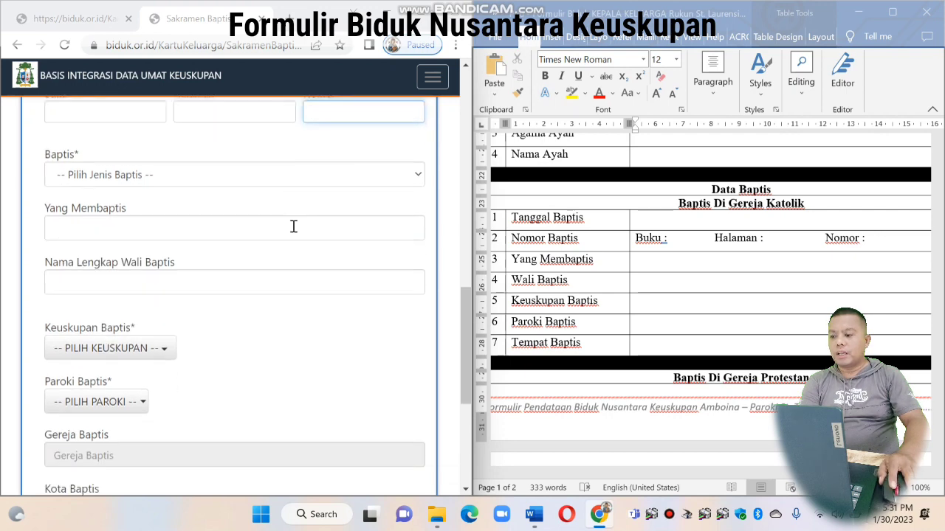
{"action": "scroll", "coordinate": [293, 226], "scroll_direction": "down", "scroll_amount": 1}
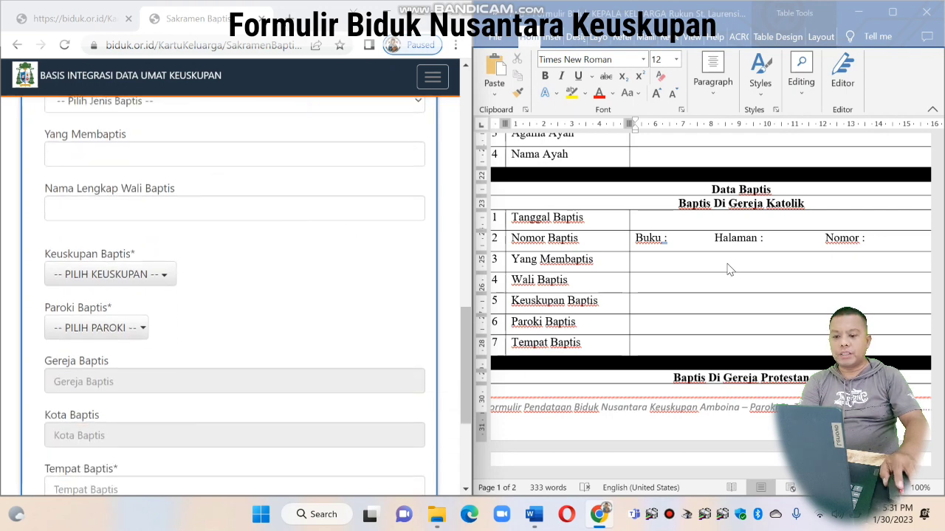
{"action": "left_click", "coordinate": [268, 212]}
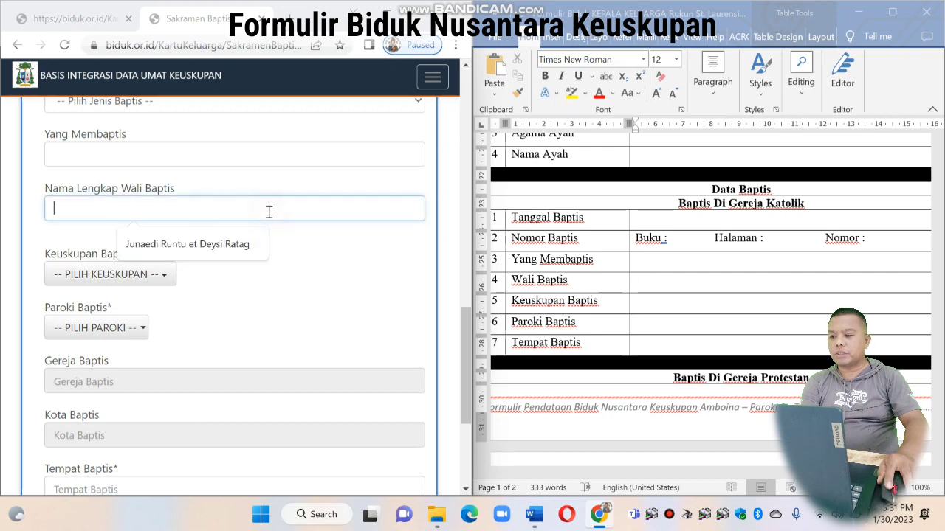
- Compare the form's Keuskupan Baptis, Paroki Baptis and Tempat Baptis rows with the corresponding online KK Detail Baptis fields
{"action": "left_click", "coordinate": [633, 299]}
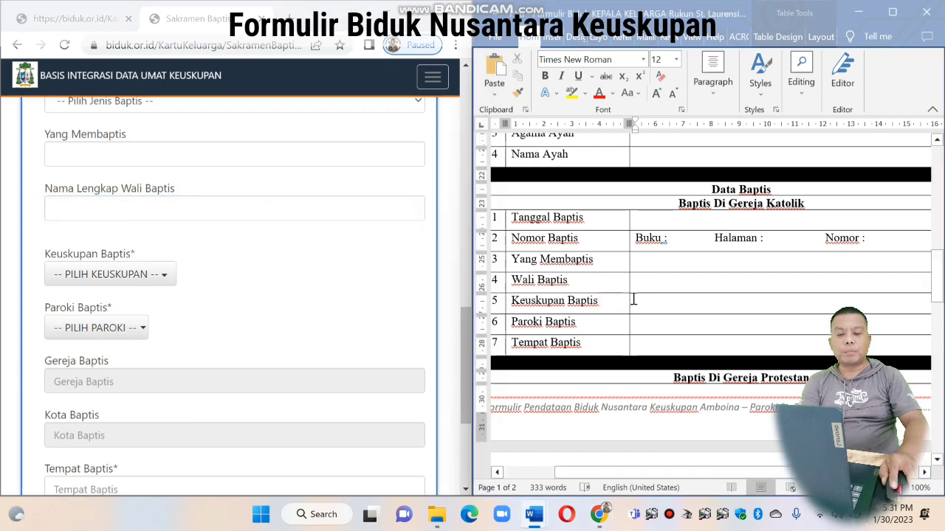
{"action": "scroll", "coordinate": [639, 299], "scroll_direction": "down", "scroll_amount": 1}
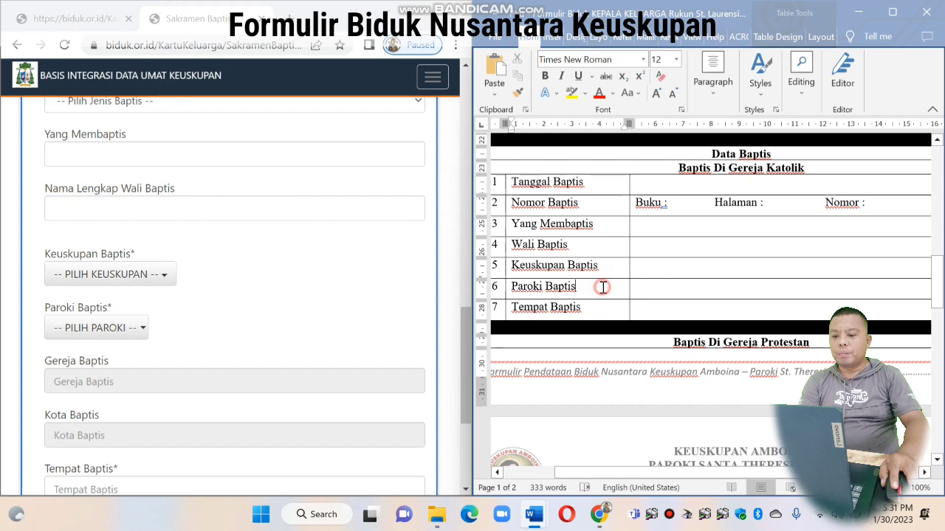
{"action": "scroll", "coordinate": [671, 282], "scroll_direction": "down", "scroll_amount": 1}
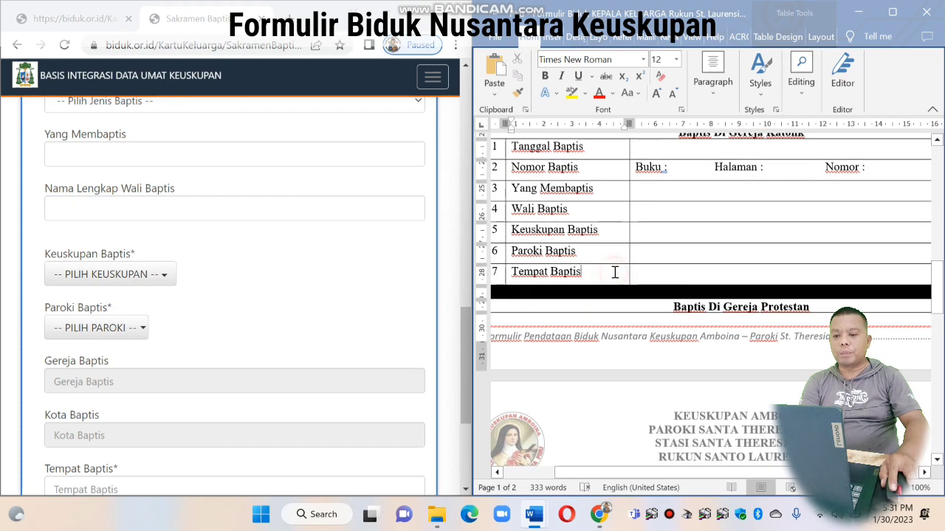
{"action": "left_click", "coordinate": [667, 272]}
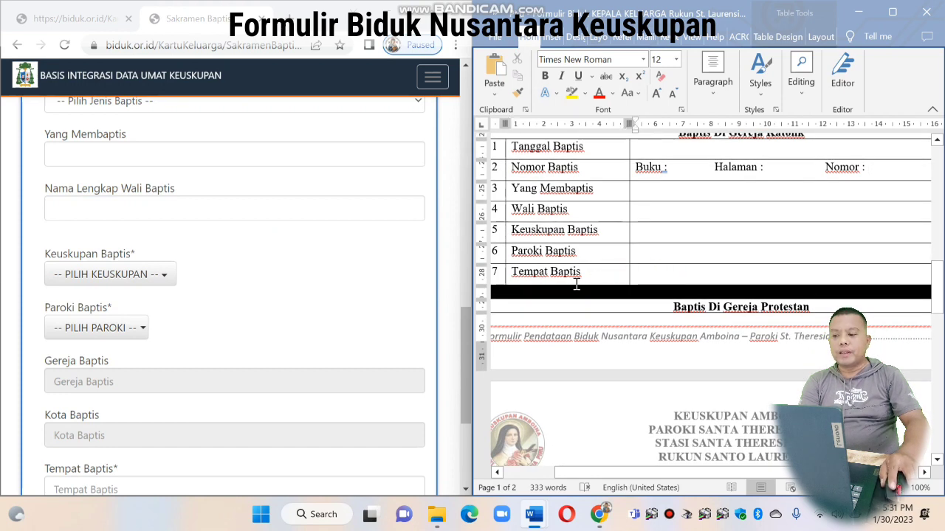
{"action": "scroll", "coordinate": [311, 334], "scroll_direction": "down", "scroll_amount": 3}
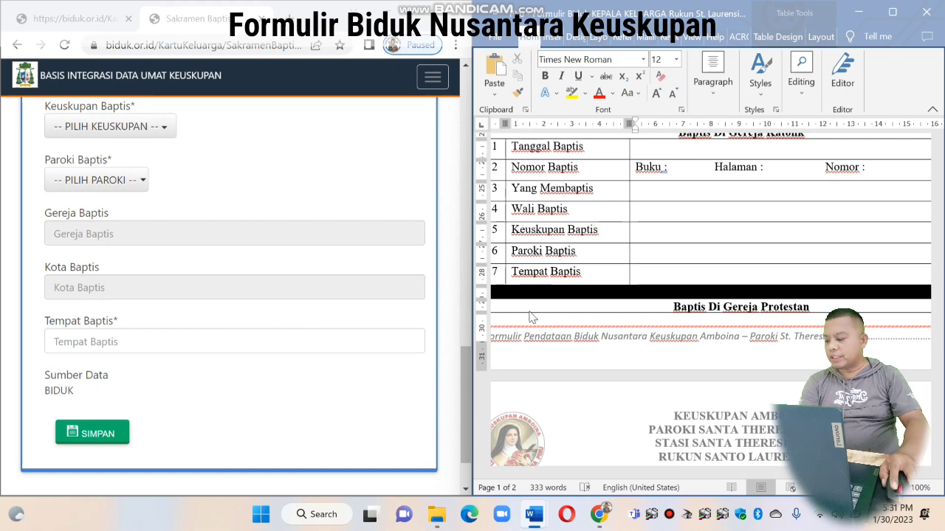
{"action": "scroll", "coordinate": [580, 262], "scroll_direction": "up", "scroll_amount": 1}
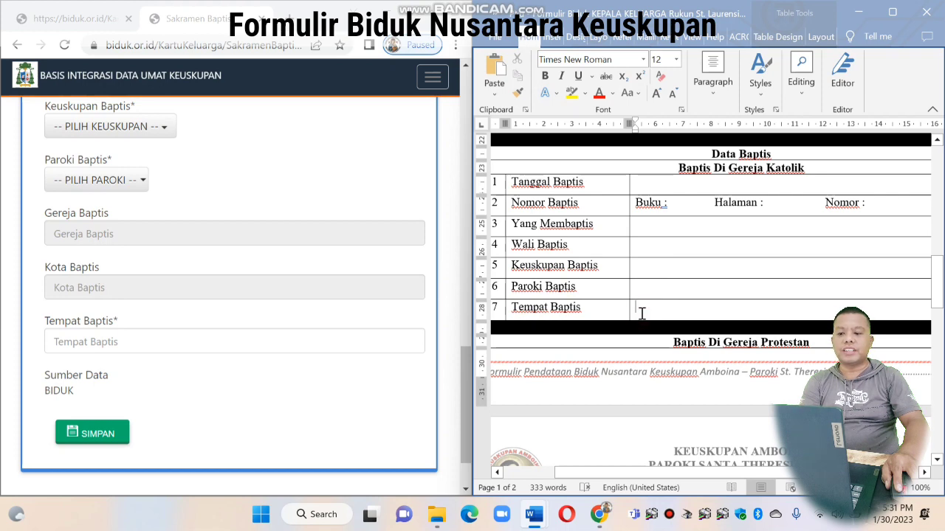
{"action": "left_click", "coordinate": [244, 339]}
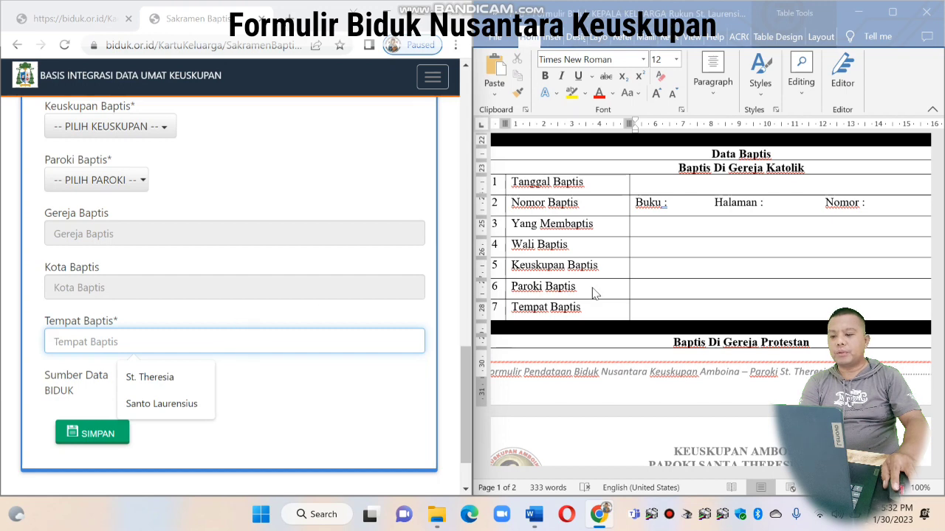
{"action": "left_click", "coordinate": [665, 308]}
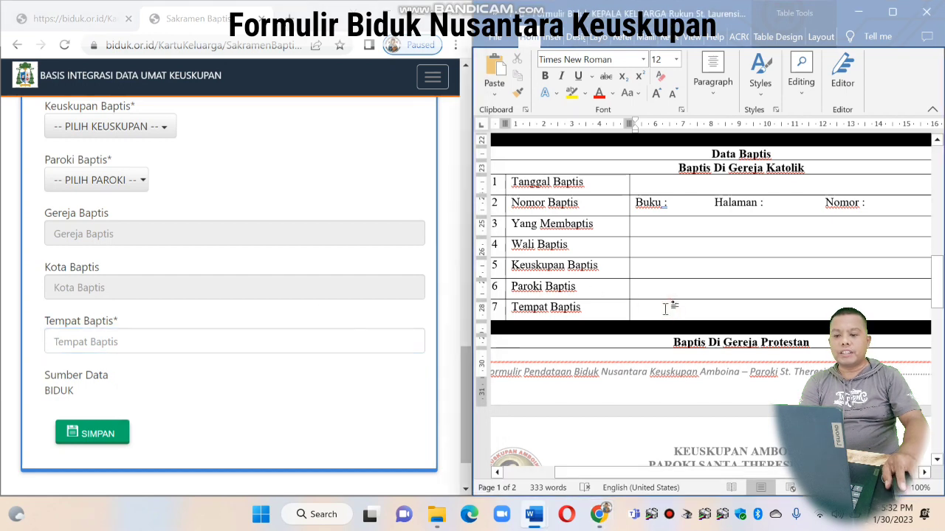
- Review the form's Baptis Di Gereja Protestan table from Tanggal Baptis through Tempat Penerimaan
{"action": "scroll", "coordinate": [665, 309], "scroll_direction": "down", "scroll_amount": 2}
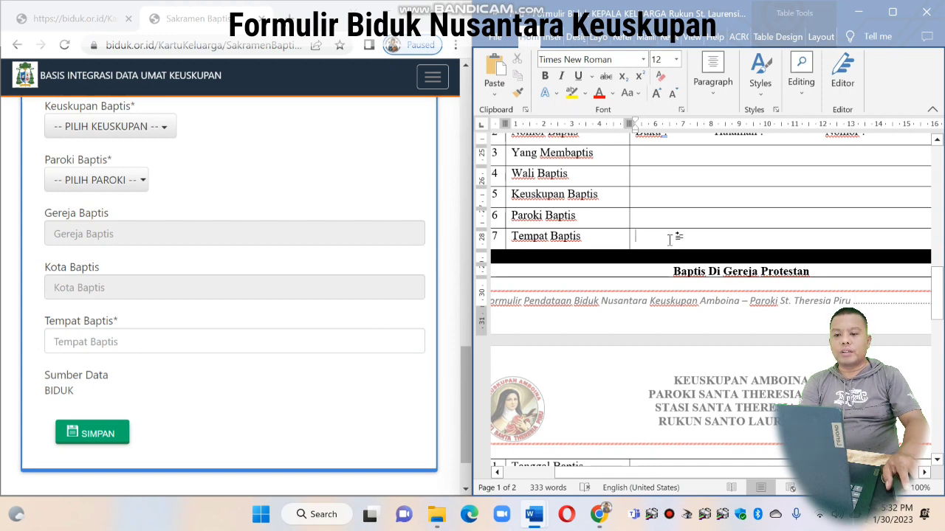
{"action": "scroll", "coordinate": [669, 238], "scroll_direction": "down", "scroll_amount": 1}
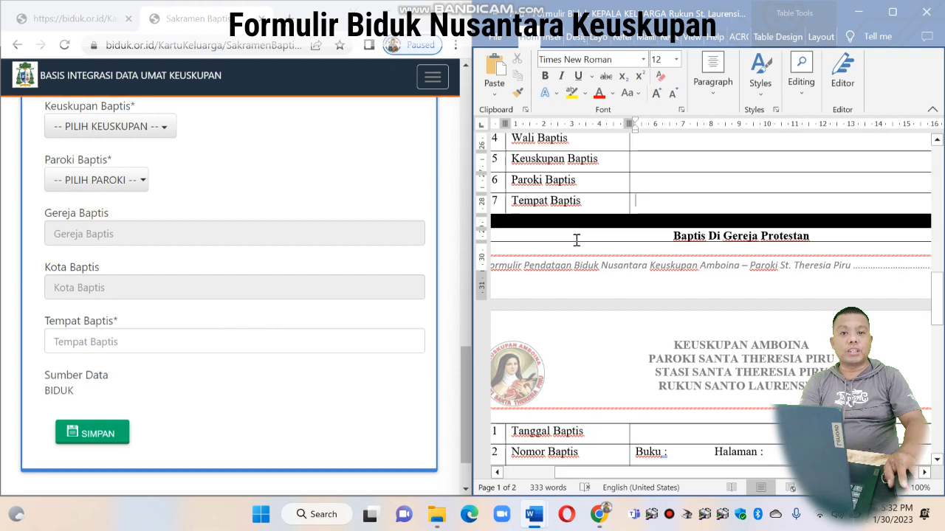
{"action": "scroll", "coordinate": [576, 239], "scroll_direction": "down", "scroll_amount": 5}
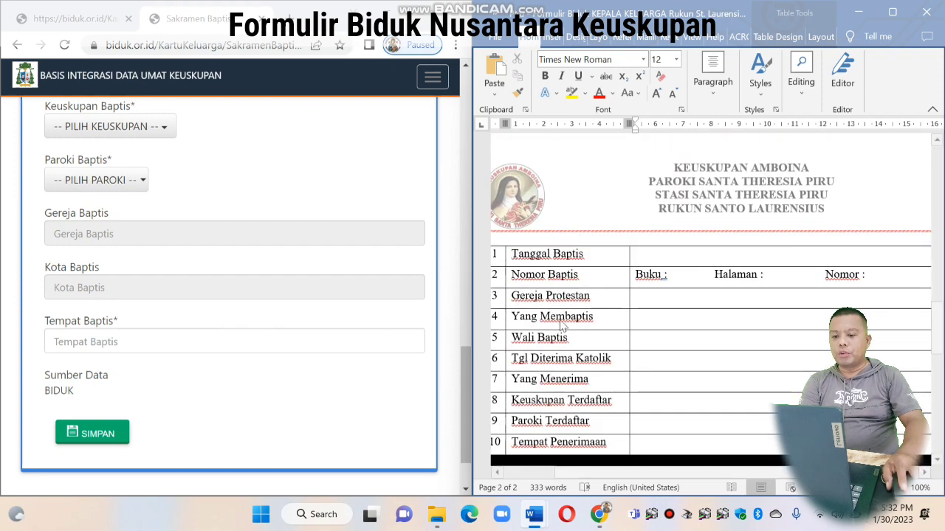
{"action": "scroll", "coordinate": [622, 315], "scroll_direction": "up", "scroll_amount": 4}
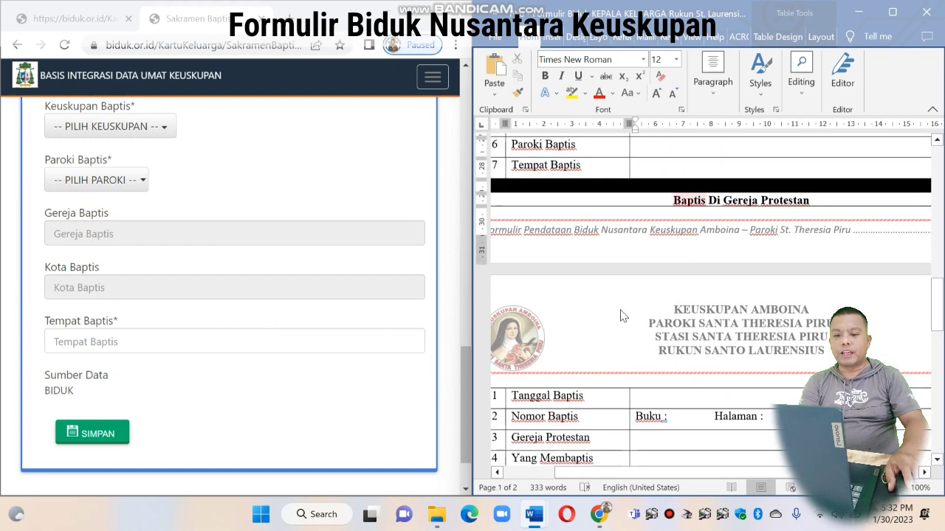
{"action": "scroll", "coordinate": [659, 386], "scroll_direction": "down", "scroll_amount": 2}
{"action": "scroll", "coordinate": [372, 364], "scroll_direction": "up", "scroll_amount": 1}
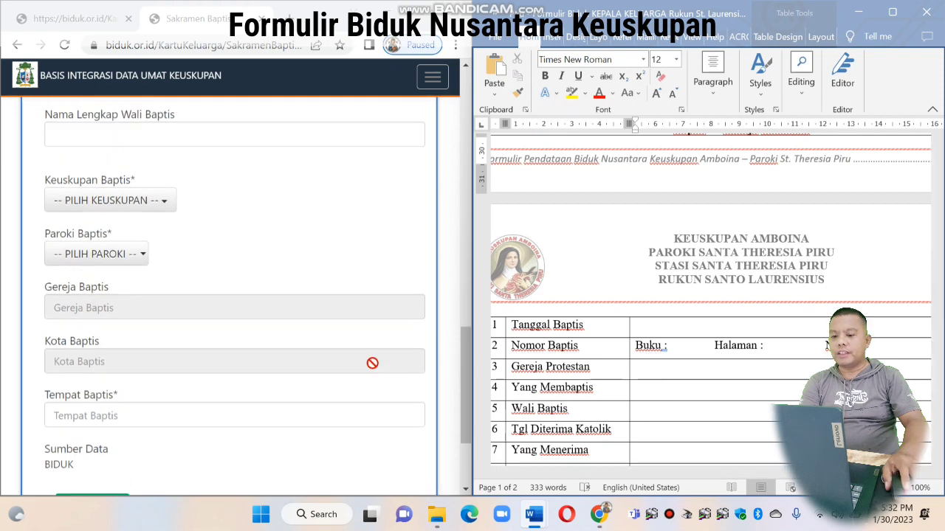
{"action": "scroll", "coordinate": [661, 324], "scroll_direction": "down", "scroll_amount": 3}
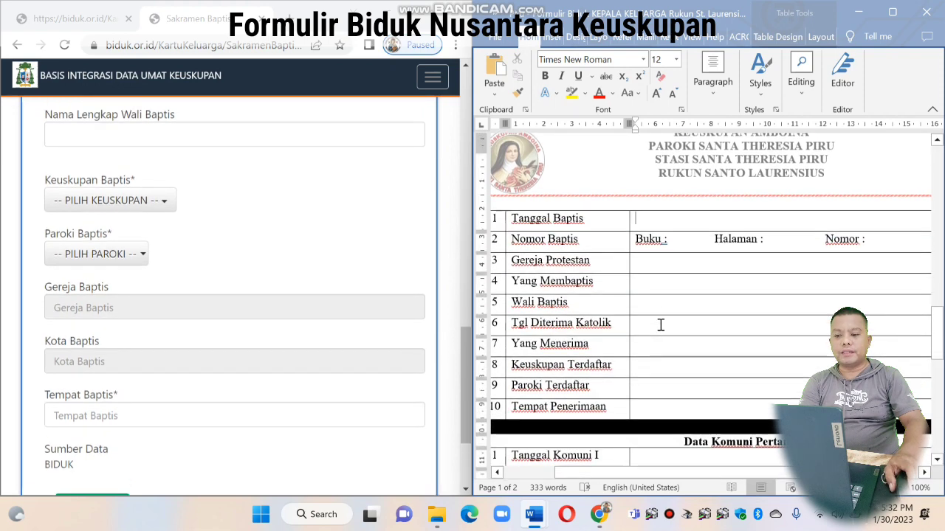
{"action": "scroll", "coordinate": [660, 325], "scroll_direction": "down", "scroll_amount": 1}
{"action": "scroll", "coordinate": [682, 276], "scroll_direction": "down", "scroll_amount": 2}
{"action": "scroll", "coordinate": [680, 199], "scroll_direction": "up", "scroll_amount": 1}
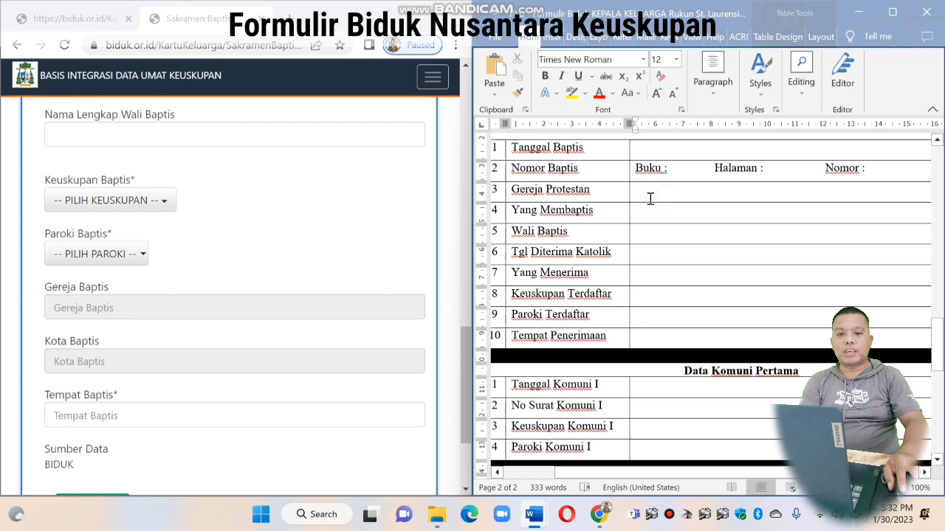
- Set the baptism type in the online KK Detail Baptis record to Dibaptis Di Gereja Protestan
{"action": "scroll", "coordinate": [319, 295], "scroll_direction": "up", "scroll_amount": 5}
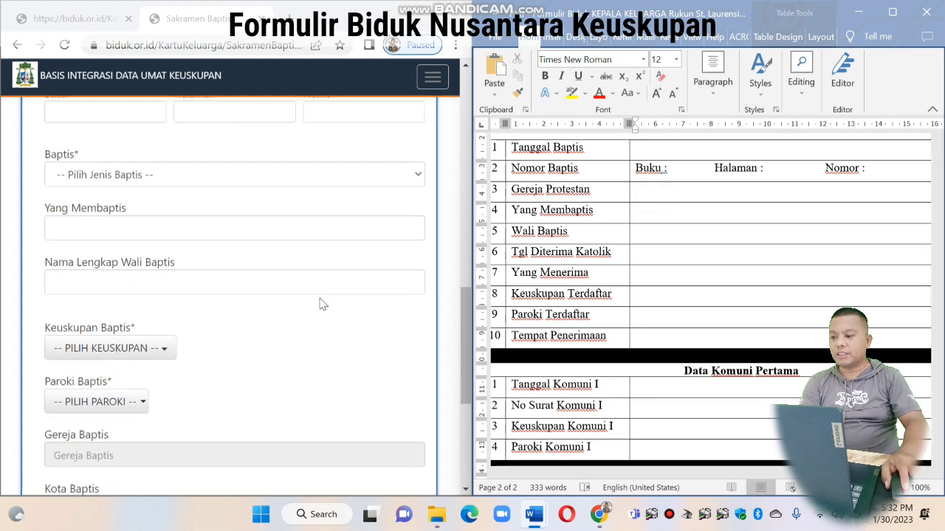
{"action": "left_click", "coordinate": [313, 334]}
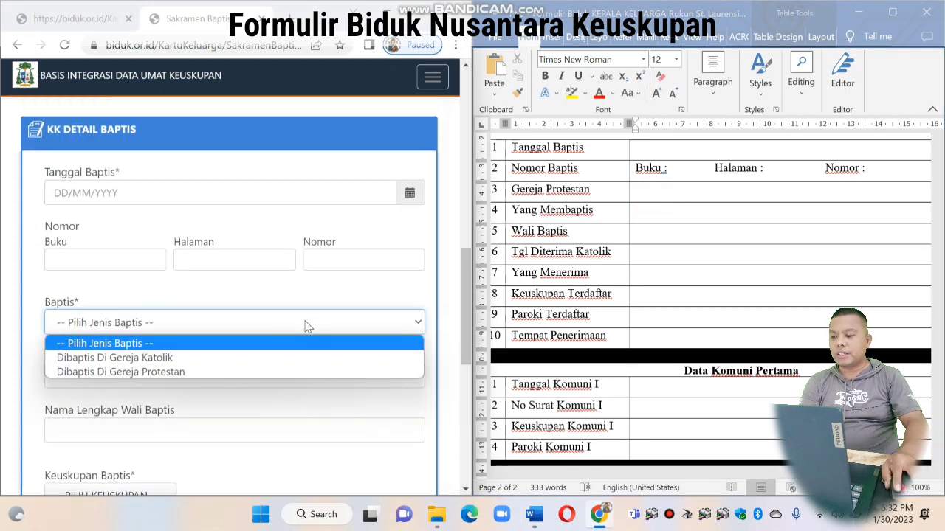
{"action": "left_click", "coordinate": [253, 369]}
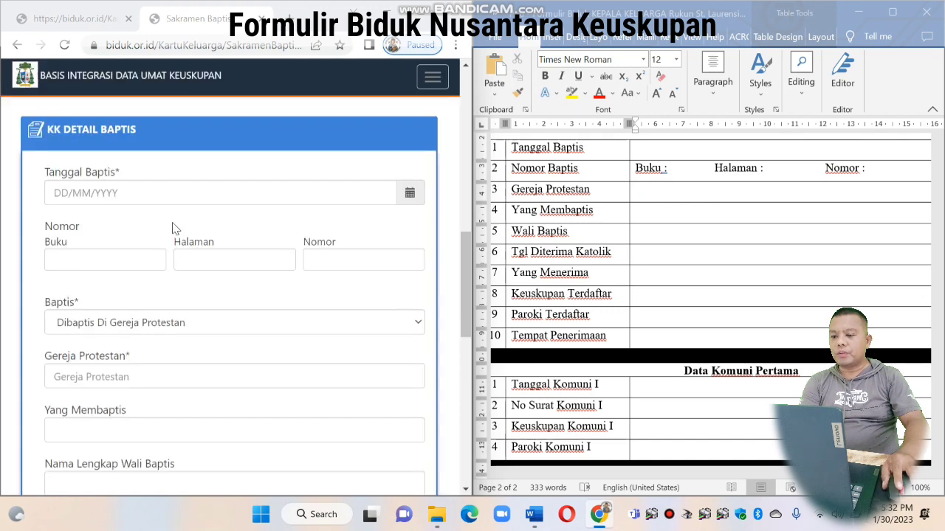
- Compare the online Protestant baptism fields, from Gereja Protestan to Tempat Penerimaan, with the form's Baptis Di Gereja Protestan rows
{"action": "scroll", "coordinate": [172, 222], "scroll_direction": "down", "scroll_amount": 3}
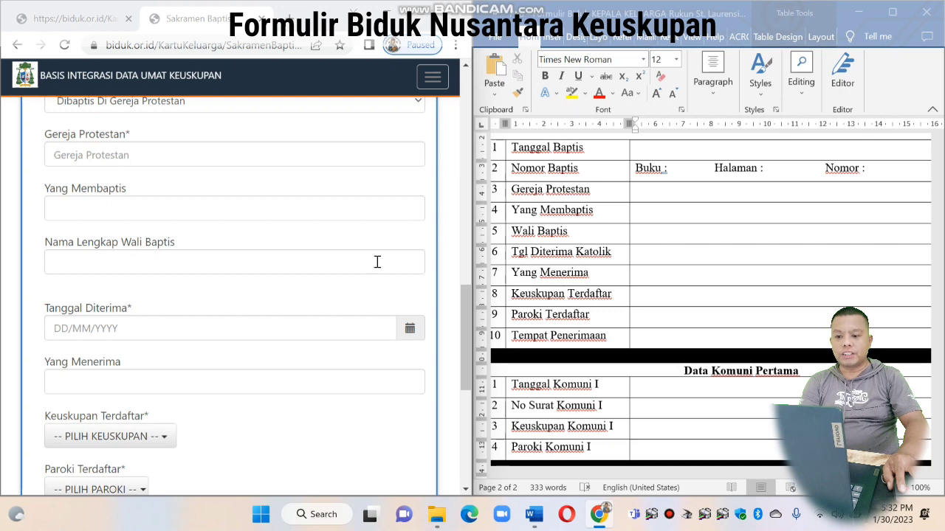
{"action": "scroll", "coordinate": [177, 262], "scroll_direction": "down", "scroll_amount": 2}
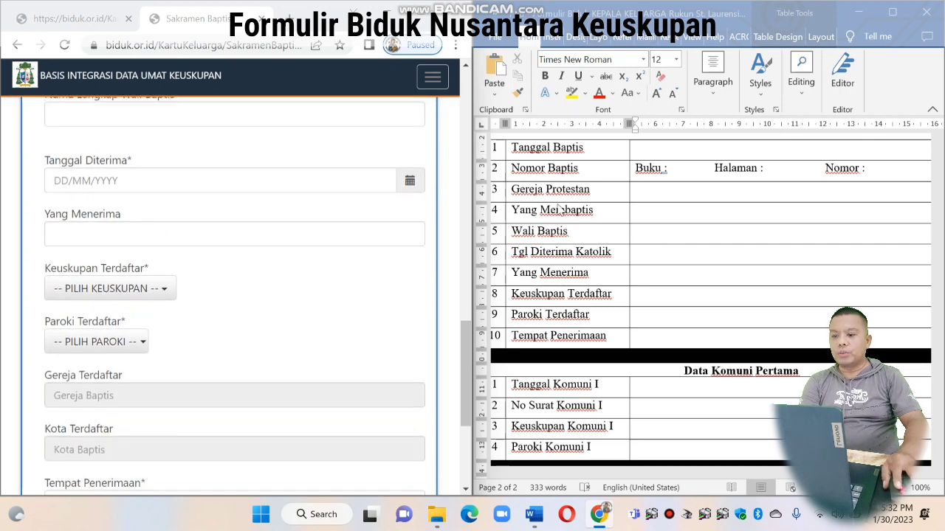
{"action": "left_click", "coordinate": [644, 262]}
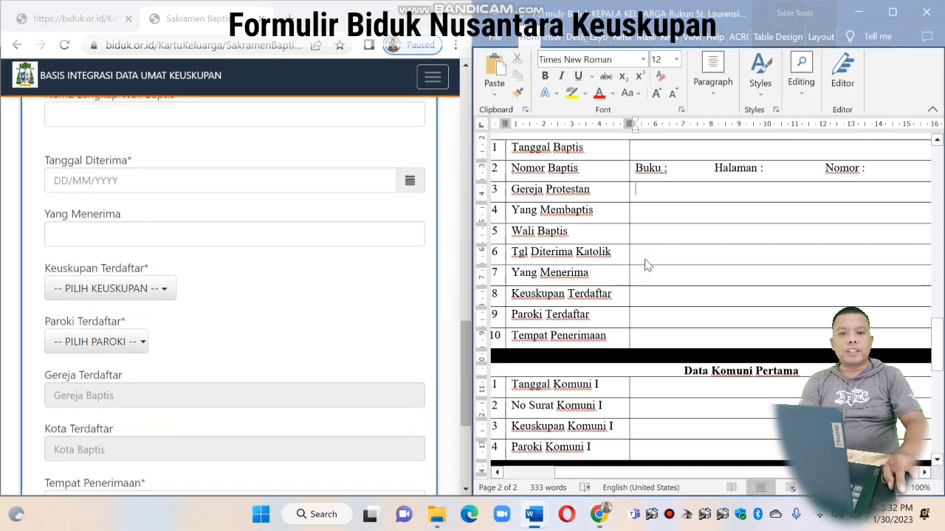
{"action": "scroll", "coordinate": [645, 259], "scroll_direction": "down", "scroll_amount": 1}
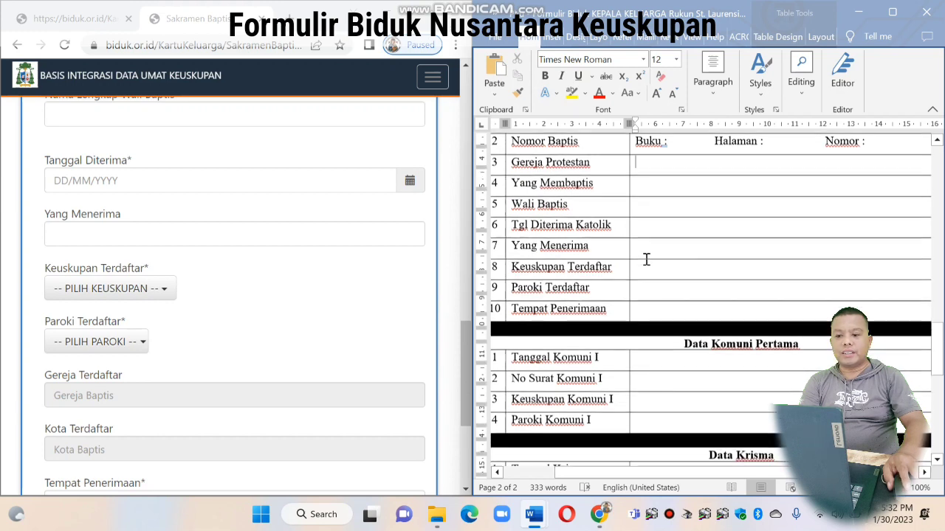
{"action": "left_click", "coordinate": [686, 237]}
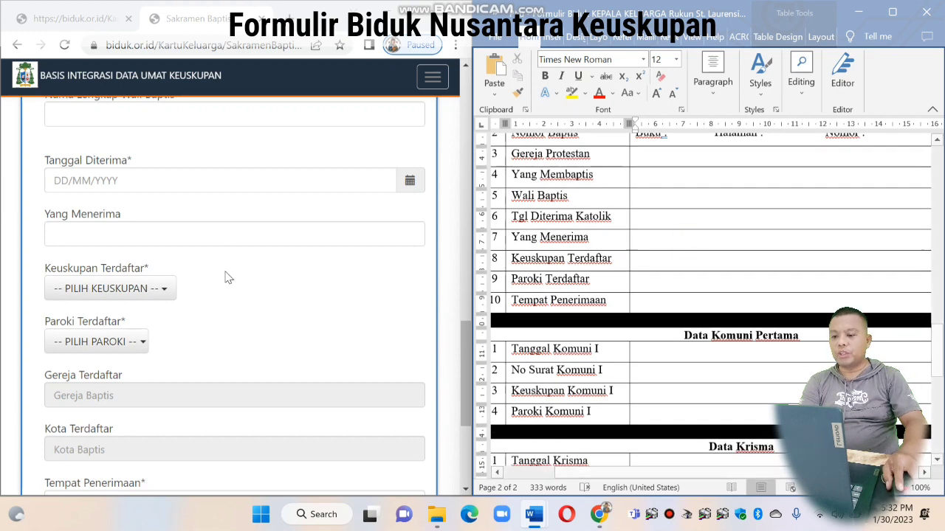
{"action": "left_click", "coordinate": [647, 258]}
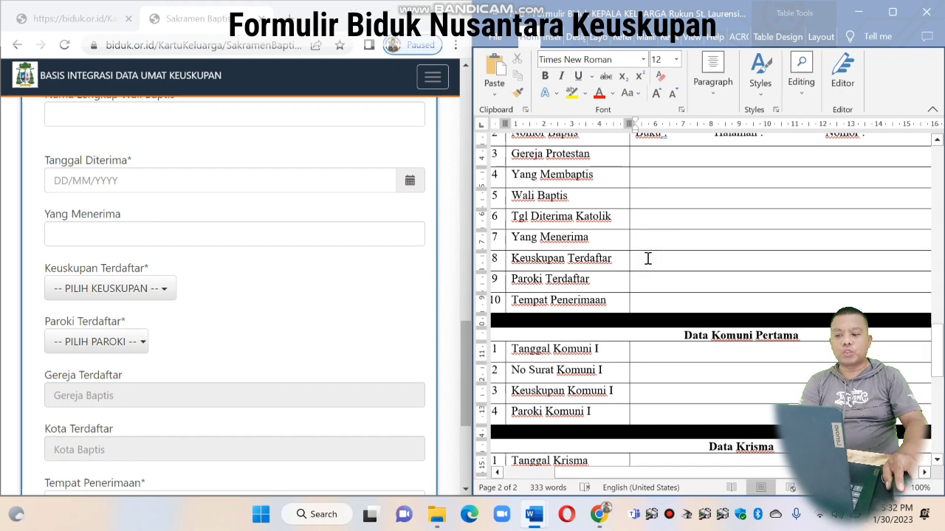
{"action": "scroll", "coordinate": [646, 257], "scroll_direction": "down", "scroll_amount": 1}
{"action": "left_click", "coordinate": [652, 249]}
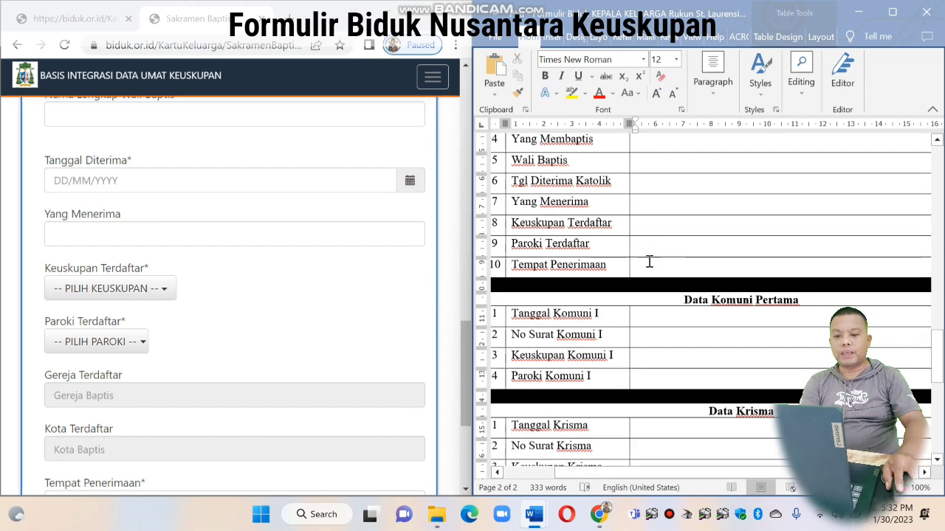
{"action": "scroll", "coordinate": [295, 270], "scroll_direction": "down", "scroll_amount": 4}
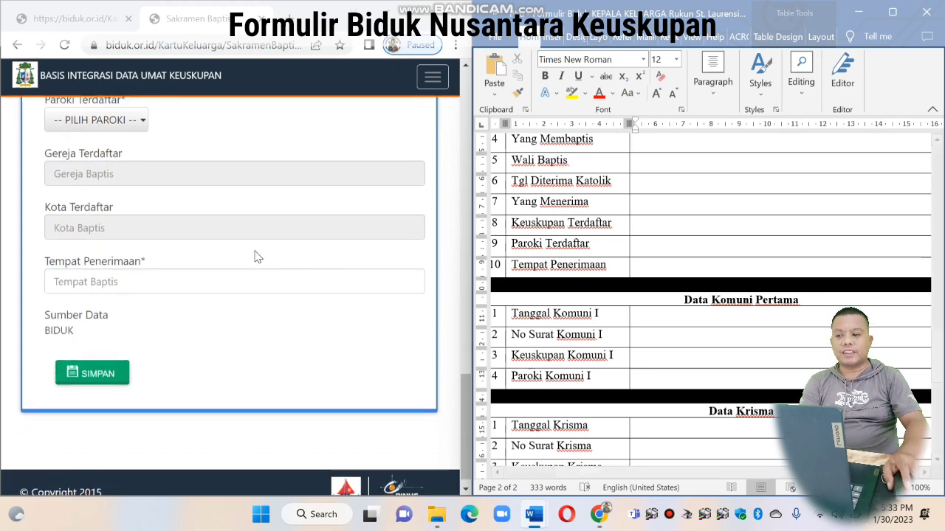
- Look back over the form's baptism, Data Orang Tua and general data sections alongside the member record's section list
{"action": "scroll", "coordinate": [255, 258], "scroll_direction": "up", "scroll_amount": 2}
{"action": "scroll", "coordinate": [686, 218], "scroll_direction": "up", "scroll_amount": 6}
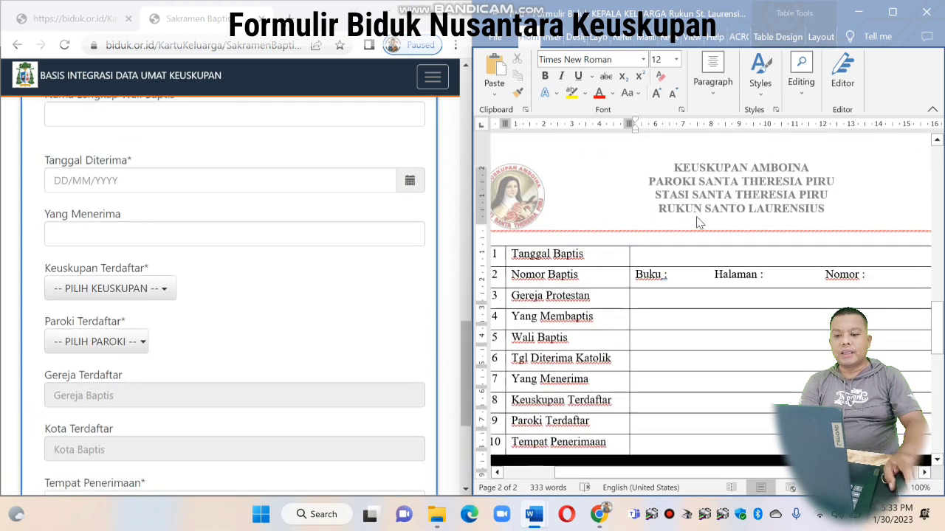
{"action": "scroll", "coordinate": [697, 216], "scroll_direction": "up", "scroll_amount": 1}
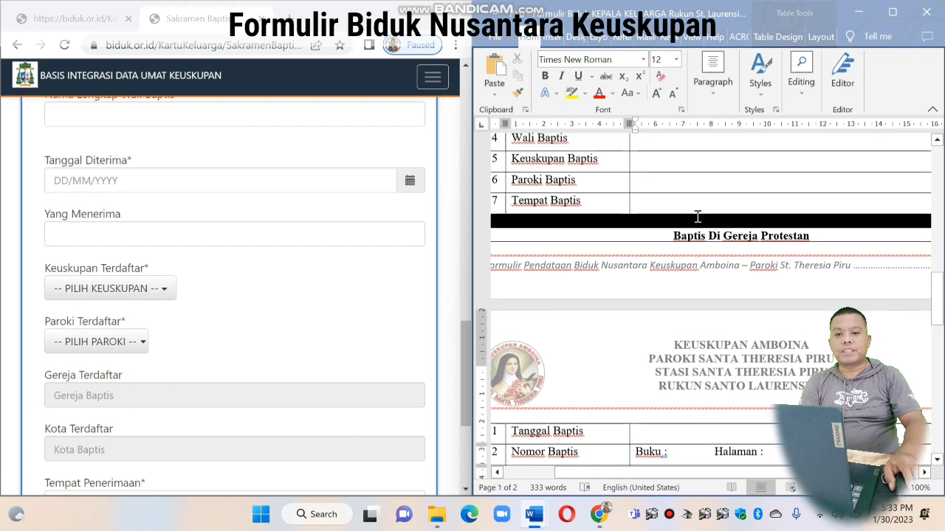
{"action": "scroll", "coordinate": [243, 285], "scroll_direction": "up", "scroll_amount": 8}
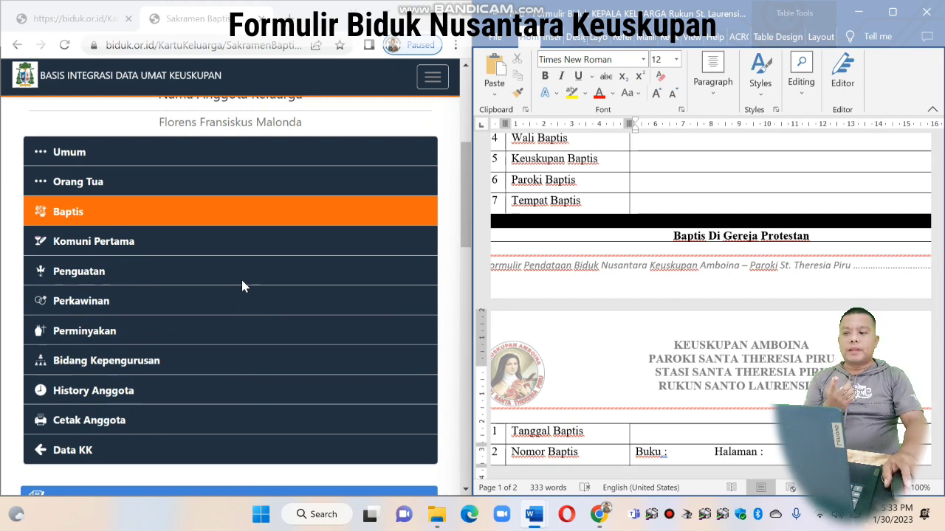
{"action": "scroll", "coordinate": [616, 264], "scroll_direction": "up", "scroll_amount": 7}
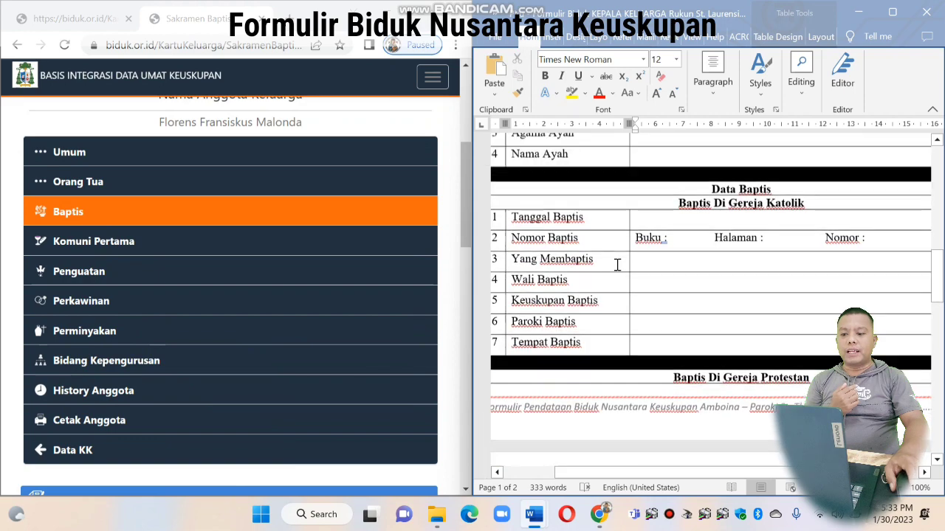
{"action": "scroll", "coordinate": [617, 265], "scroll_direction": "up", "scroll_amount": 2}
{"action": "scroll", "coordinate": [617, 265], "scroll_direction": "up", "scroll_amount": 1}
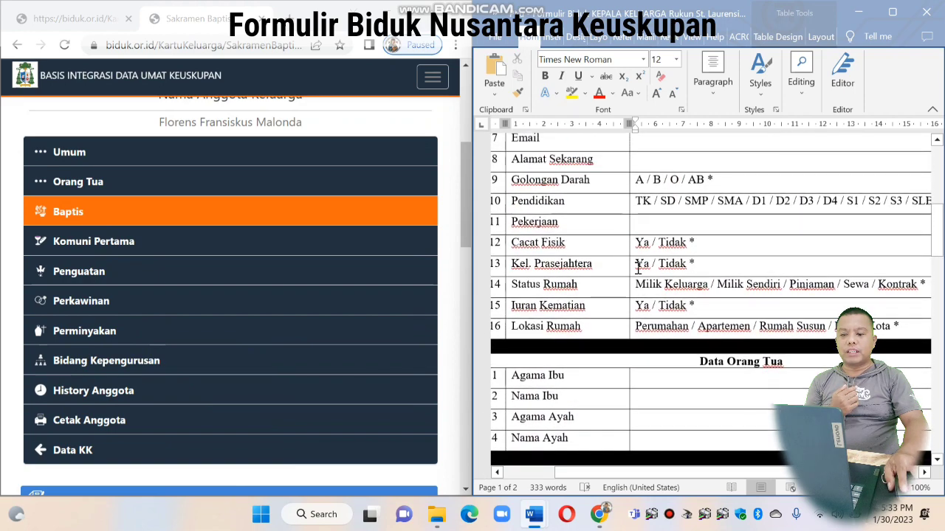
{"action": "left_click_drag", "start_coordinate": [710, 474], "coordinate": [687, 480]}
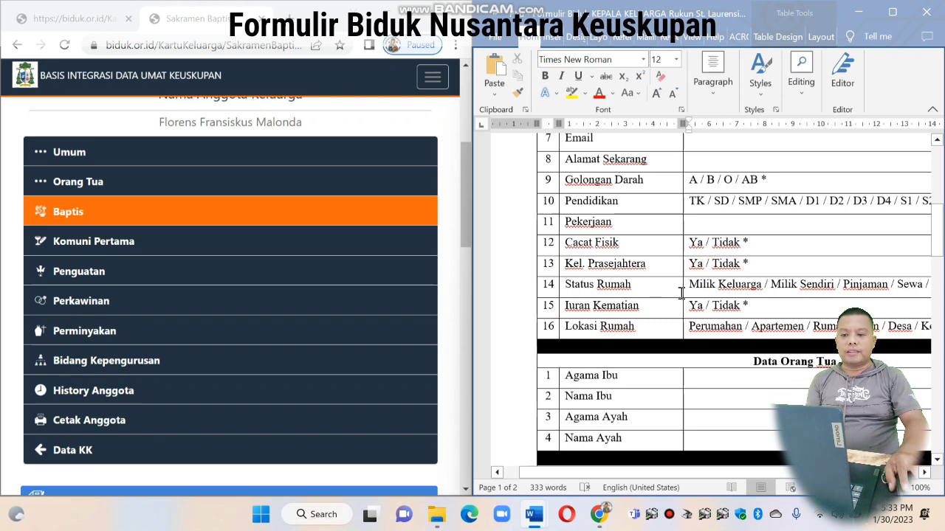
- Review the form's Data Umum answer options from Jenis Kelamin and Status Menikah through Lokasi Rumah
{"action": "left_click_drag", "start_coordinate": [737, 472], "coordinate": [789, 465]}
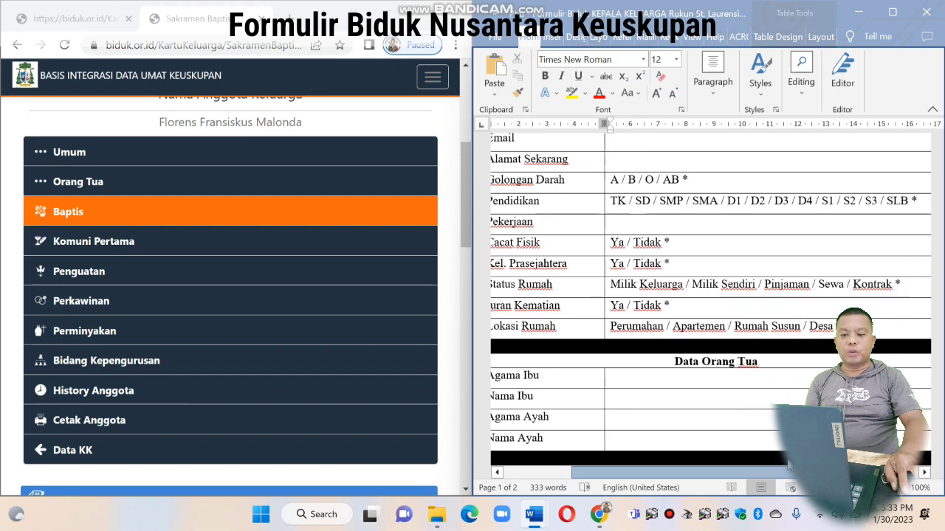
{"action": "scroll", "coordinate": [822, 367], "scroll_direction": "up", "scroll_amount": 3}
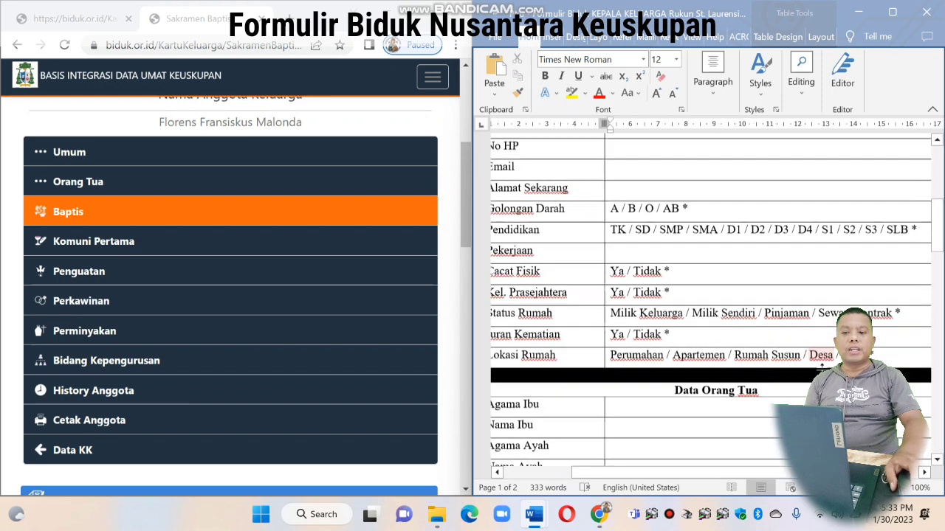
{"action": "scroll", "coordinate": [823, 366], "scroll_direction": "up", "scroll_amount": 3}
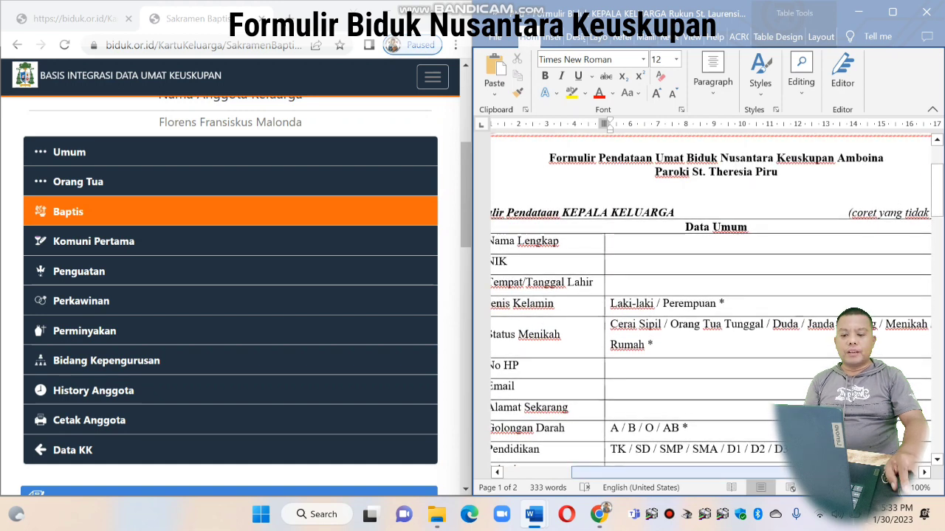
{"action": "scroll", "coordinate": [694, 431], "scroll_direction": "down", "scroll_amount": 2}
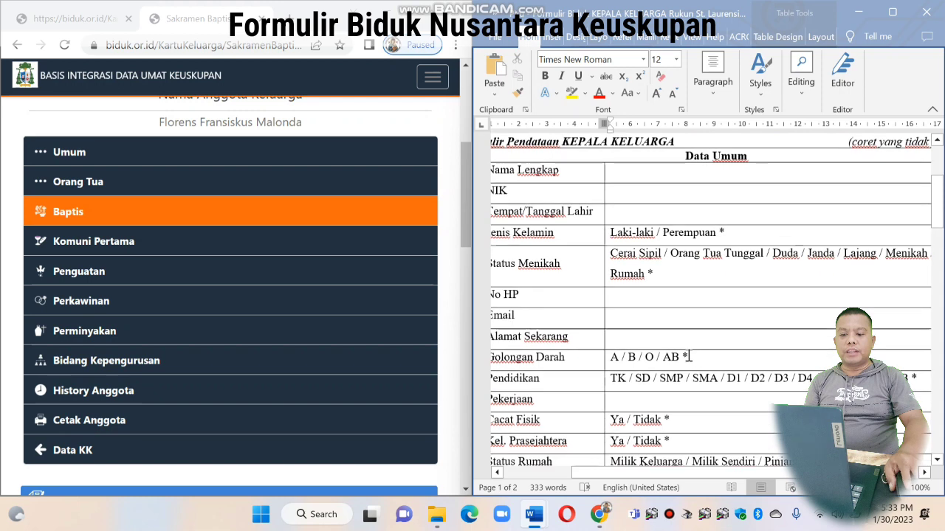
{"action": "left_click_drag", "start_coordinate": [799, 473], "coordinate": [856, 473]}
{"action": "scroll", "coordinate": [840, 271], "scroll_direction": "up", "scroll_amount": 1}
{"action": "scroll", "coordinate": [840, 270], "scroll_direction": "down", "scroll_amount": 5}
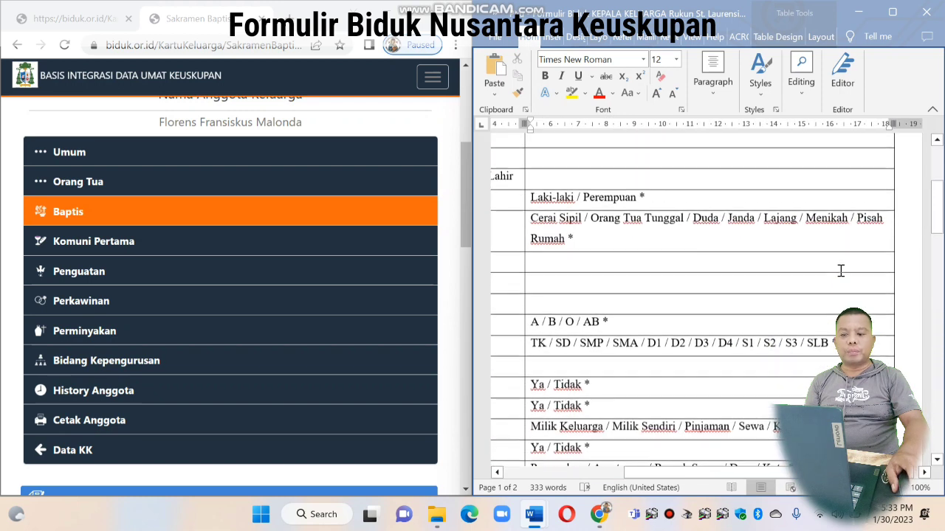
{"action": "scroll", "coordinate": [744, 425], "scroll_direction": "down", "scroll_amount": 2}
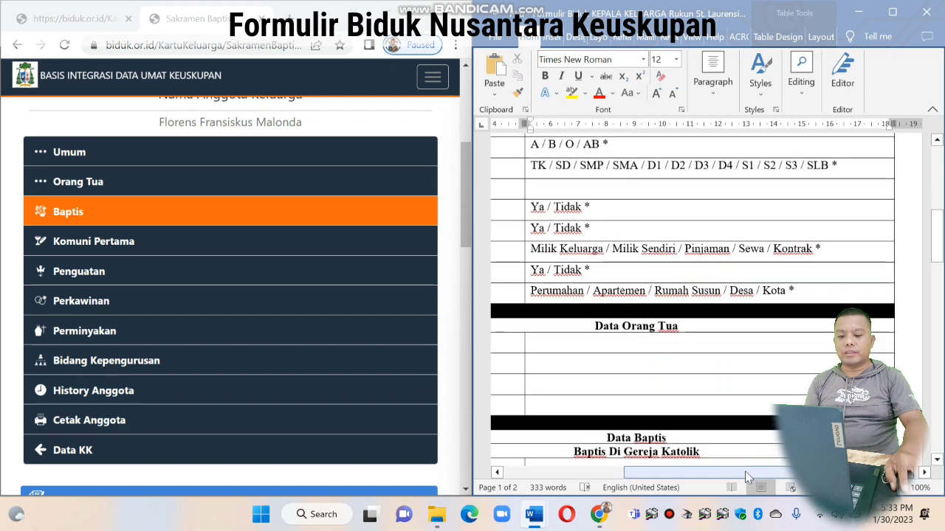
- Go through the form's Data Orang Tua and both baptism tables to the Tanggal Komuni I row of Data Komuni Pertama
{"action": "left_click_drag", "start_coordinate": [745, 473], "coordinate": [656, 473]}
{"action": "scroll", "coordinate": [668, 400], "scroll_direction": "down", "scroll_amount": 4}
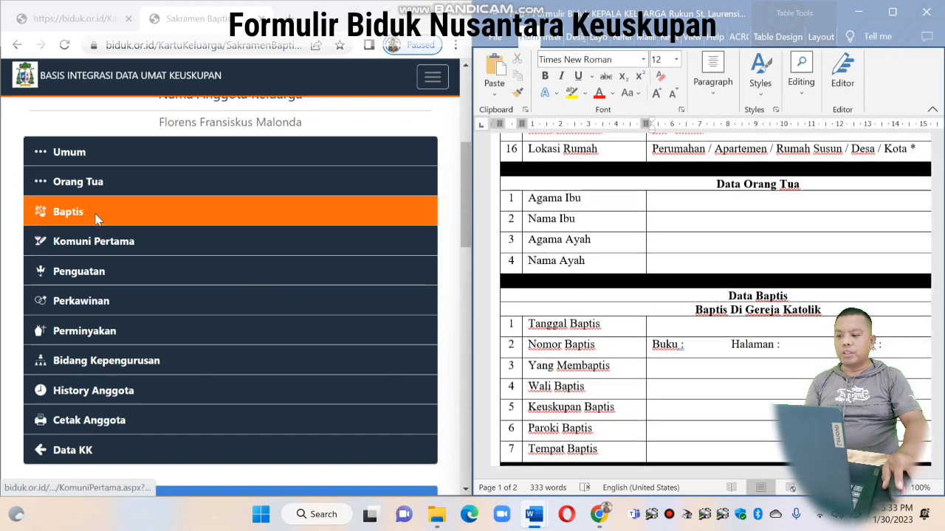
{"action": "scroll", "coordinate": [766, 298], "scroll_direction": "down", "scroll_amount": 3}
{"action": "scroll", "coordinate": [767, 298], "scroll_direction": "down", "scroll_amount": 13}
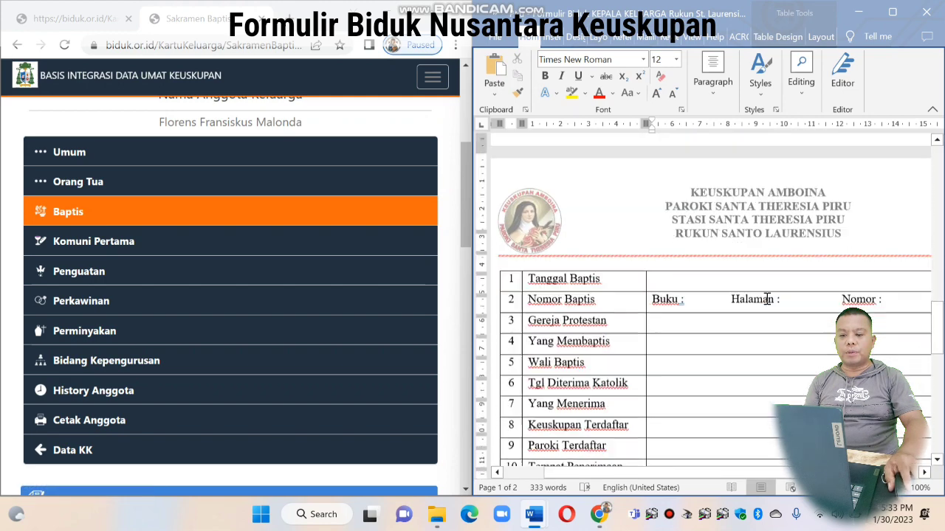
{"action": "scroll", "coordinate": [769, 297], "scroll_direction": "down", "scroll_amount": 4}
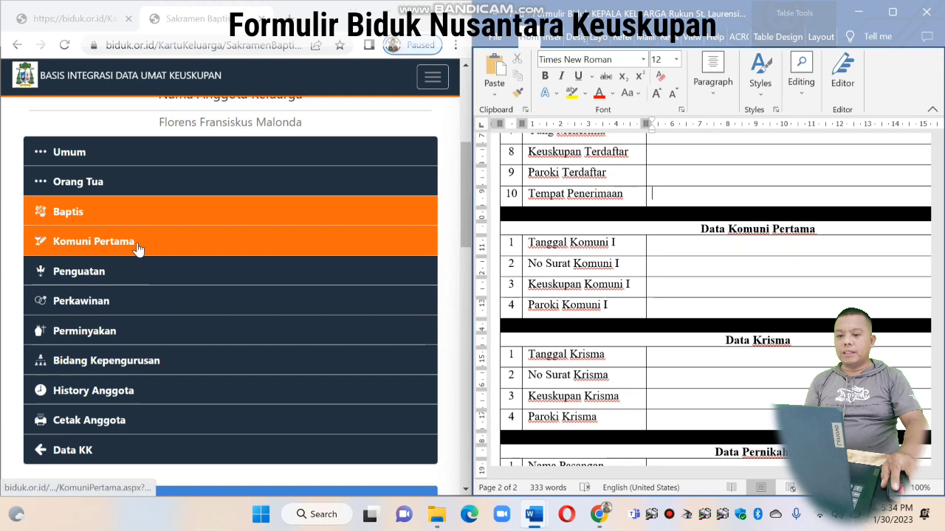
{"action": "left_click", "coordinate": [638, 242]}
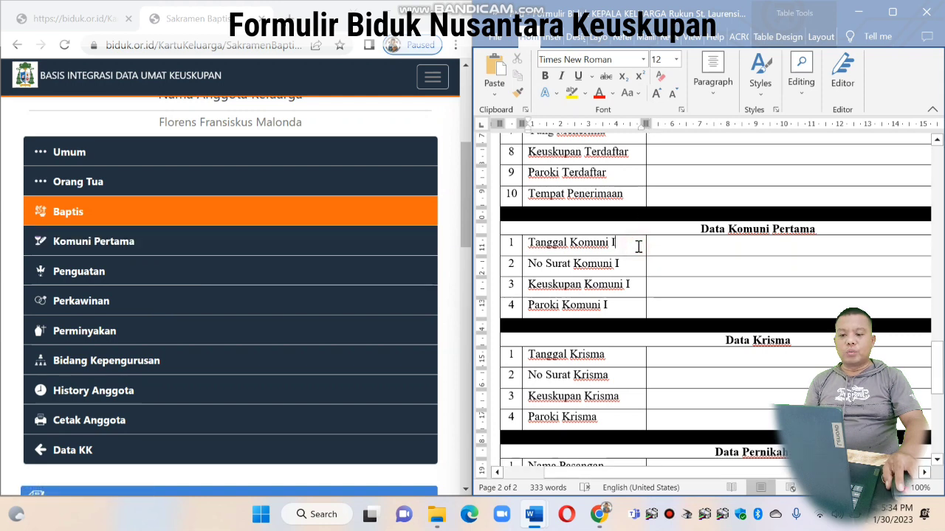
- Open the member's online Komuni Pertama record and examine its fields from Tanggal Komuni Pertama to Kota Komuni Pertama
{"action": "left_click", "coordinate": [156, 244]}
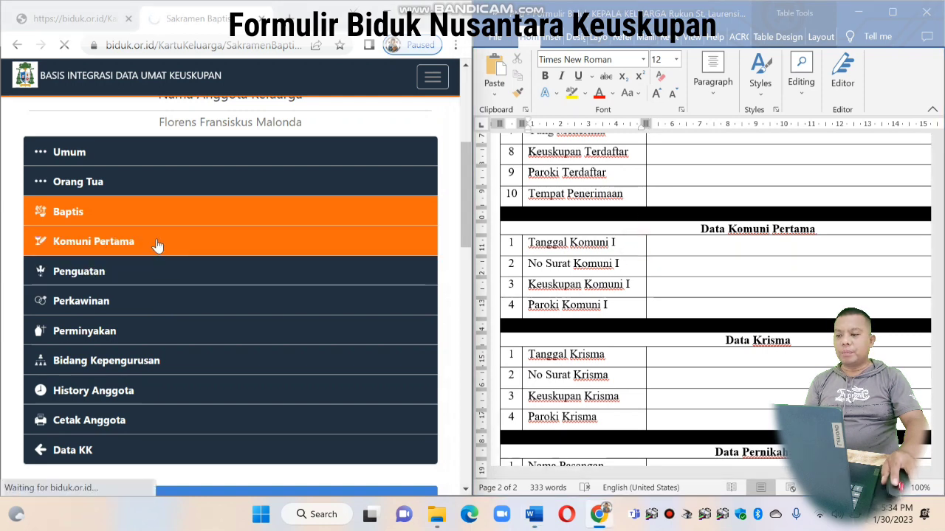
{"action": "scroll", "coordinate": [295, 211], "scroll_direction": "down", "scroll_amount": 5}
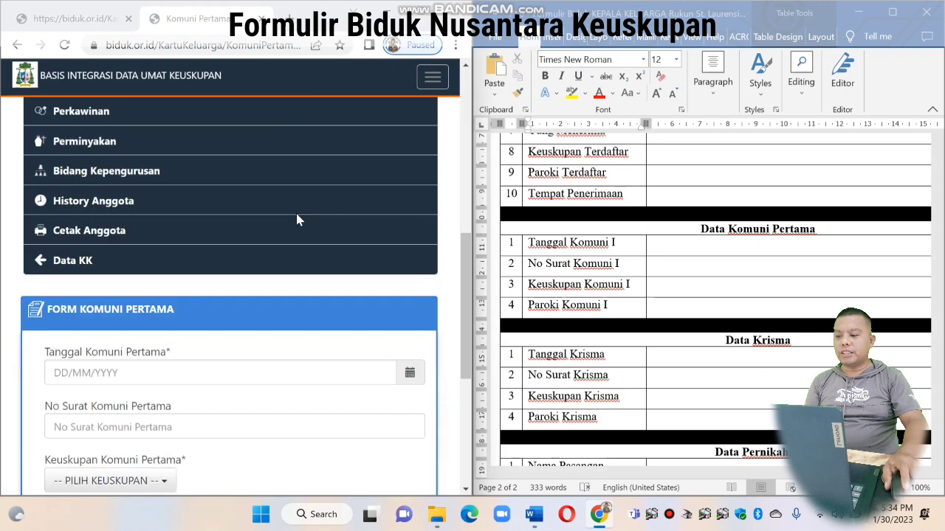
{"action": "scroll", "coordinate": [297, 217], "scroll_direction": "down", "scroll_amount": 3}
{"action": "scroll", "coordinate": [295, 217], "scroll_direction": "up", "scroll_amount": 1}
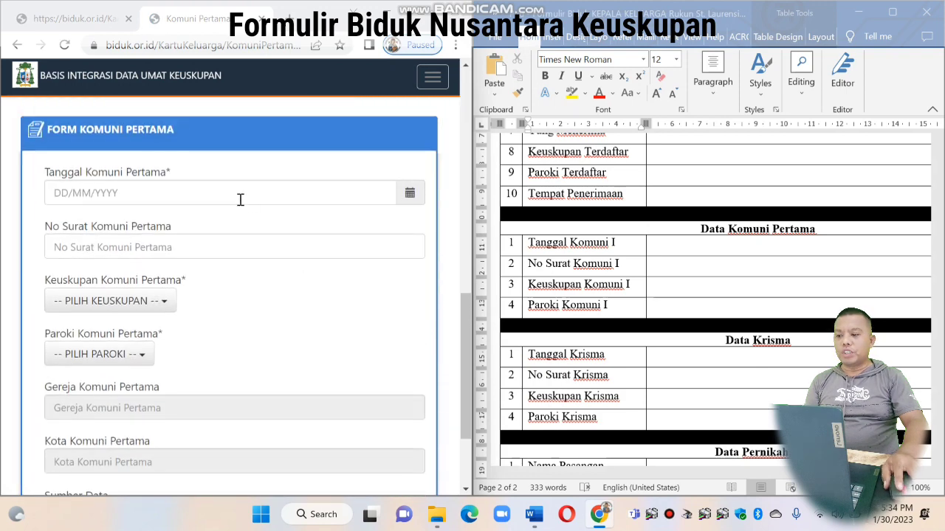
{"action": "left_click", "coordinate": [239, 198]}
{"action": "left_click", "coordinate": [216, 239]}
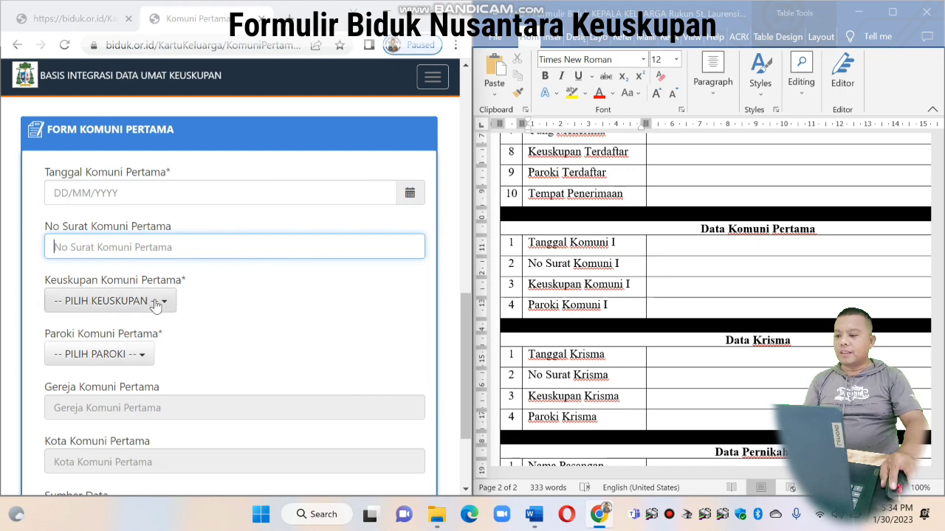
{"action": "scroll", "coordinate": [150, 358], "scroll_direction": "down", "scroll_amount": 2}
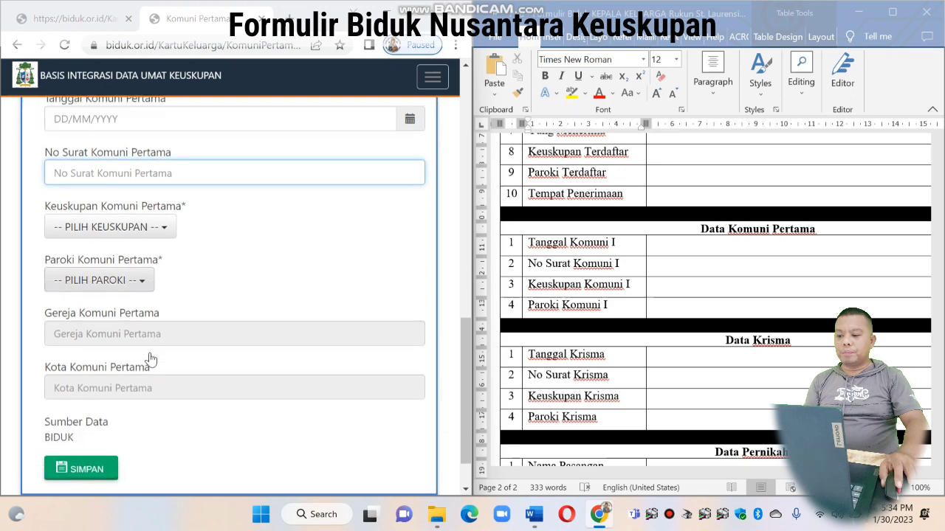
- Compare the form's four Data Komuni Pertama rows with the online fields, including Gereja and Kota Komuni Pertama
{"action": "scroll", "coordinate": [750, 306], "scroll_direction": "down", "scroll_amount": 1}
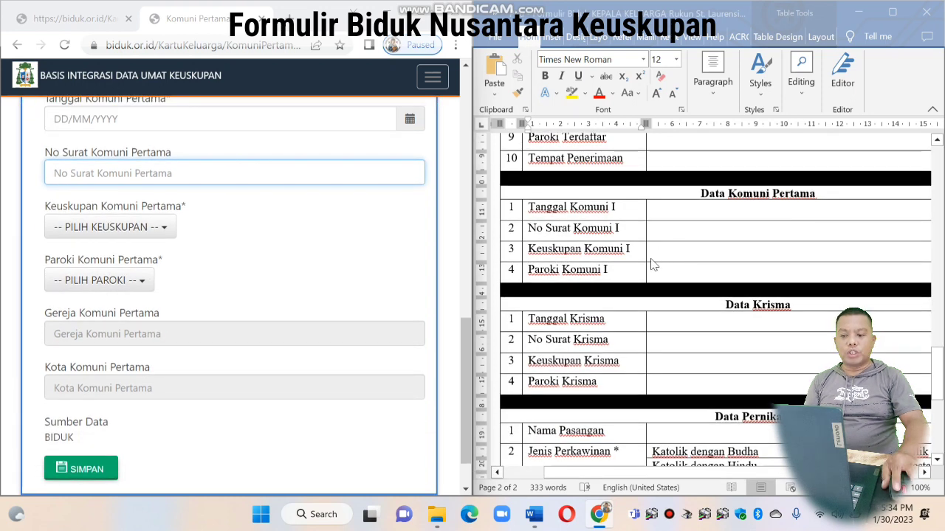
{"action": "left_click", "coordinate": [653, 280]}
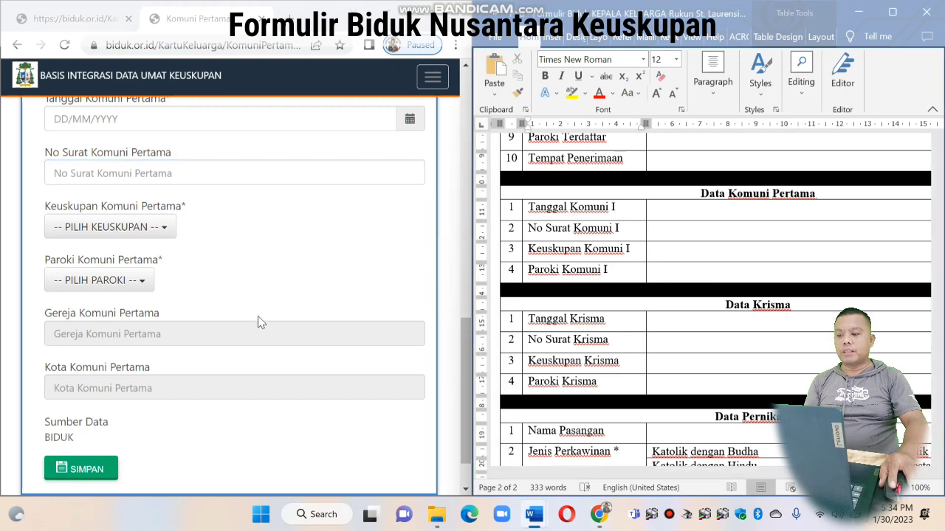
{"action": "scroll", "coordinate": [257, 317], "scroll_direction": "down", "scroll_amount": 1}
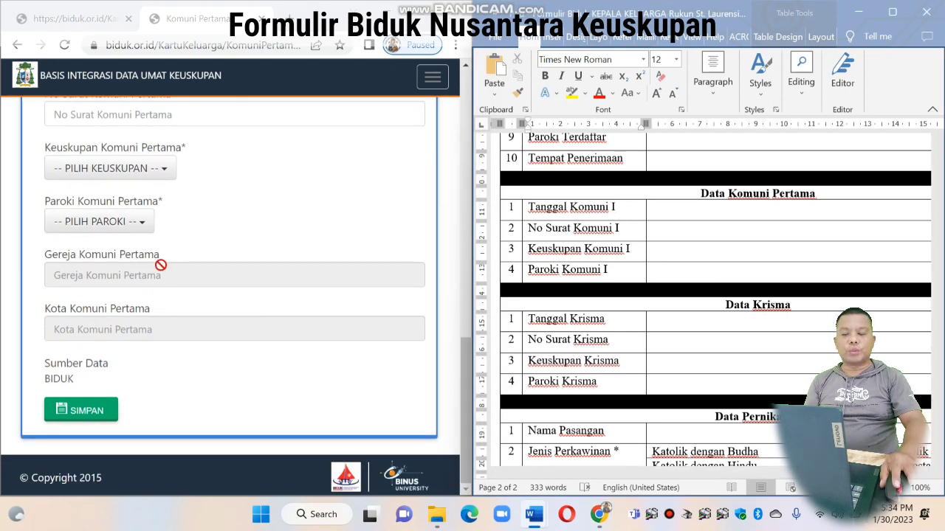
{"action": "scroll", "coordinate": [162, 264], "scroll_direction": "up", "scroll_amount": 1}
{"action": "scroll", "coordinate": [160, 264], "scroll_direction": "up", "scroll_amount": 5}
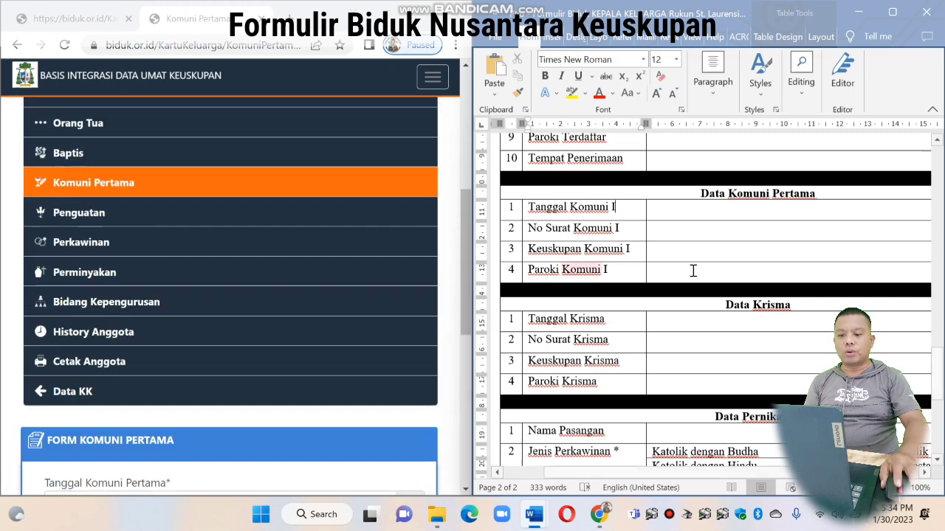
{"action": "scroll", "coordinate": [692, 270], "scroll_direction": "down", "scroll_amount": 1}
{"action": "scroll", "coordinate": [693, 270], "scroll_direction": "down", "scroll_amount": 1}
{"action": "scroll", "coordinate": [694, 270], "scroll_direction": "up", "scroll_amount": 2}
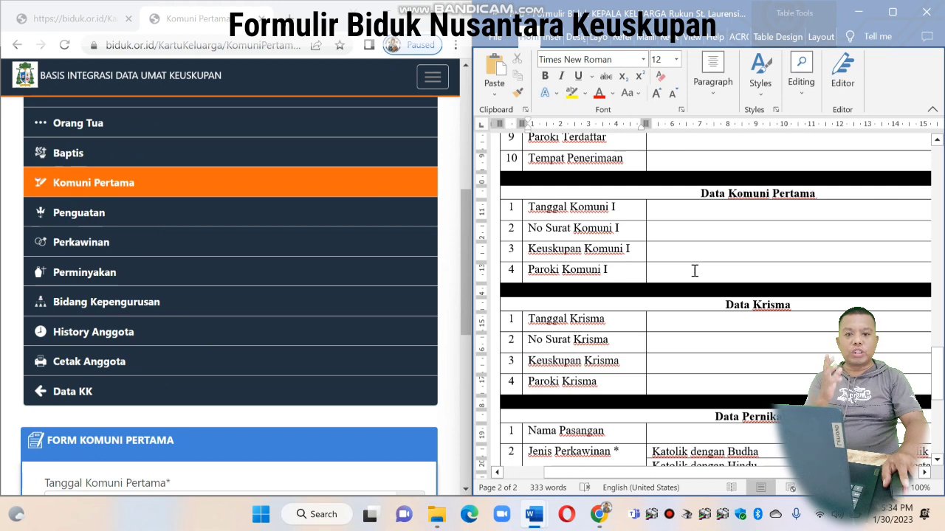
- Find the form's Data Krisma table and open the member's online Penguatan record beside it for comparison
{"action": "scroll", "coordinate": [705, 234], "scroll_direction": "down", "scroll_amount": 2}
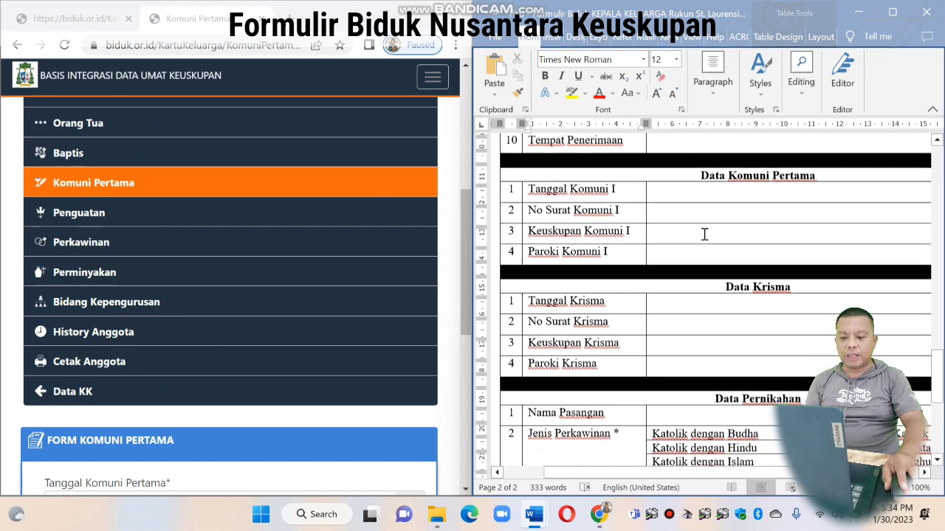
{"action": "left_click", "coordinate": [703, 251]}
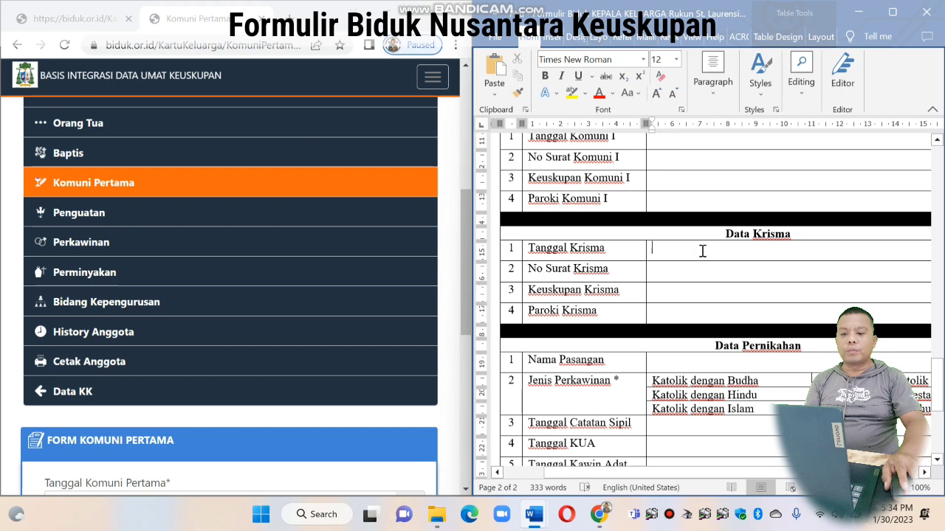
{"action": "left_click", "coordinate": [112, 223]}
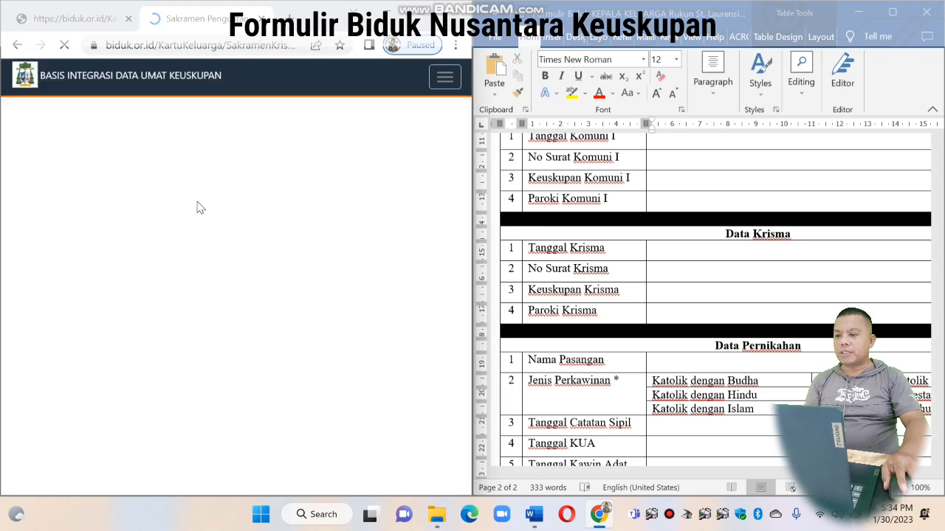
{"action": "scroll", "coordinate": [200, 208], "scroll_direction": "down", "scroll_amount": 2}
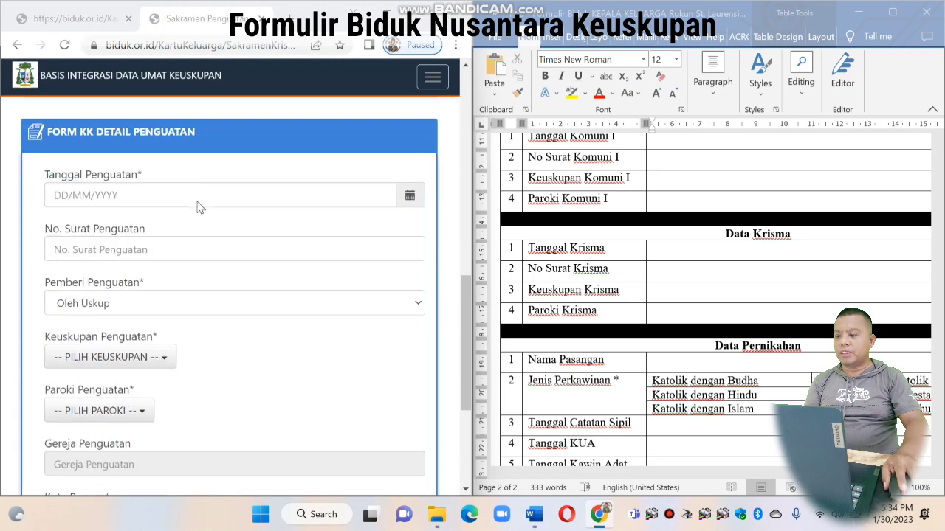
{"action": "scroll", "coordinate": [199, 207], "scroll_direction": "up", "scroll_amount": 2}
{"action": "scroll", "coordinate": [199, 207], "scroll_direction": "down", "scroll_amount": 1}
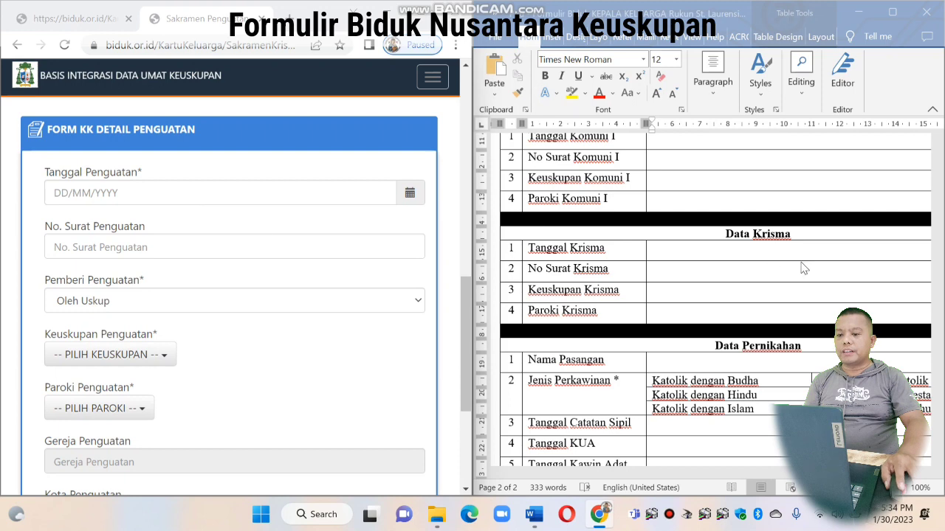
{"action": "scroll", "coordinate": [803, 268], "scroll_direction": "down", "scroll_amount": 1}
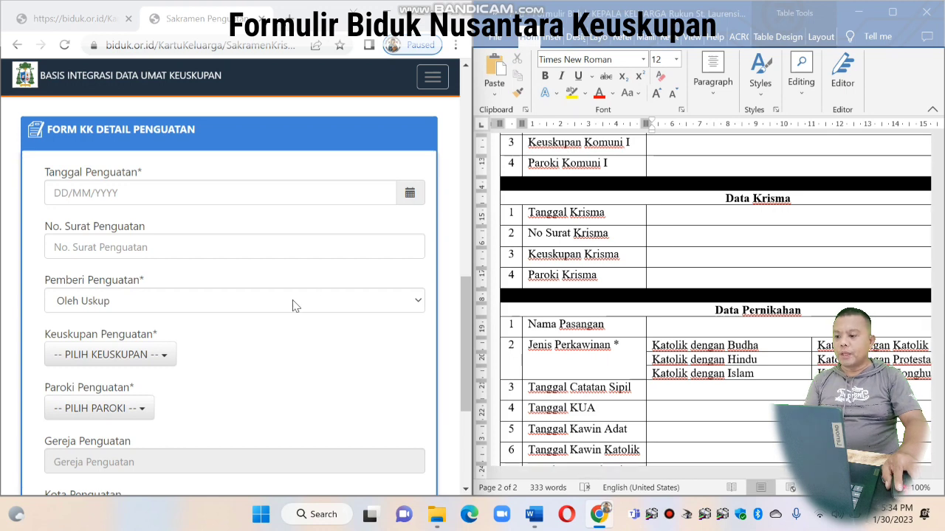
- Check the Pemberi Penguatan options and compare the remaining online Penguatan fields with the form's Data Krisma rows
{"action": "left_click", "coordinate": [396, 308]}
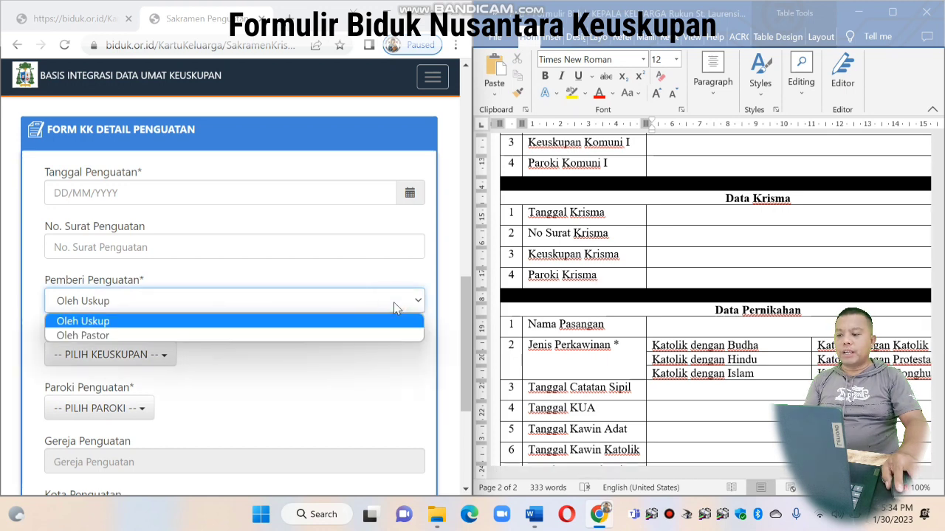
{"action": "left_click", "coordinate": [660, 253]}
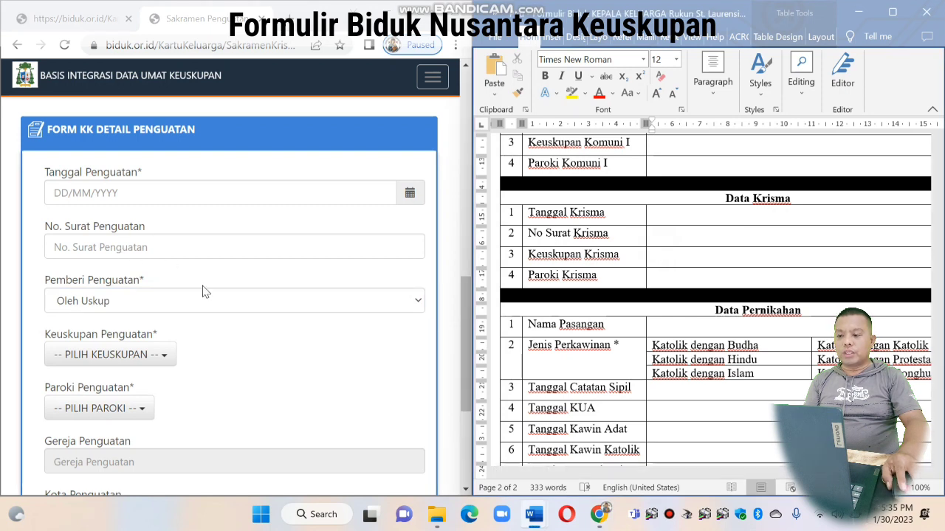
{"action": "left_click", "coordinate": [662, 241]}
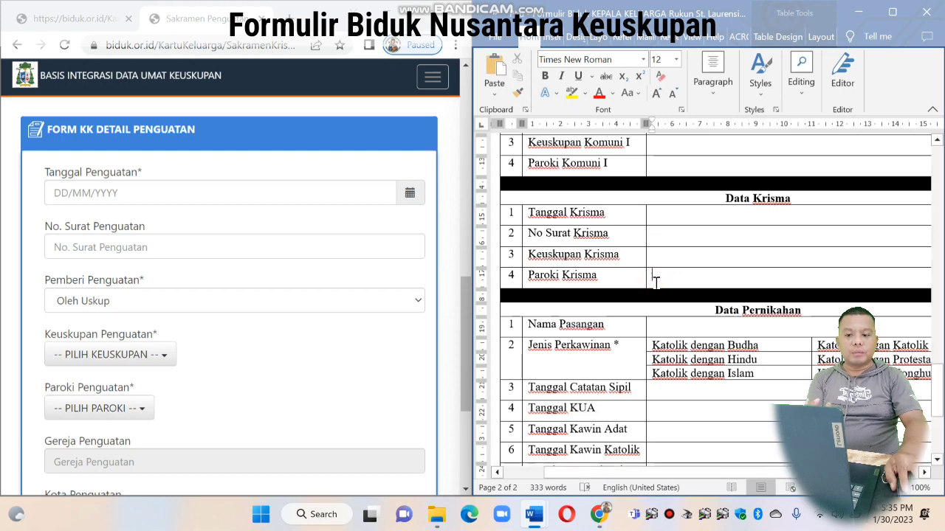
{"action": "scroll", "coordinate": [364, 321], "scroll_direction": "down", "scroll_amount": 3}
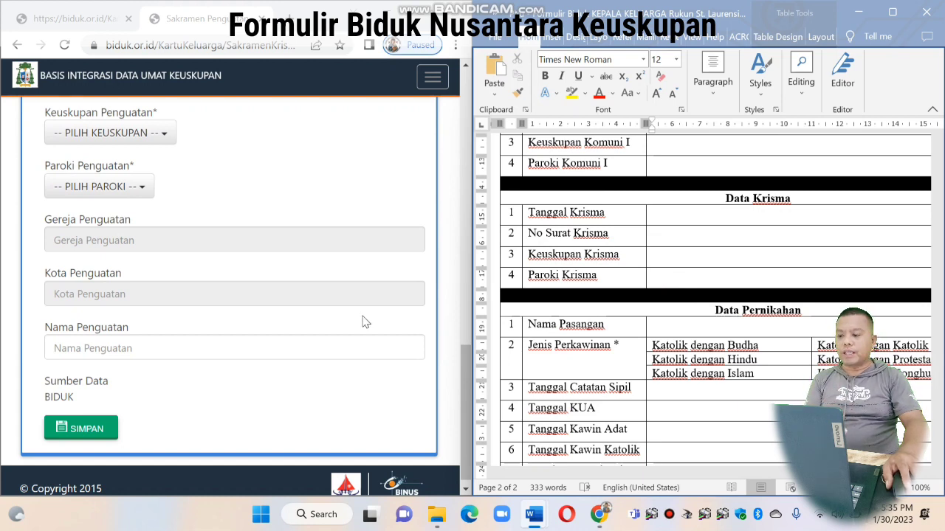
{"action": "scroll", "coordinate": [335, 337], "scroll_direction": "down", "scroll_amount": 1}
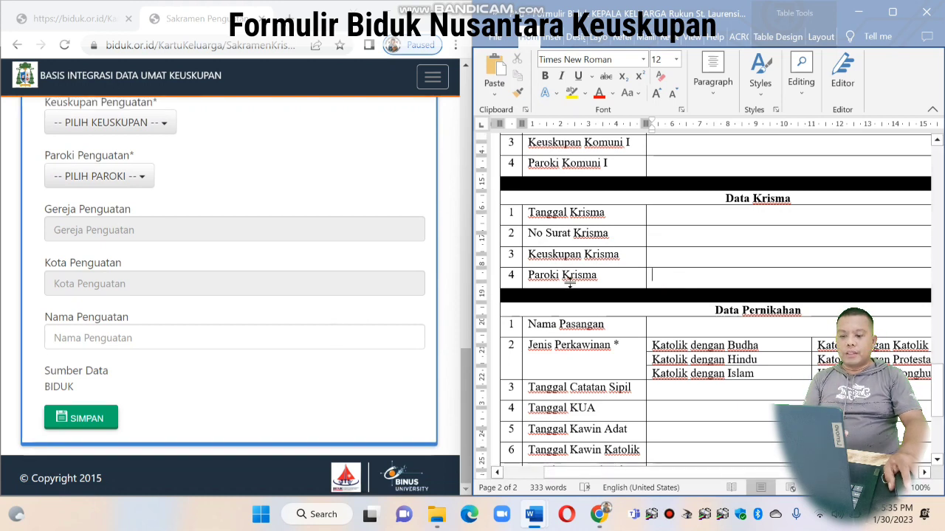
- Bring up the form's Data Pernikahan table and open the member's online Perkawinan record beside it
{"action": "scroll", "coordinate": [591, 281], "scroll_direction": "down", "scroll_amount": 3}
{"action": "scroll", "coordinate": [276, 299], "scroll_direction": "up", "scroll_amount": 1}
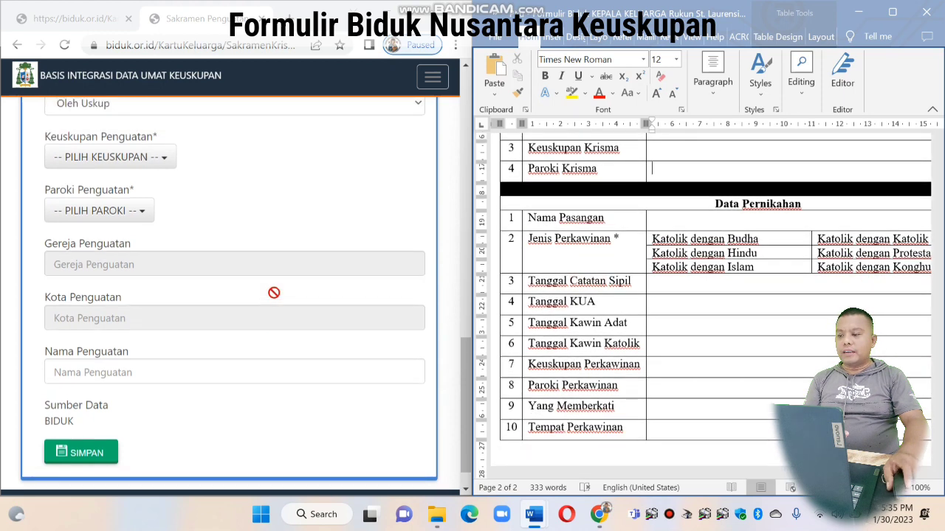
{"action": "scroll", "coordinate": [274, 293], "scroll_direction": "up", "scroll_amount": 10}
{"action": "scroll", "coordinate": [270, 300], "scroll_direction": "down", "scroll_amount": 4}
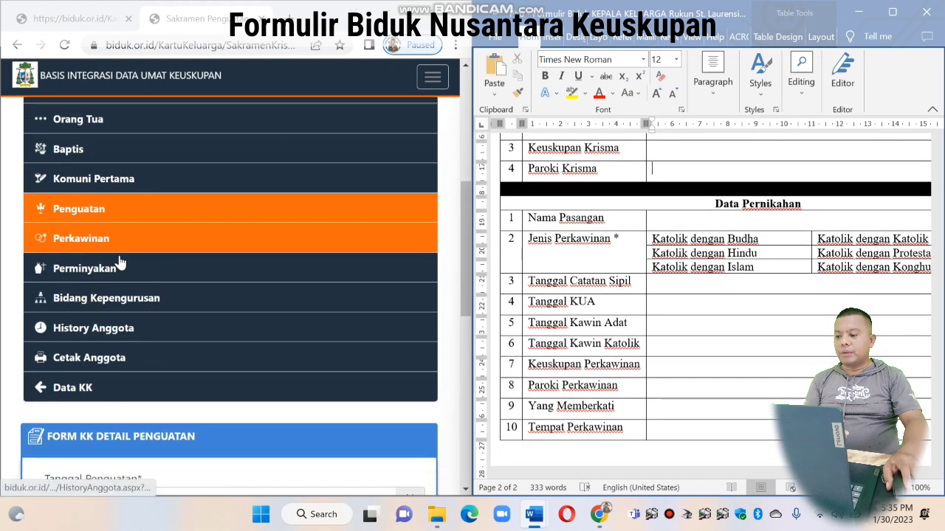
{"action": "left_click", "coordinate": [106, 224]}
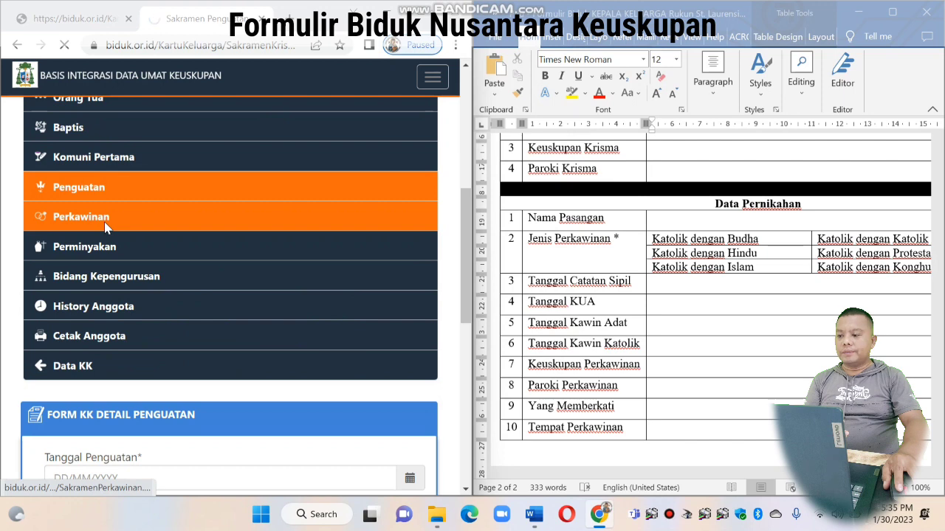
{"action": "scroll", "coordinate": [227, 223], "scroll_direction": "down", "scroll_amount": 4}
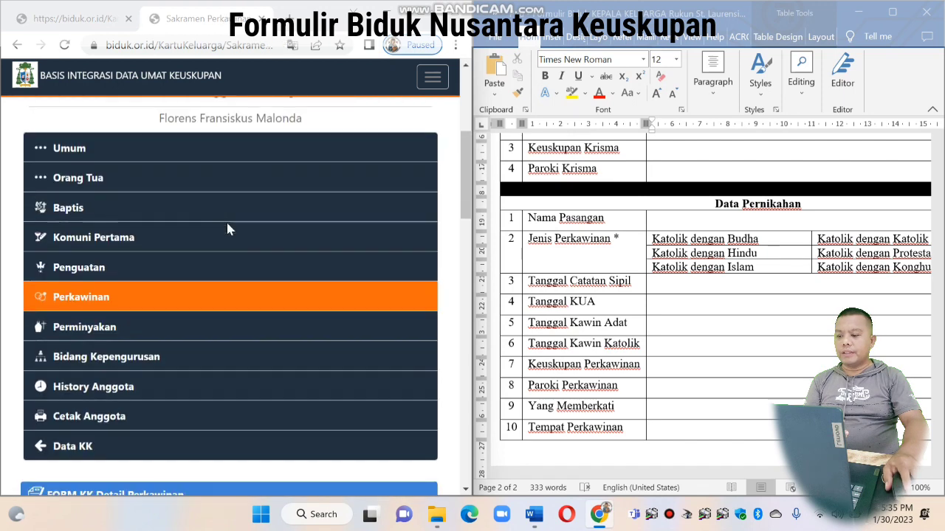
- Find the online Pasangan Perkawinan field matching the form's Nama Pasangan row, then view its spouse picker and close it without choosing anyone
{"action": "scroll", "coordinate": [226, 229], "scroll_direction": "down", "scroll_amount": 6}
{"action": "scroll", "coordinate": [227, 229], "scroll_direction": "up", "scroll_amount": 1}
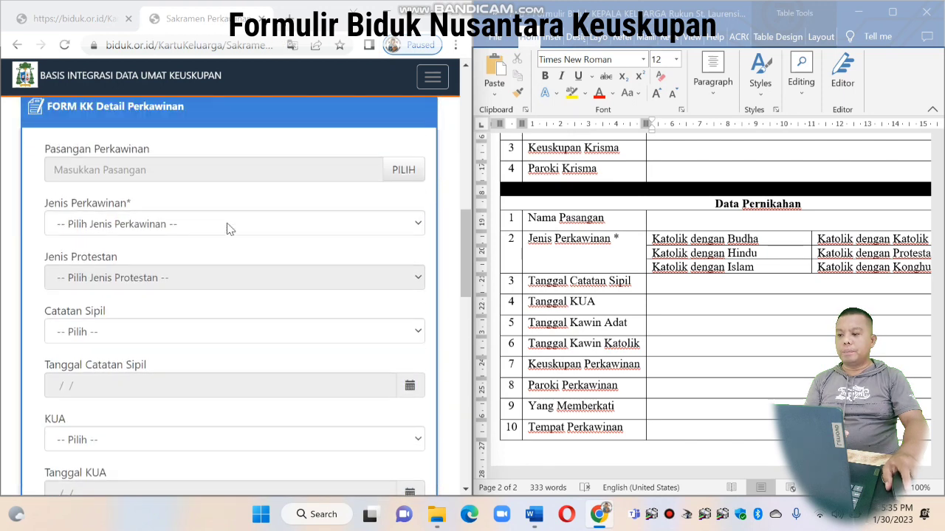
{"action": "left_click", "coordinate": [401, 194]}
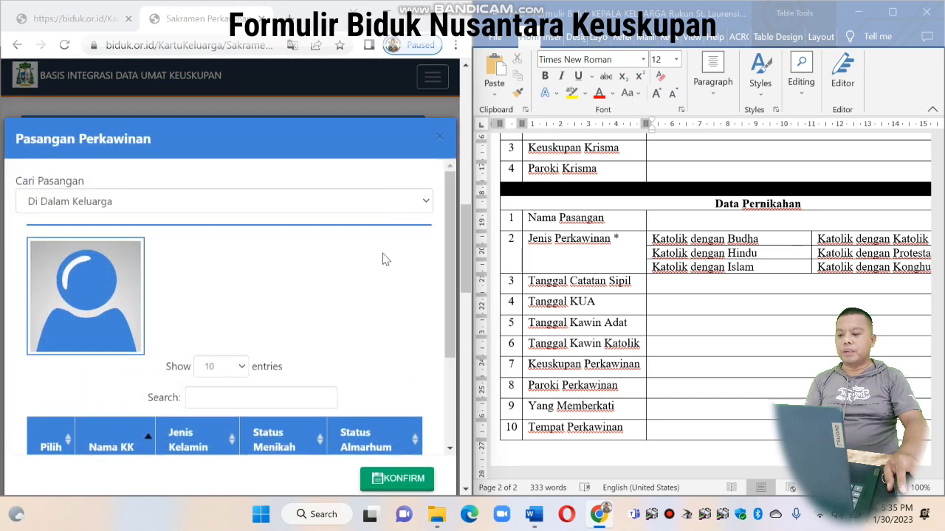
{"action": "left_click", "coordinate": [442, 138]}
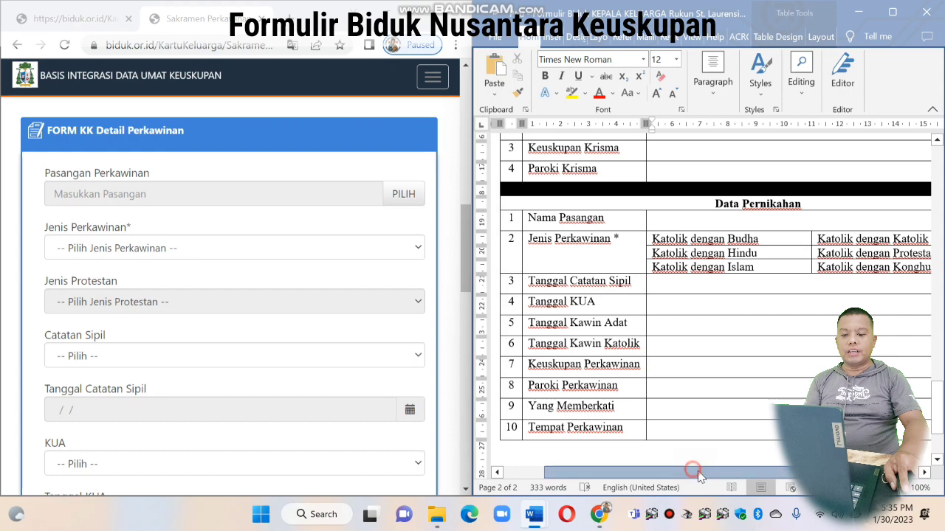
- Compare the marriage types in the form's Jenis Perkawinan row with the options of the online Jenis Perkawinan field, leaving it unselected
{"action": "left_click_drag", "start_coordinate": [695, 472], "coordinate": [750, 465]}
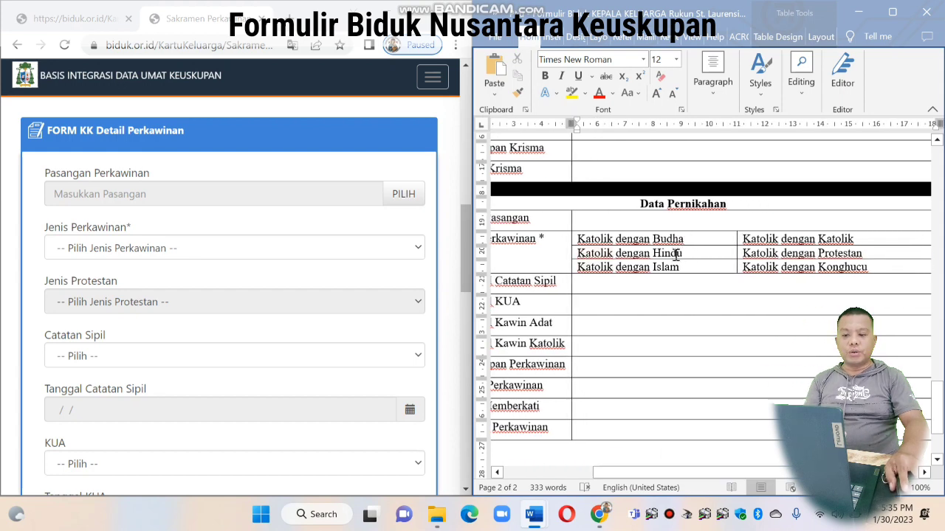
{"action": "left_click_drag", "start_coordinate": [780, 239], "coordinate": [796, 247]}
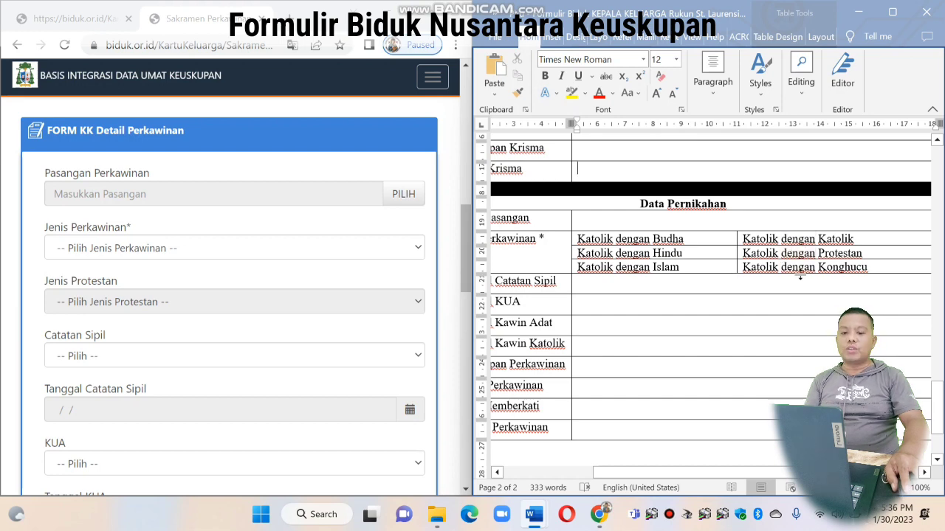
{"action": "left_click", "coordinate": [312, 251]}
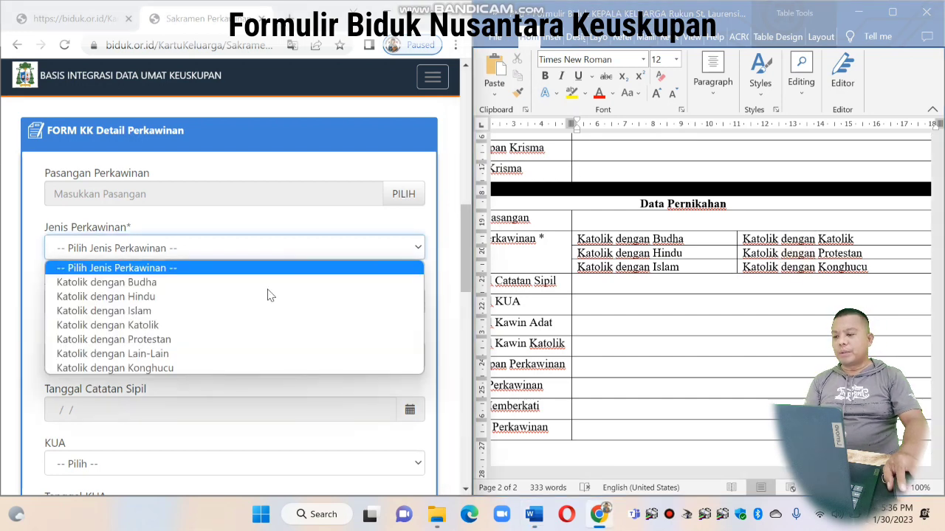
{"action": "left_click", "coordinate": [334, 250]}
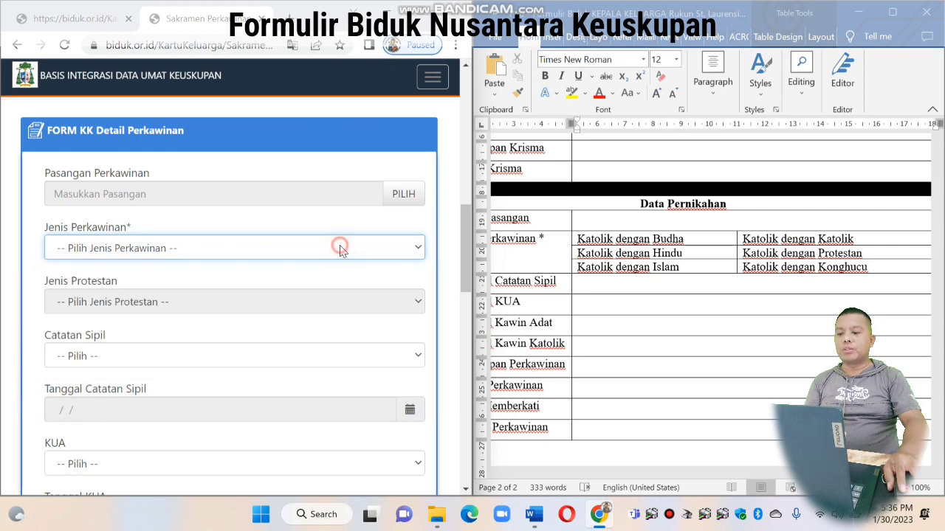
- Compare the form's Tanggal Catatan Sipil and Tanggal KUA rows with the matching online Perkawinan fields
{"action": "scroll", "coordinate": [339, 250], "scroll_direction": "down", "scroll_amount": 2}
{"action": "scroll", "coordinate": [340, 250], "scroll_direction": "up", "scroll_amount": 1}
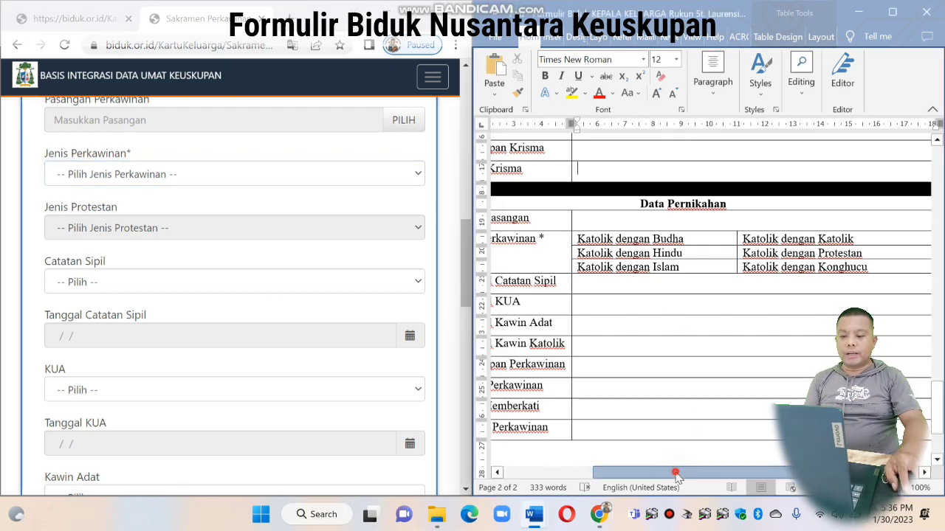
{"action": "left_click_drag", "start_coordinate": [677, 473], "coordinate": [610, 473]}
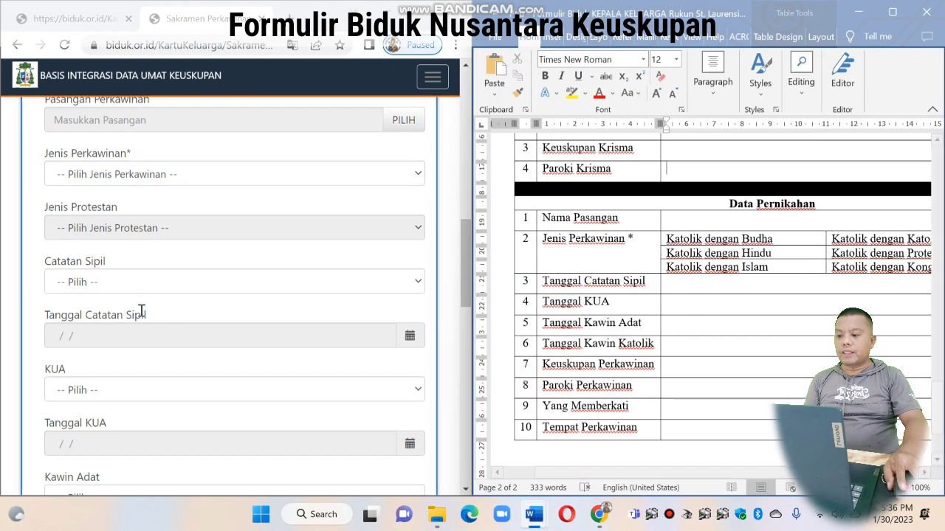
{"action": "scroll", "coordinate": [140, 303], "scroll_direction": "down", "scroll_amount": 2}
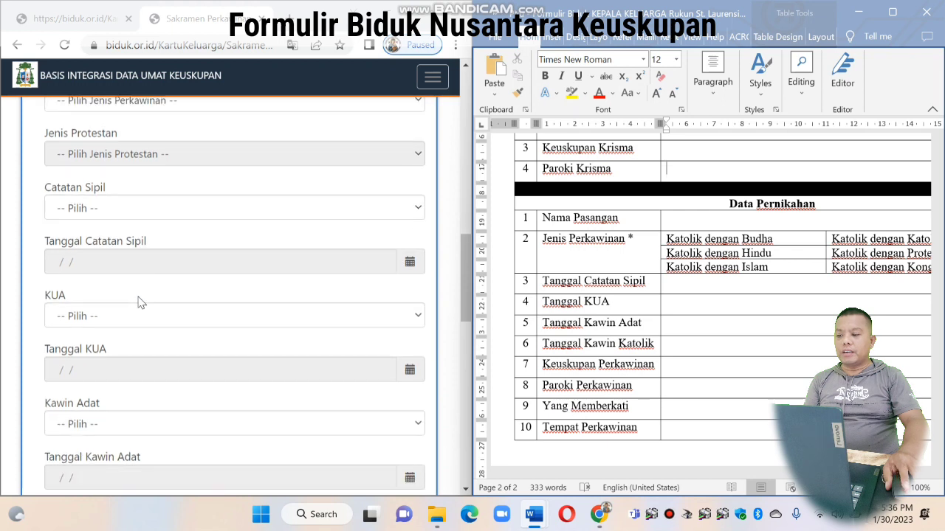
{"action": "left_click", "coordinate": [710, 288]}
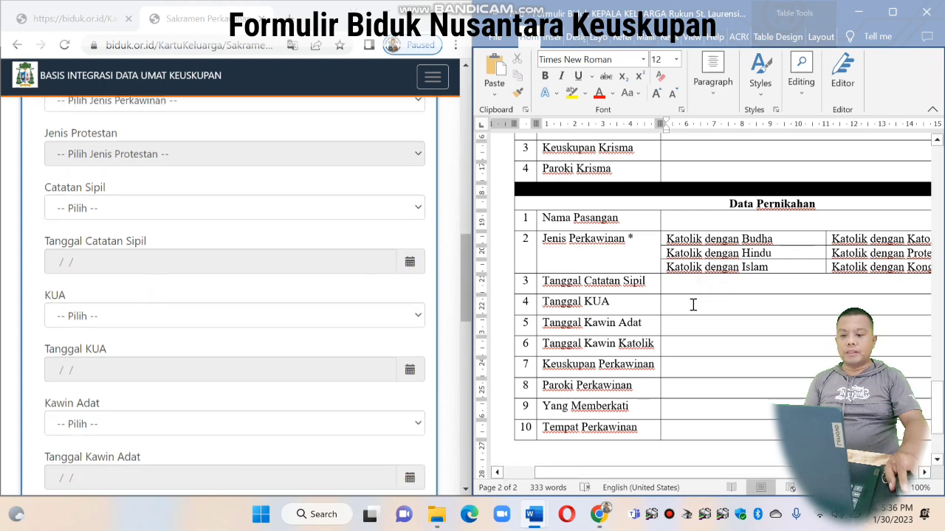
{"action": "left_click", "coordinate": [693, 305]}
- Compare the form's Tanggal Kawin Adat and Tanggal Kawin Katolik rows with the matching online fields
{"action": "scroll", "coordinate": [693, 305], "scroll_direction": "down", "scroll_amount": 1}
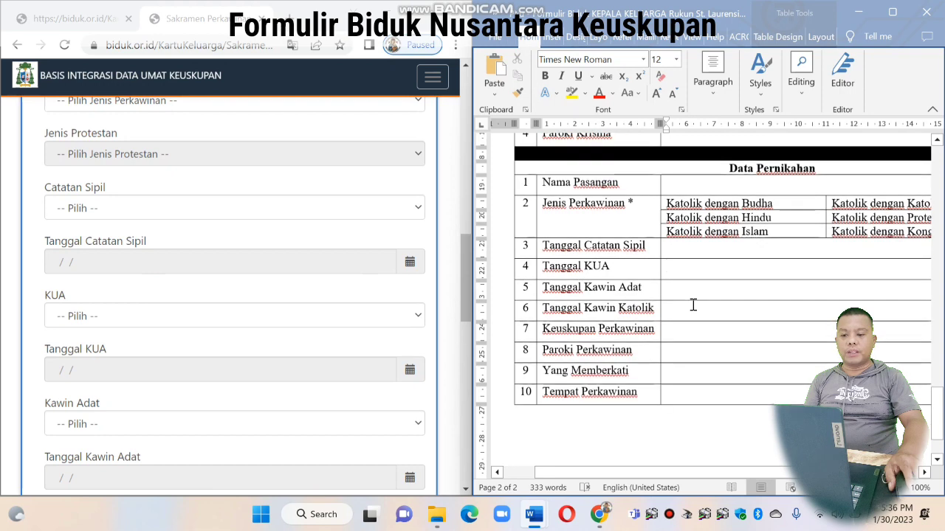
{"action": "scroll", "coordinate": [285, 291], "scroll_direction": "down", "scroll_amount": 2}
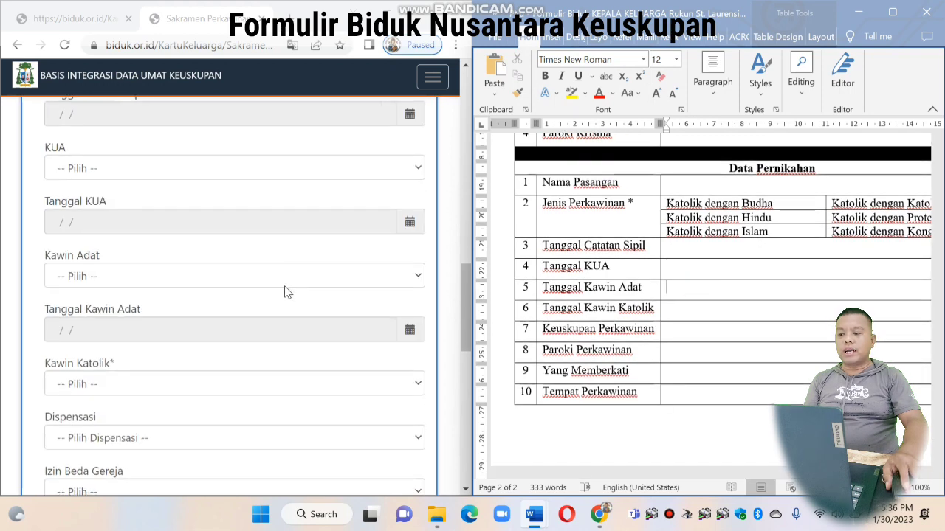
{"action": "left_click", "coordinate": [682, 311]}
{"action": "scroll", "coordinate": [318, 365], "scroll_direction": "down", "scroll_amount": 1}
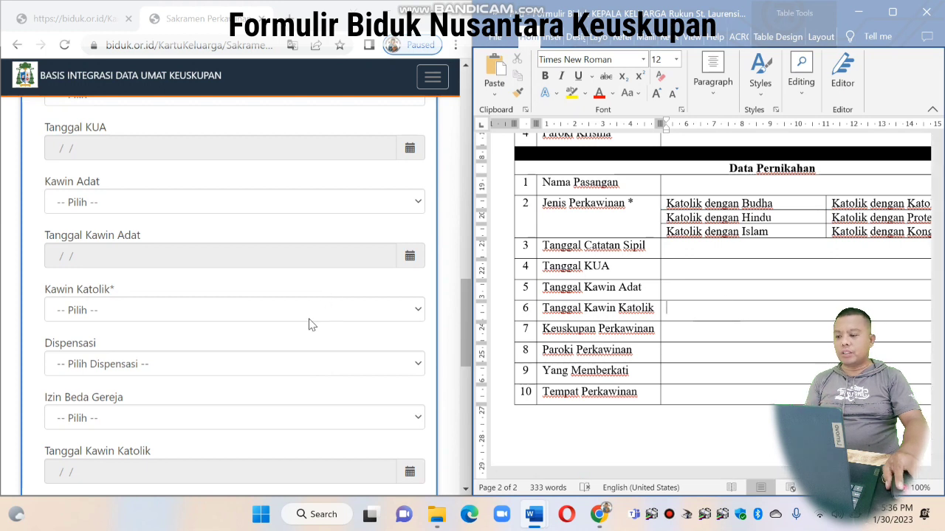
- Compare the form's Keuskupan Perkawinan, Paroki Perkawinan, Yang Memberkati and Tempat Perkawinan rows with the remaining online marriage fields
{"action": "scroll", "coordinate": [310, 325], "scroll_direction": "down", "scroll_amount": 2}
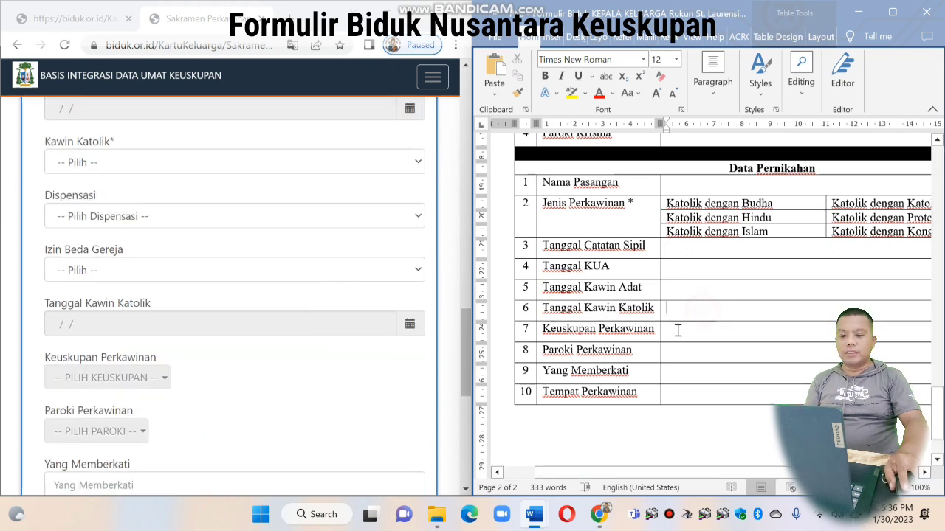
{"action": "left_click", "coordinate": [677, 330]}
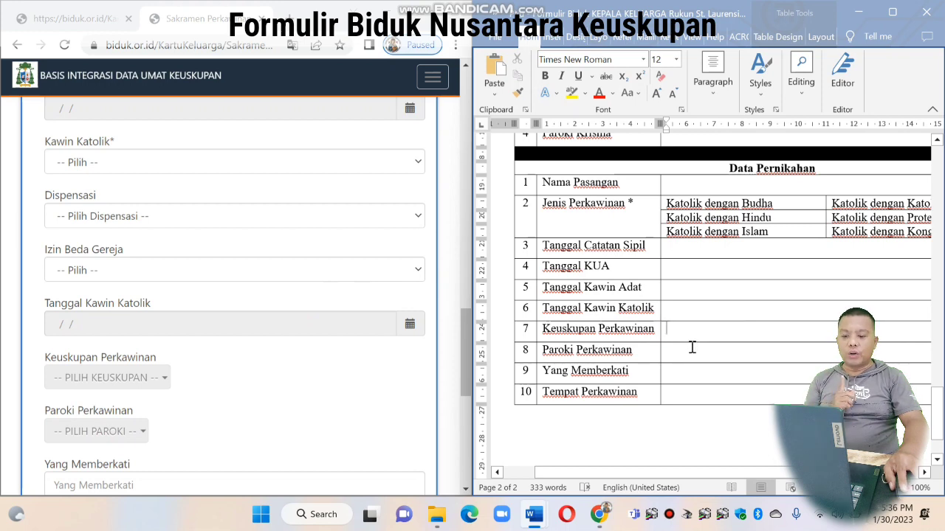
{"action": "left_click", "coordinate": [692, 347]}
{"action": "scroll", "coordinate": [692, 347], "scroll_direction": "down", "scroll_amount": 1}
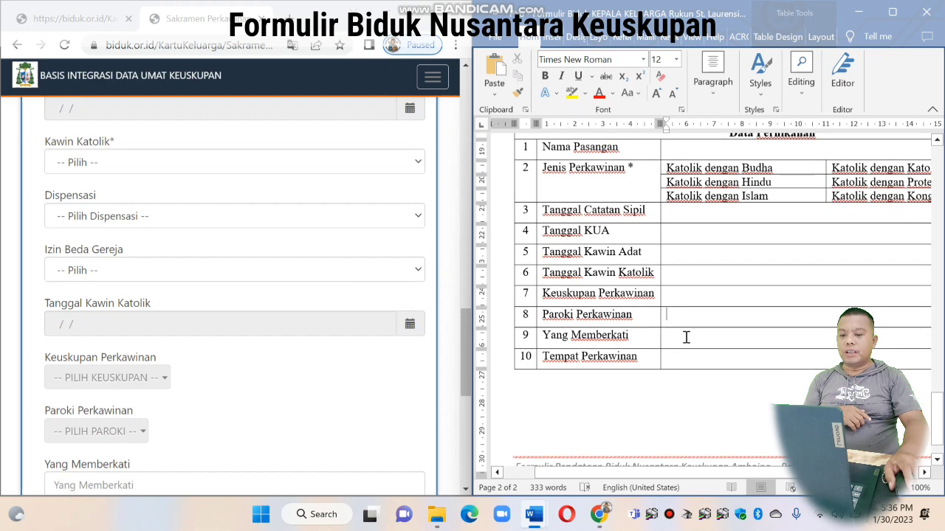
{"action": "scroll", "coordinate": [390, 358], "scroll_direction": "down", "scroll_amount": 3}
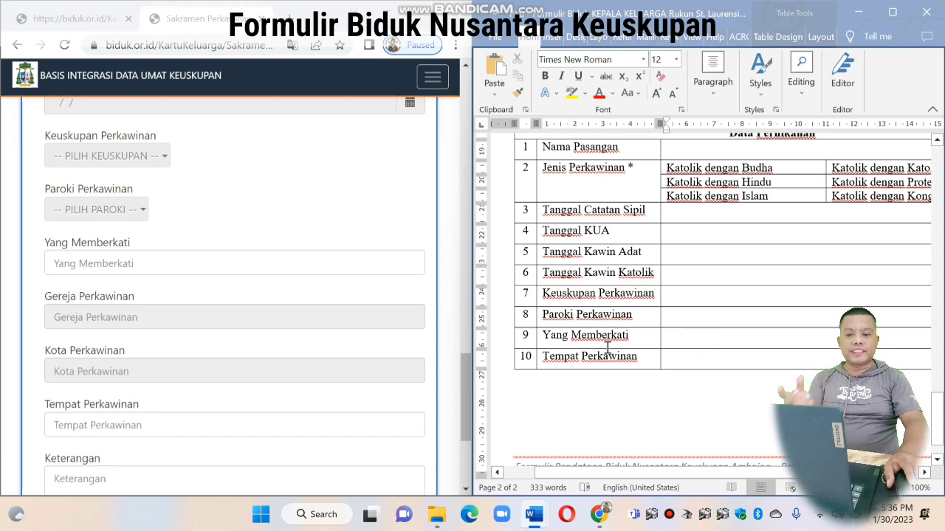
{"action": "scroll", "coordinate": [394, 345], "scroll_direction": "down", "scroll_amount": 3}
{"action": "scroll", "coordinate": [388, 334], "scroll_direction": "up", "scroll_amount": 10}
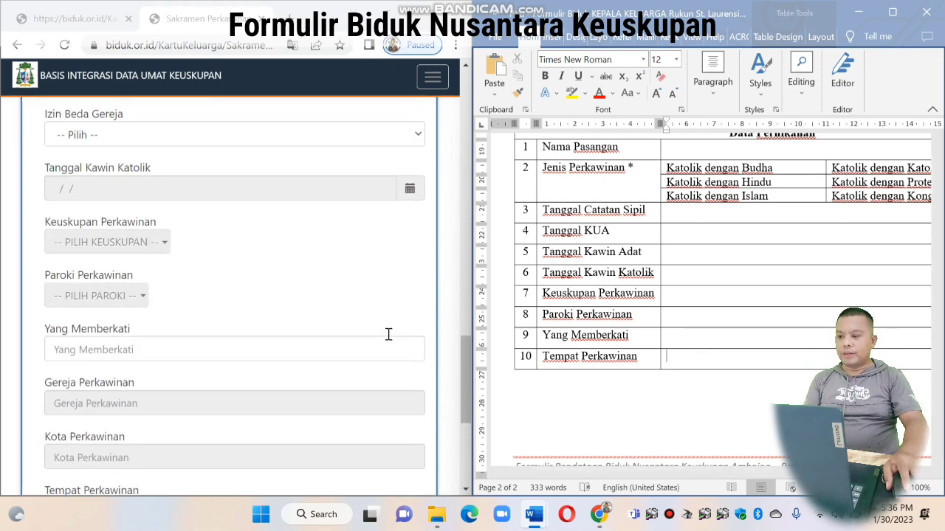
{"action": "scroll", "coordinate": [570, 330], "scroll_direction": "down", "scroll_amount": 2}
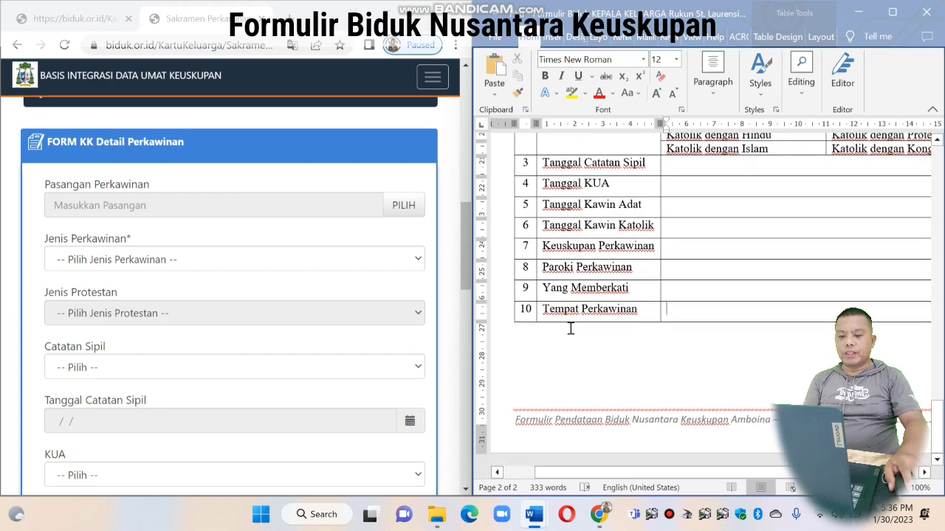
- Open the member's online Perminyakan record and examine its date, diocese, parish, minister and reason fields
{"action": "scroll", "coordinate": [570, 329], "scroll_direction": "up", "scroll_amount": 6}
{"action": "scroll", "coordinate": [264, 319], "scroll_direction": "up", "scroll_amount": 8}
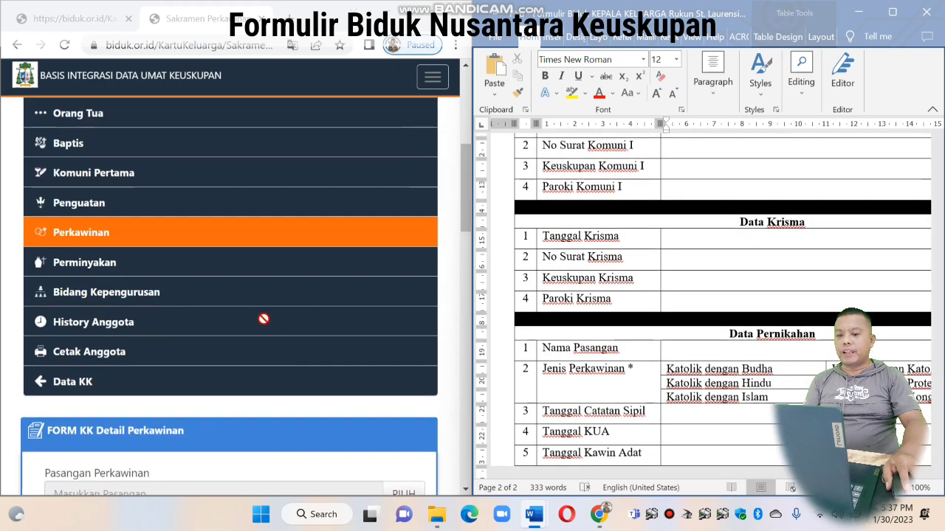
{"action": "scroll", "coordinate": [263, 319], "scroll_direction": "down", "scroll_amount": 4}
{"action": "scroll", "coordinate": [264, 319], "scroll_direction": "up", "scroll_amount": 2}
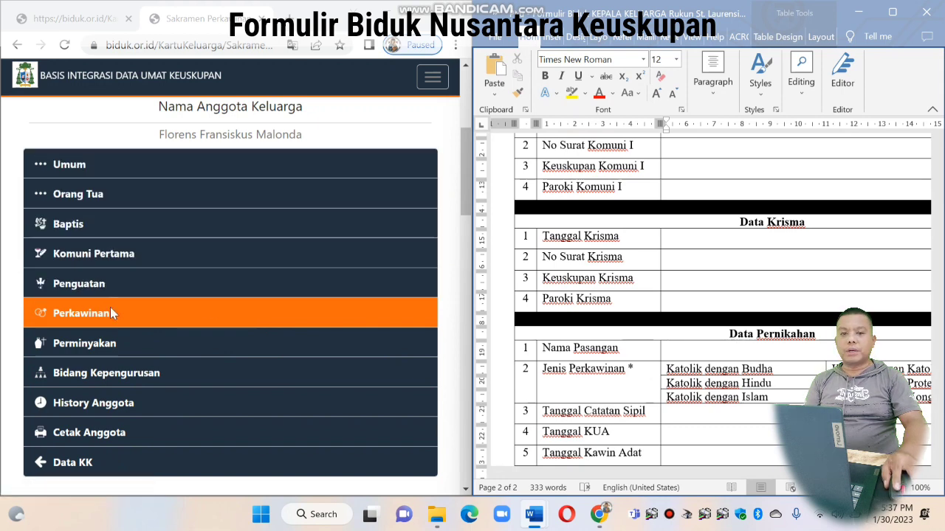
{"action": "left_click", "coordinate": [146, 350]}
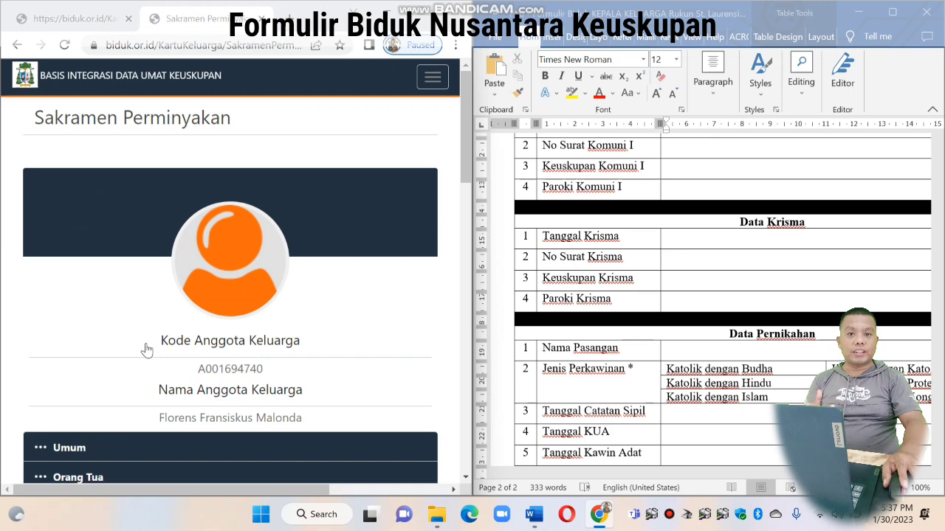
{"action": "scroll", "coordinate": [155, 340], "scroll_direction": "down", "scroll_amount": 3}
{"action": "scroll", "coordinate": [175, 338], "scroll_direction": "down", "scroll_amount": 6}
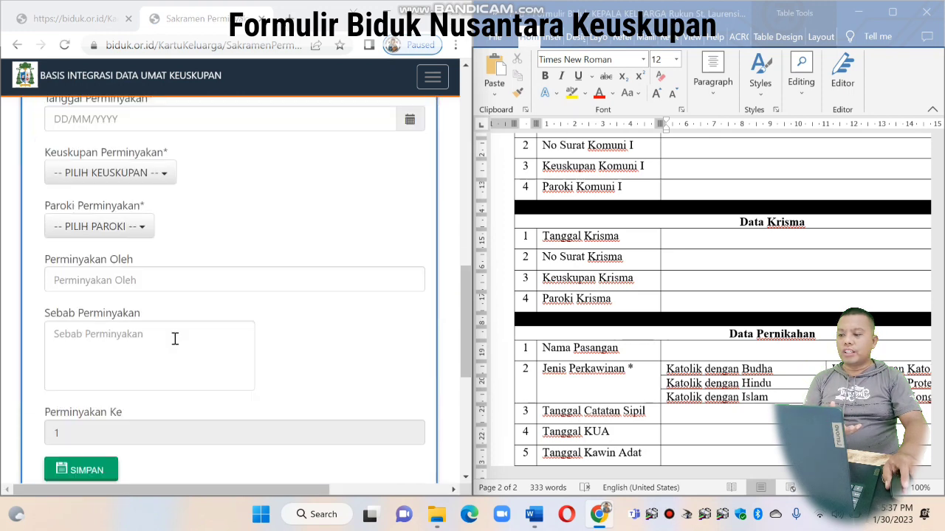
{"action": "scroll", "coordinate": [175, 339], "scroll_direction": "down", "scroll_amount": 2}
{"action": "scroll", "coordinate": [175, 339], "scroll_direction": "up", "scroll_amount": 4}
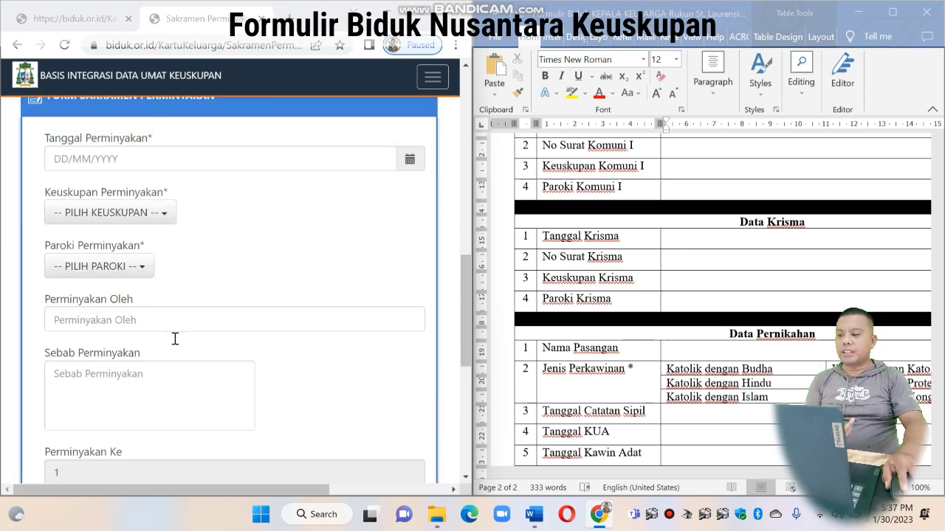
{"action": "scroll", "coordinate": [175, 338], "scroll_direction": "up", "scroll_amount": 1}
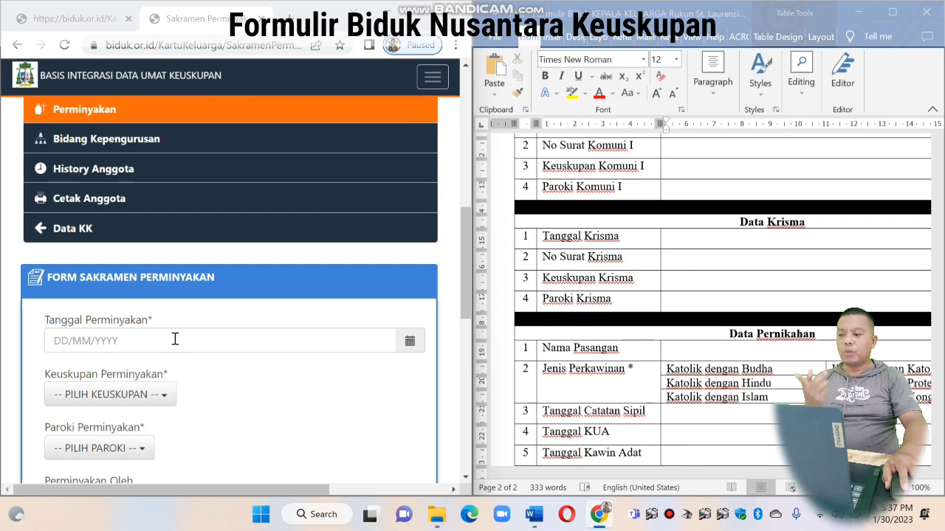
{"action": "scroll", "coordinate": [174, 341], "scroll_direction": "up", "scroll_amount": 3}
{"action": "scroll", "coordinate": [172, 339], "scroll_direction": "down", "scroll_amount": 2}
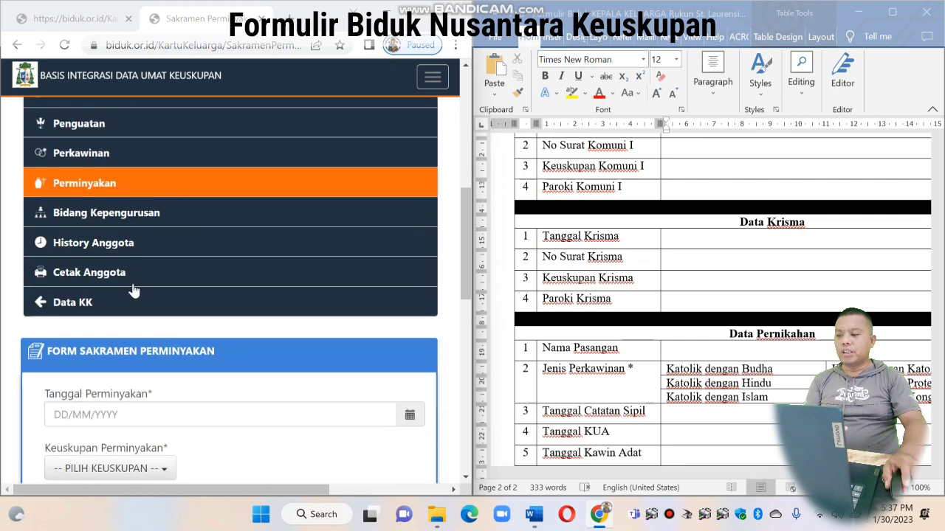
- Open the member's online Bidang Kepengurusan record and look at its Form Bidang Wilayah/Lingkungan section
{"action": "left_click", "coordinate": [147, 216]}
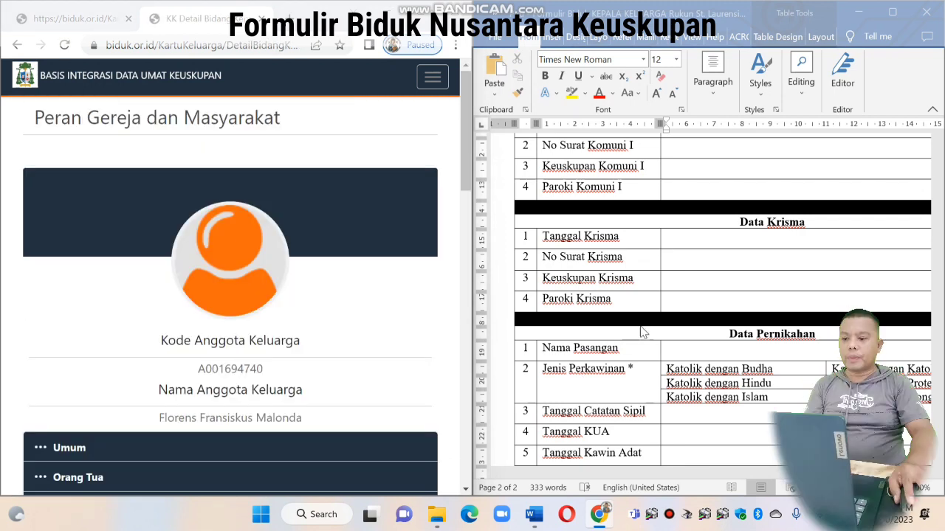
{"action": "scroll", "coordinate": [270, 297], "scroll_direction": "down", "scroll_amount": 1}
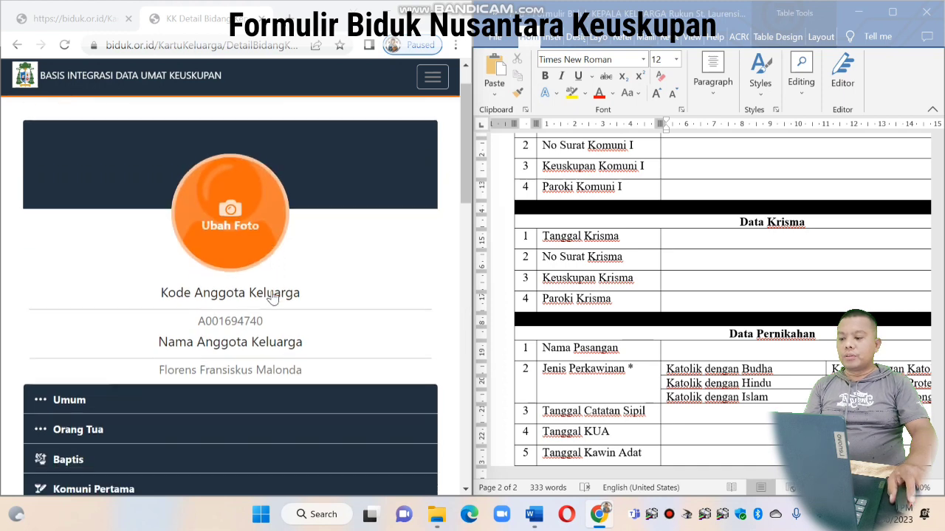
{"action": "scroll", "coordinate": [270, 297], "scroll_direction": "down", "scroll_amount": 5}
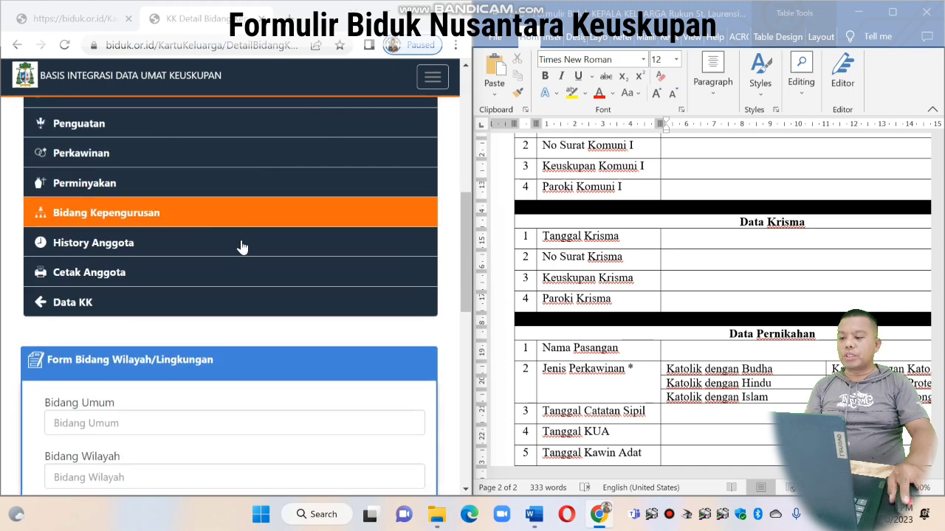
- Maximize the KEPALA KELUARGA form in Word and return from its Data Pernikahan section to the form's title
{"action": "scroll", "coordinate": [767, 261], "scroll_direction": "down", "scroll_amount": 5}
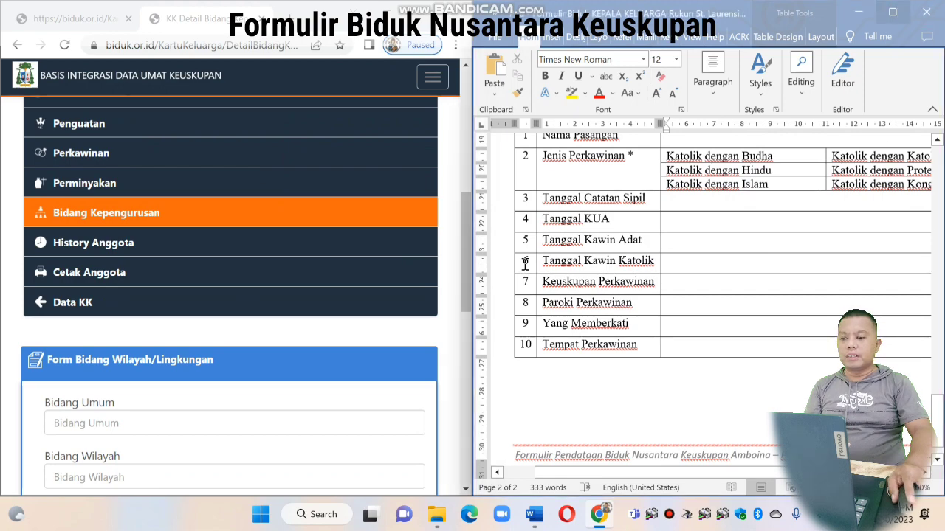
{"action": "key", "text": "super+Up"}
{"action": "scroll", "coordinate": [543, 267], "scroll_direction": "up", "scroll_amount": 4}
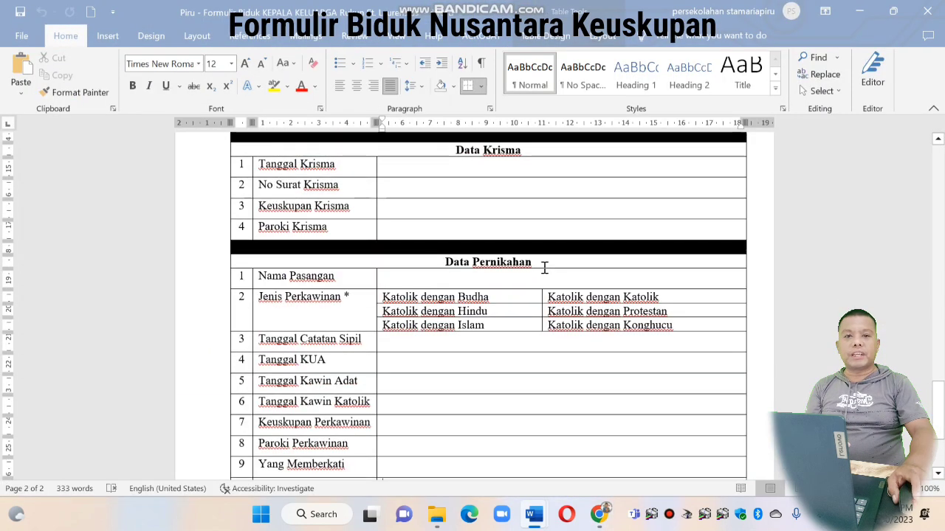
{"action": "scroll", "coordinate": [544, 268], "scroll_direction": "up", "scroll_amount": 18}
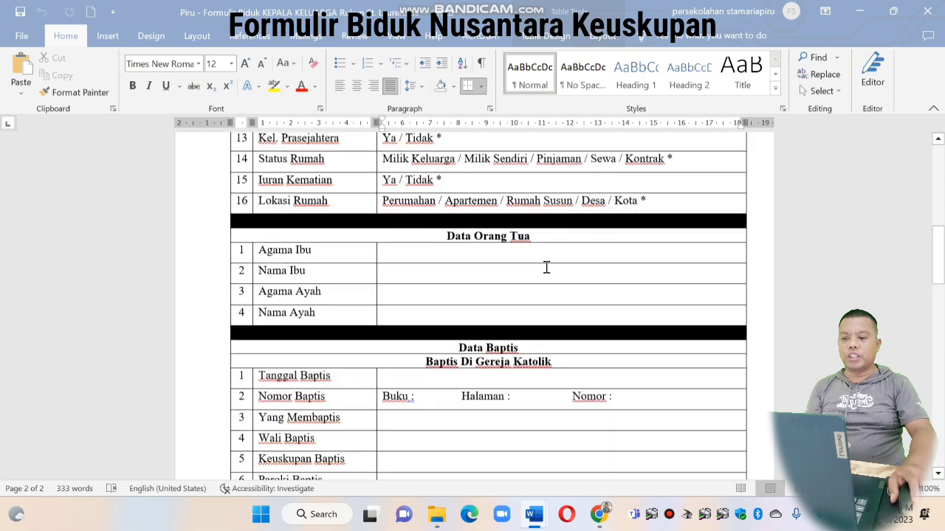
{"action": "scroll", "coordinate": [546, 267], "scroll_direction": "up", "scroll_amount": 8}
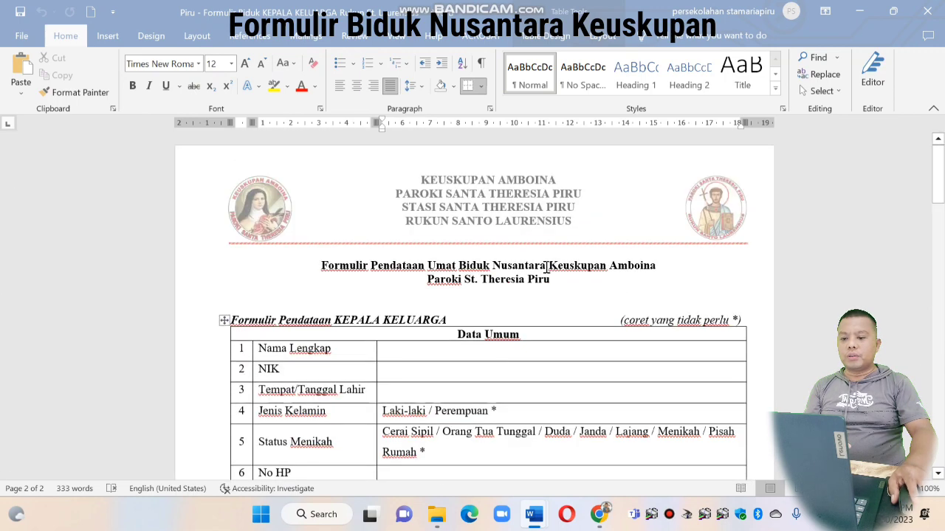
- Examine the "coret yang tidak perlu *" note and highlight the Laki-laki option in the Jenis Kelamin row
{"action": "scroll", "coordinate": [546, 267], "scroll_direction": "down", "scroll_amount": 3}
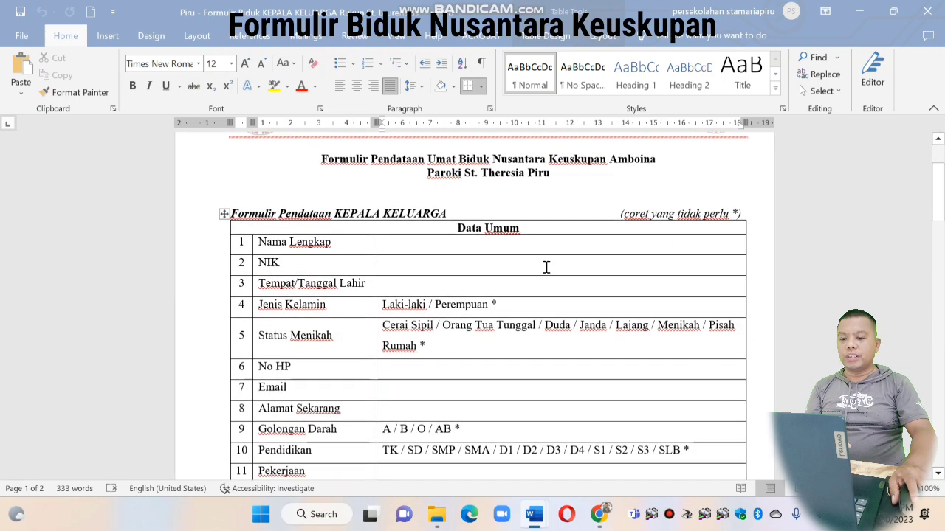
{"action": "scroll", "coordinate": [546, 267], "scroll_direction": "down", "scroll_amount": 2}
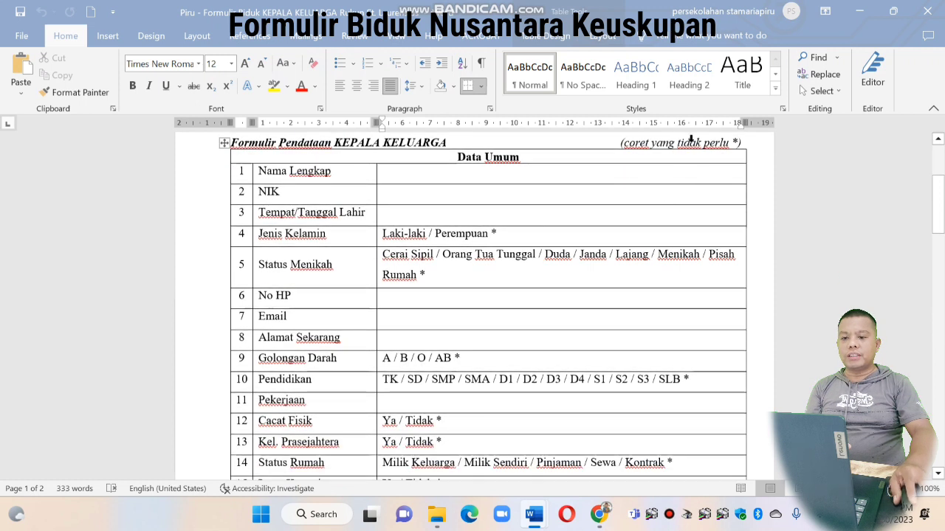
{"action": "double_click", "coordinate": [404, 234]}
{"action": "left_click", "coordinate": [493, 234]}
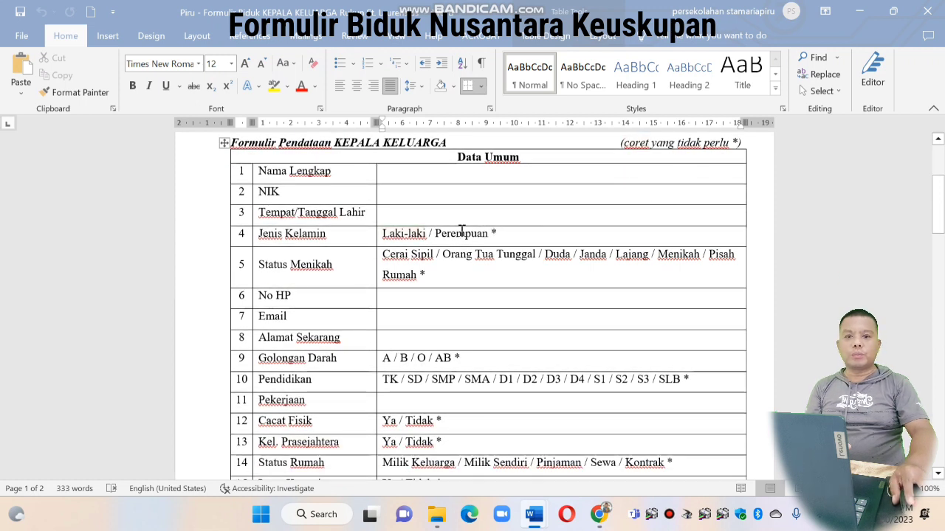
{"action": "double_click", "coordinate": [427, 234]}
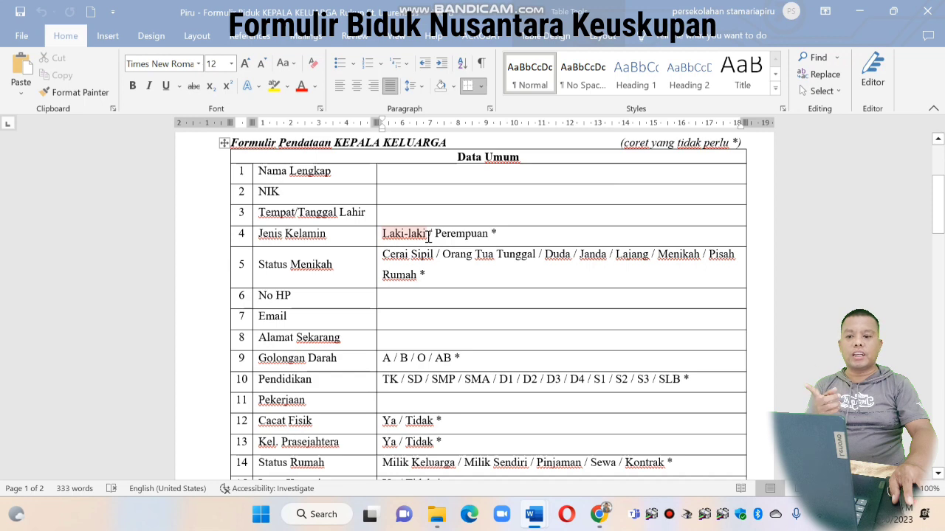
{"action": "left_click", "coordinate": [453, 235]}
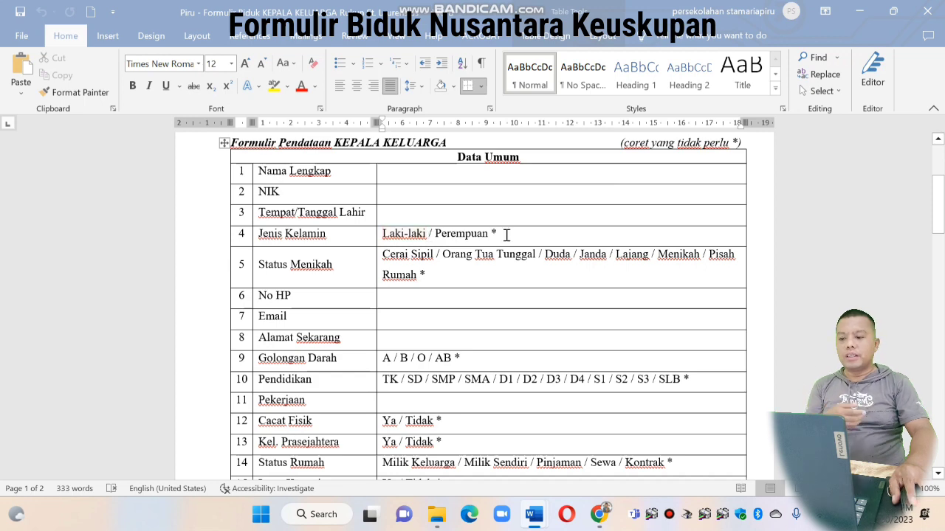
- Review the form's Data Umum rows from Status Menikah to Lokasi Rumah, including the multiple-choice options marked with an asterisk
{"action": "scroll", "coordinate": [511, 262], "scroll_direction": "down", "scroll_amount": 1}
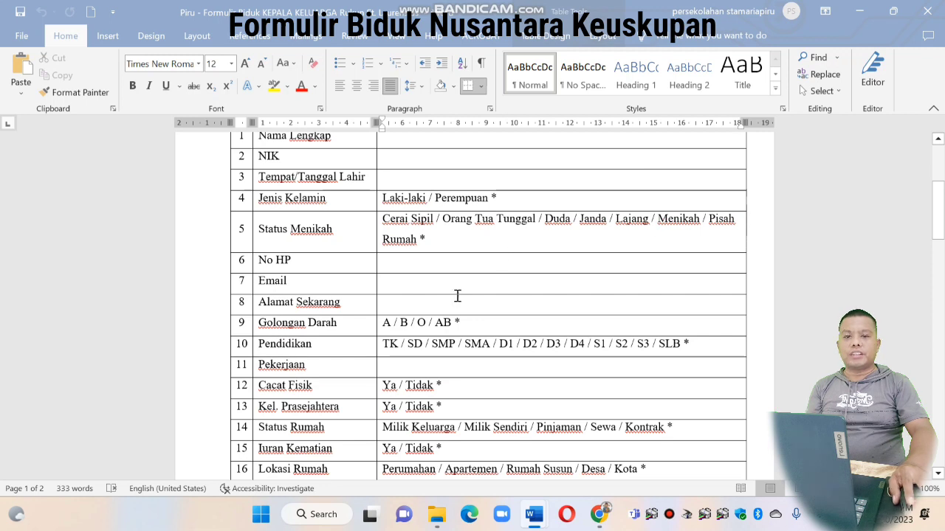
{"action": "scroll", "coordinate": [456, 297], "scroll_direction": "down", "scroll_amount": 3}
{"action": "scroll", "coordinate": [456, 297], "scroll_direction": "up", "scroll_amount": 1}
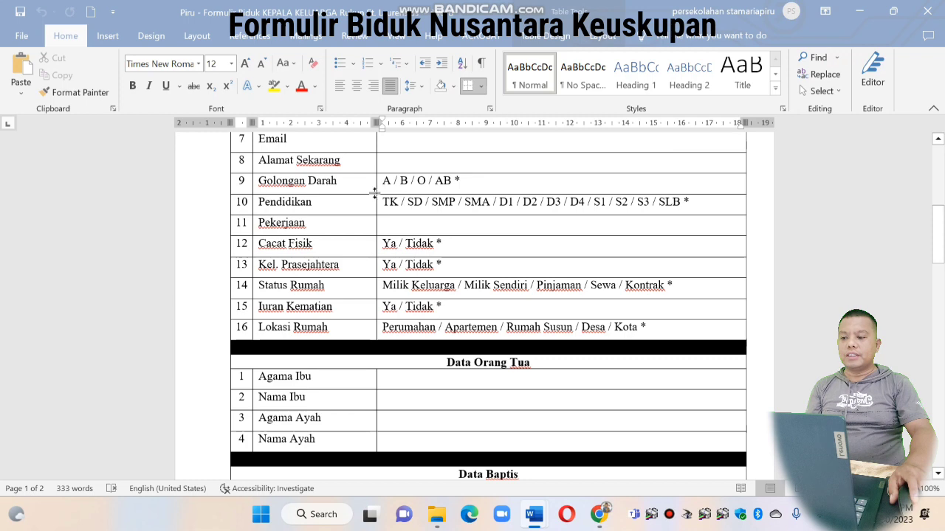
{"action": "scroll", "coordinate": [364, 186], "scroll_direction": "up", "scroll_amount": 1}
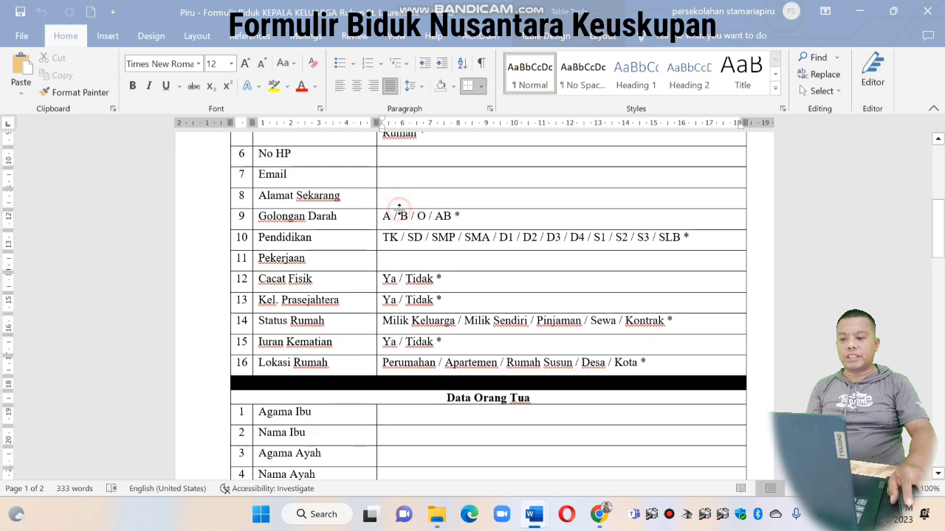
{"action": "scroll", "coordinate": [400, 211], "scroll_direction": "down", "scroll_amount": 10}
{"action": "scroll", "coordinate": [400, 208], "scroll_direction": "up", "scroll_amount": 3}
{"action": "scroll", "coordinate": [400, 208], "scroll_direction": "up", "scroll_amount": 10}
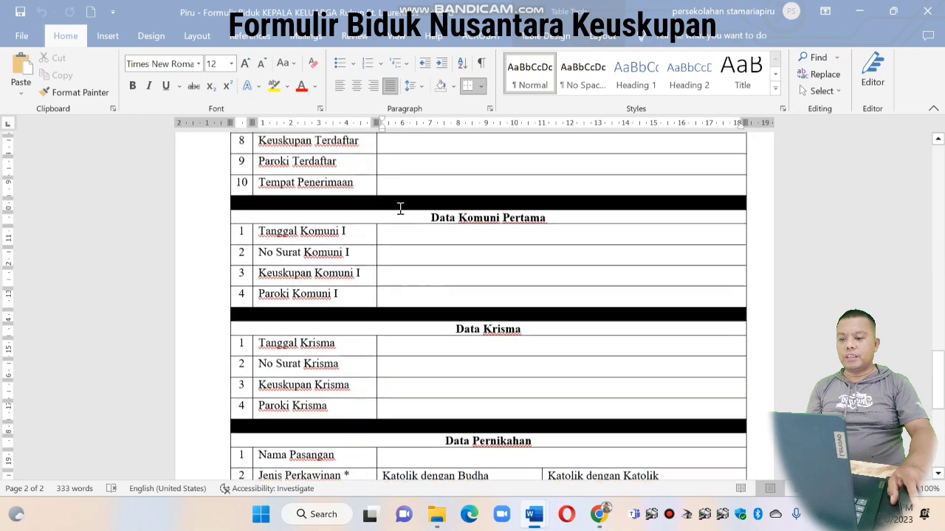
{"action": "scroll", "coordinate": [400, 213], "scroll_direction": "up", "scroll_amount": 12}
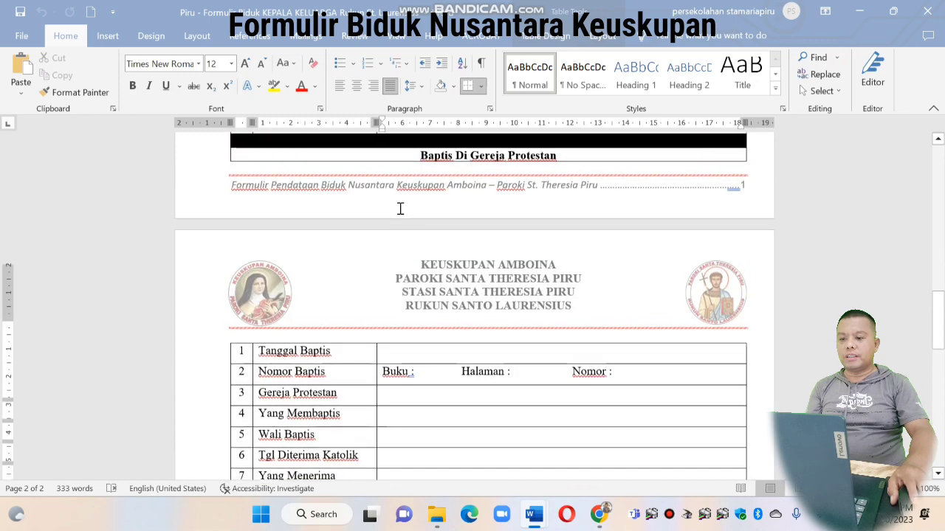
{"action": "scroll", "coordinate": [400, 210], "scroll_direction": "up", "scroll_amount": 3}
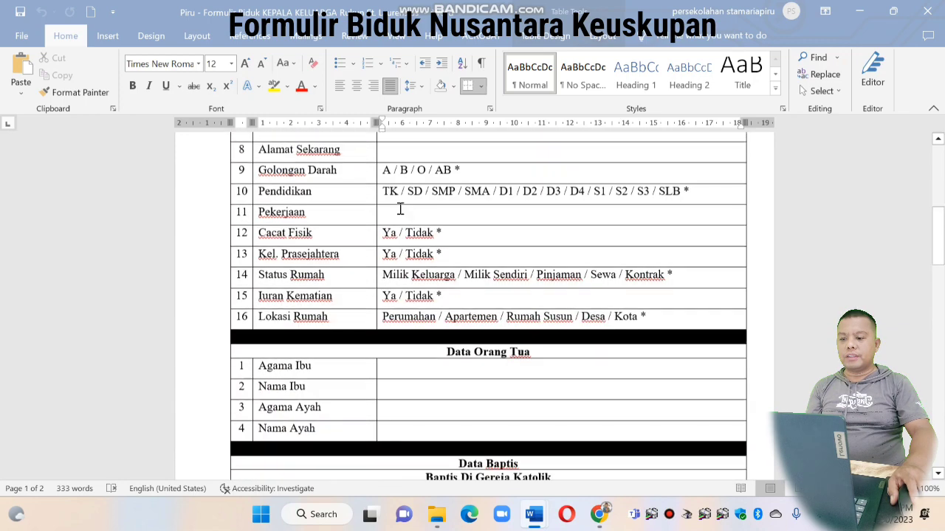
{"action": "scroll", "coordinate": [406, 211], "scroll_direction": "up", "scroll_amount": 2}
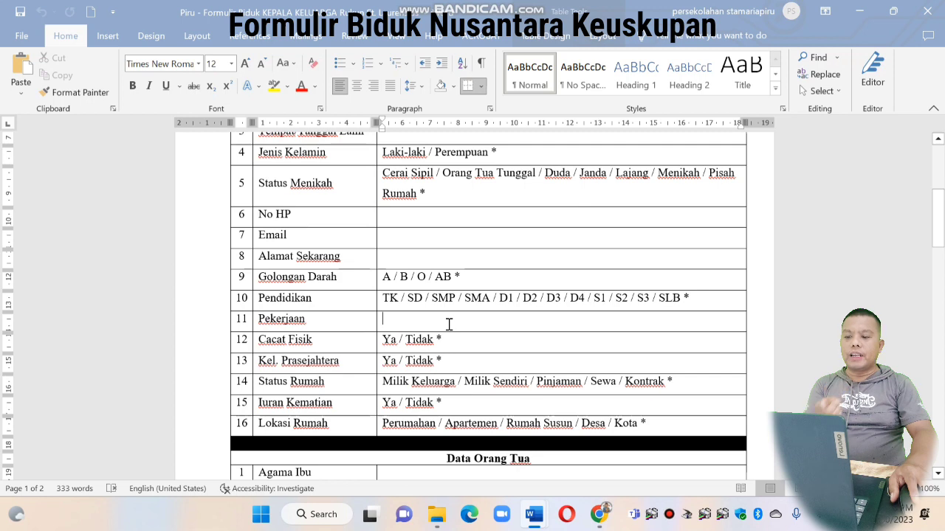
{"action": "scroll", "coordinate": [455, 325], "scroll_direction": "down", "scroll_amount": 2}
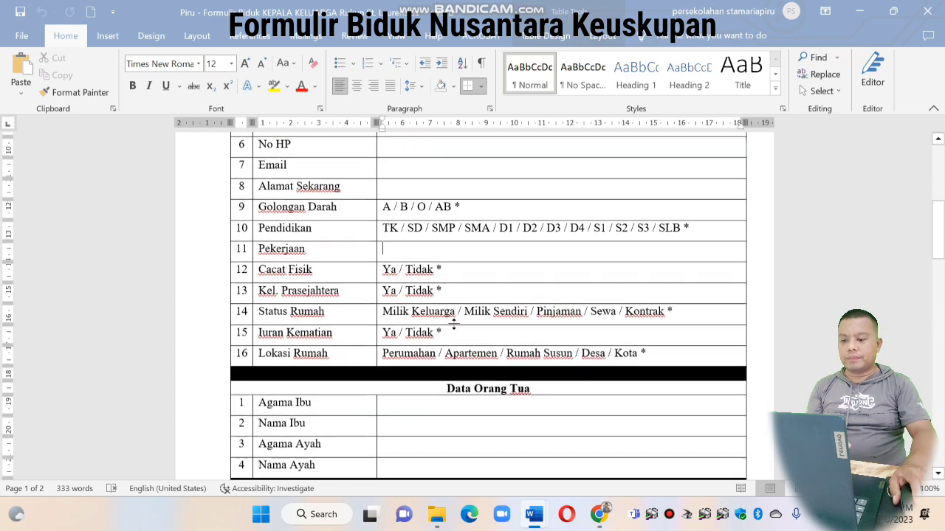
{"action": "scroll", "coordinate": [489, 303], "scroll_direction": "down", "scroll_amount": 2}
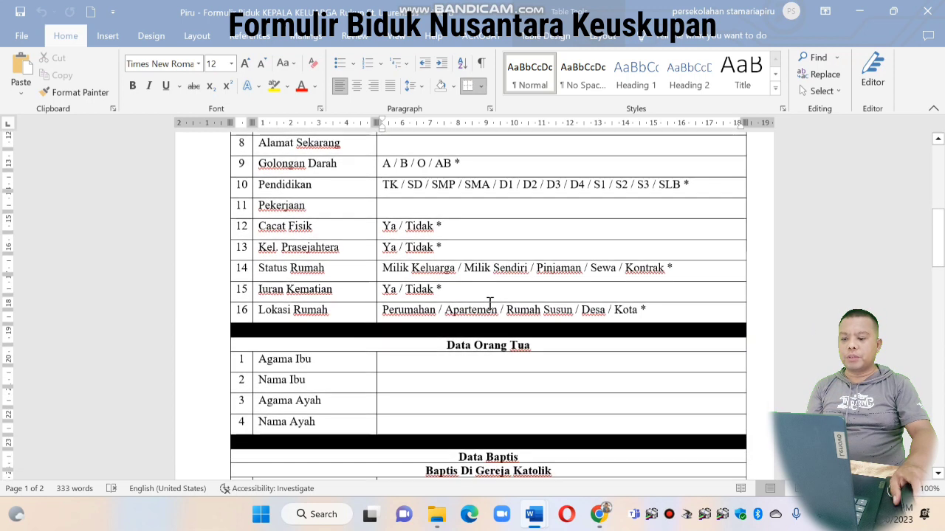
- Review the complete KEPALA KELUARGA form from Data Umum through Data Pernikahan and return to the Data Baptis section
{"action": "scroll", "coordinate": [488, 303], "scroll_direction": "up", "scroll_amount": 8}
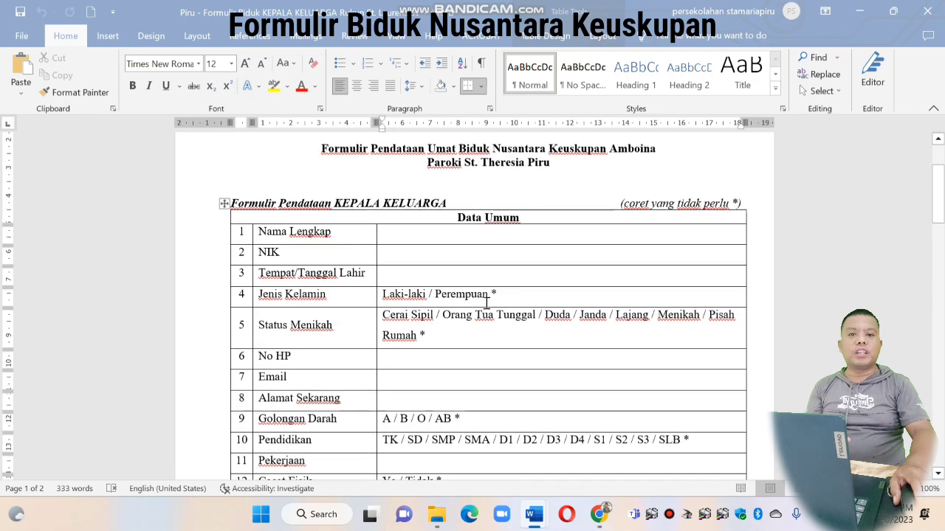
{"action": "scroll", "coordinate": [496, 349], "scroll_direction": "down", "scroll_amount": 15}
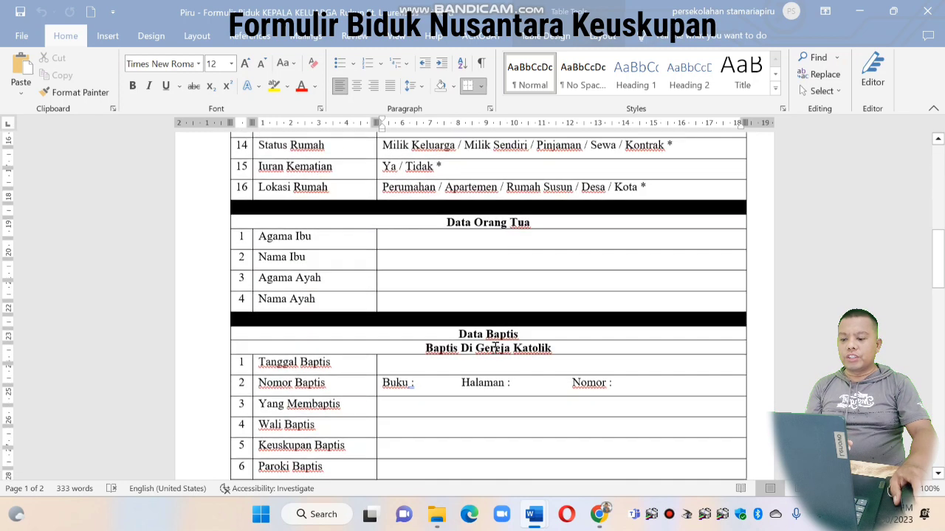
{"action": "scroll", "coordinate": [495, 351], "scroll_direction": "down", "scroll_amount": 10}
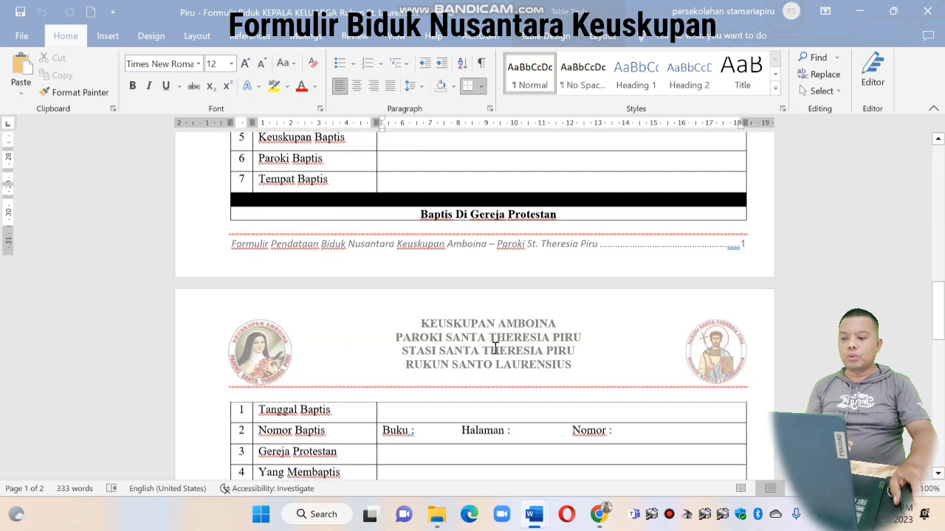
{"action": "scroll", "coordinate": [495, 348], "scroll_direction": "down", "scroll_amount": 8}
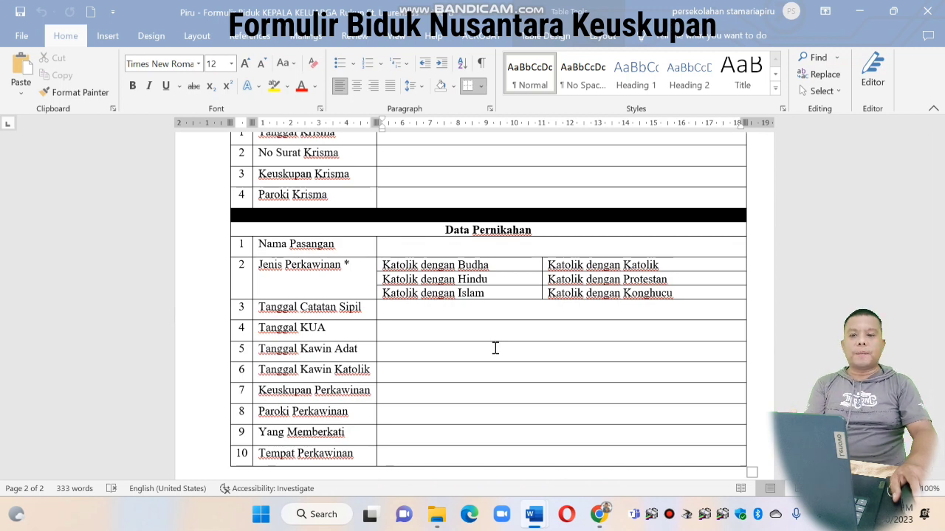
{"action": "scroll", "coordinate": [495, 348], "scroll_direction": "down", "scroll_amount": 5}
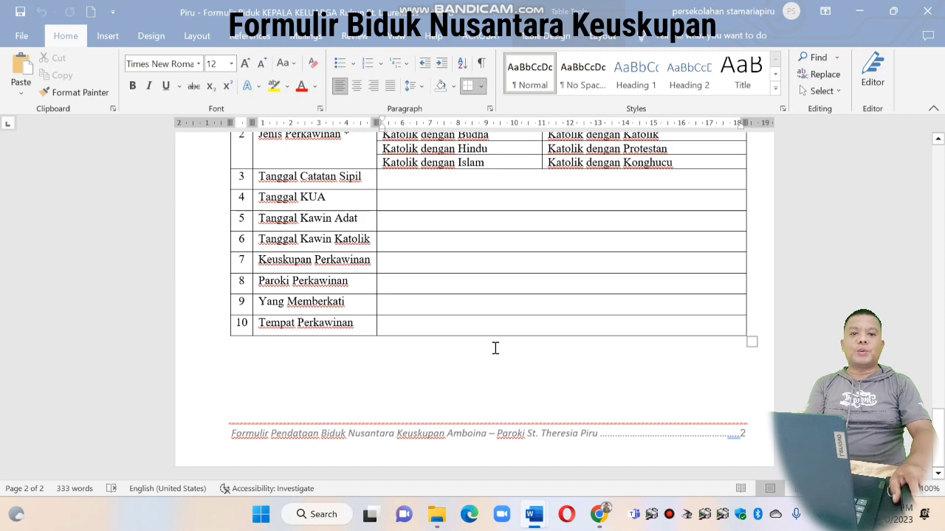
{"action": "scroll", "coordinate": [495, 348], "scroll_direction": "up", "scroll_amount": 18}
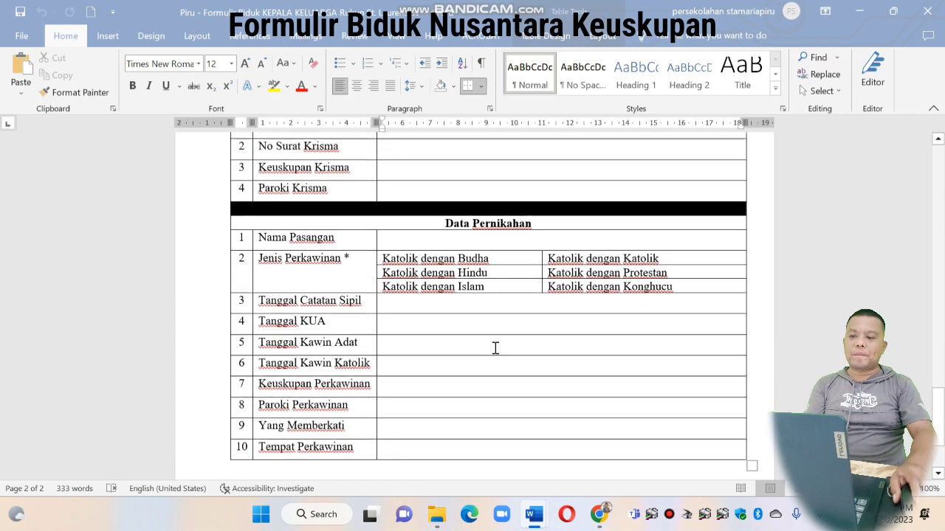
{"action": "scroll", "coordinate": [494, 347], "scroll_direction": "up", "scroll_amount": 10}
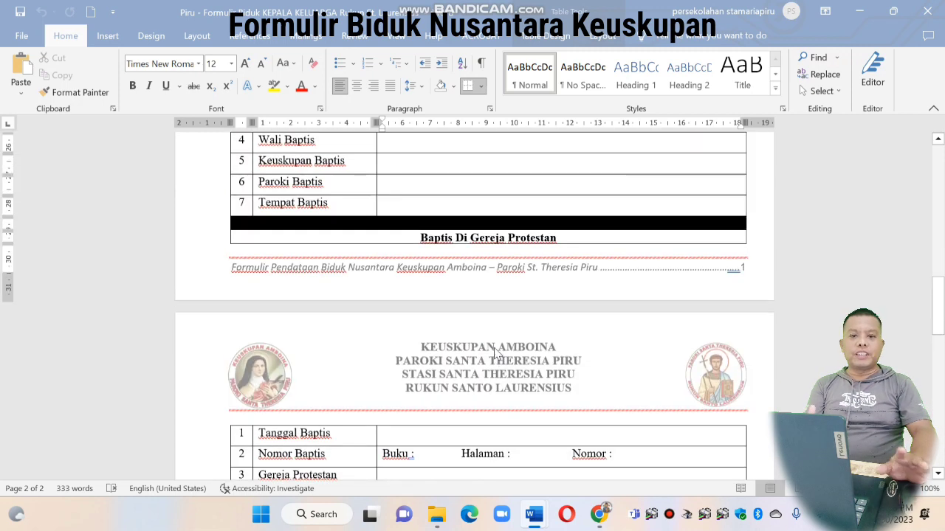
{"action": "scroll", "coordinate": [495, 353], "scroll_direction": "up", "scroll_amount": 6}
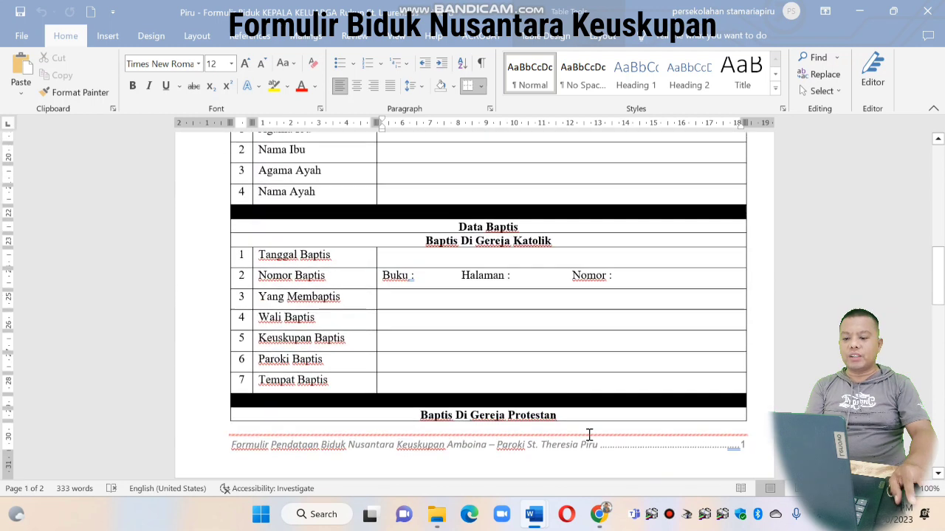
- Switch to Chrome, maximize the Biduk page and examine its Bidang Kepengurusan and Form Bidang Masyarakat fields
{"action": "key", "text": "alt+Tab"}
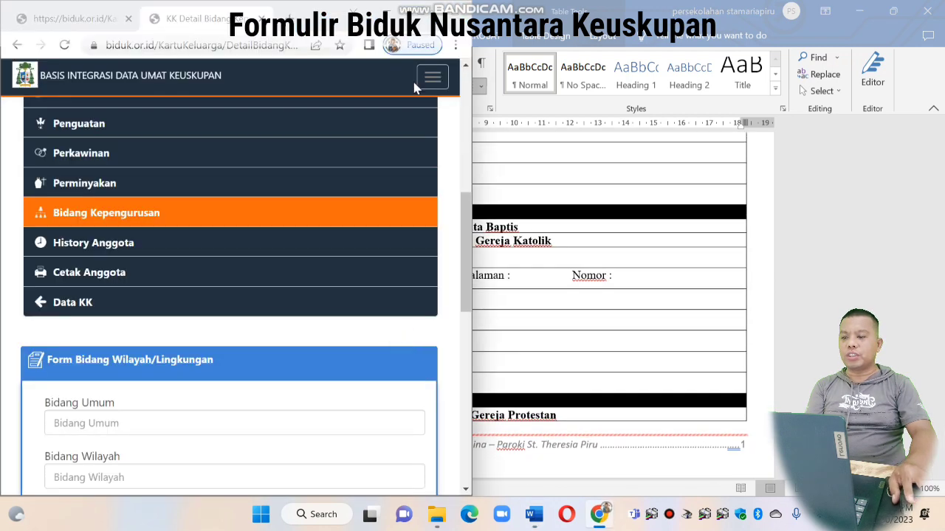
{"action": "left_click", "coordinate": [421, 12]}
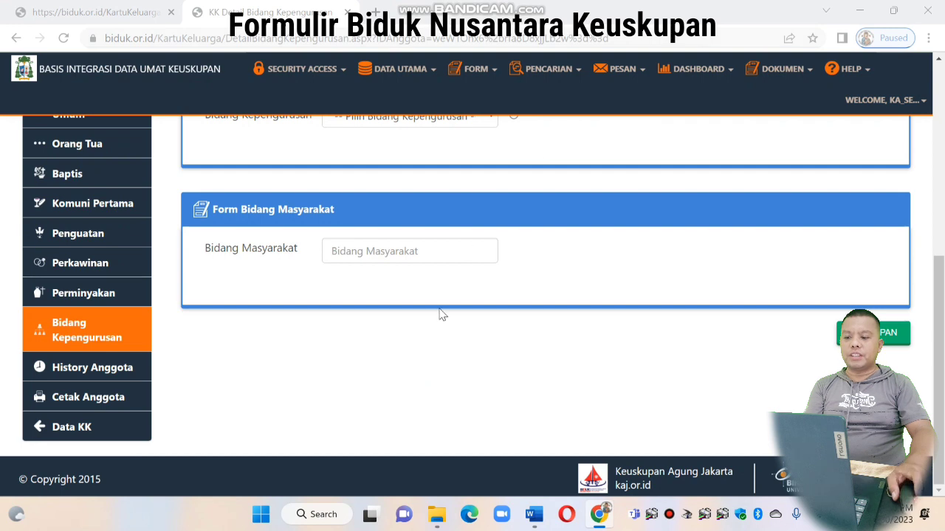
{"action": "scroll", "coordinate": [441, 312], "scroll_direction": "up", "scroll_amount": 5}
{"action": "scroll", "coordinate": [440, 313], "scroll_direction": "down", "scroll_amount": 4}
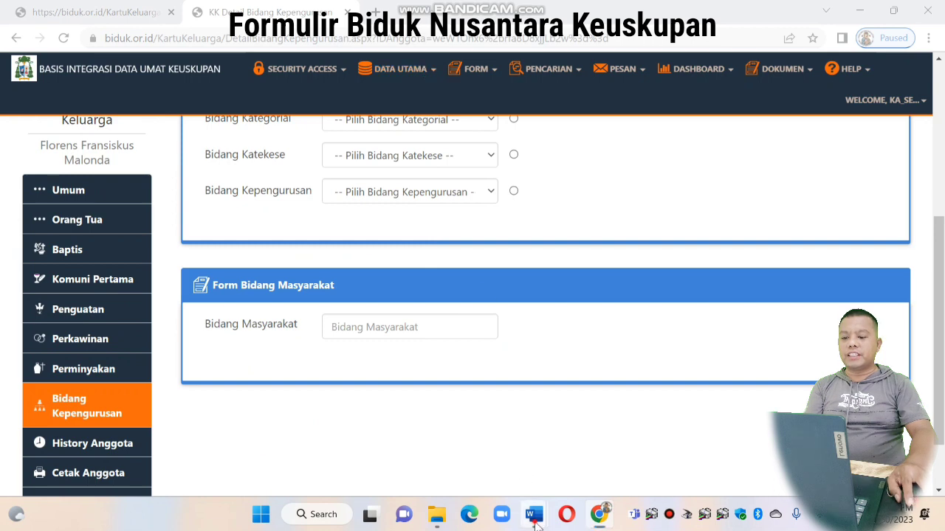
- Switch to Word's ANGGOTA KELUARGA form and arrange it side by side with the KEPALA KELUARGA form
{"action": "mouse_move", "coordinate": [535, 514]}
{"action": "left_click", "coordinate": [526, 480]}
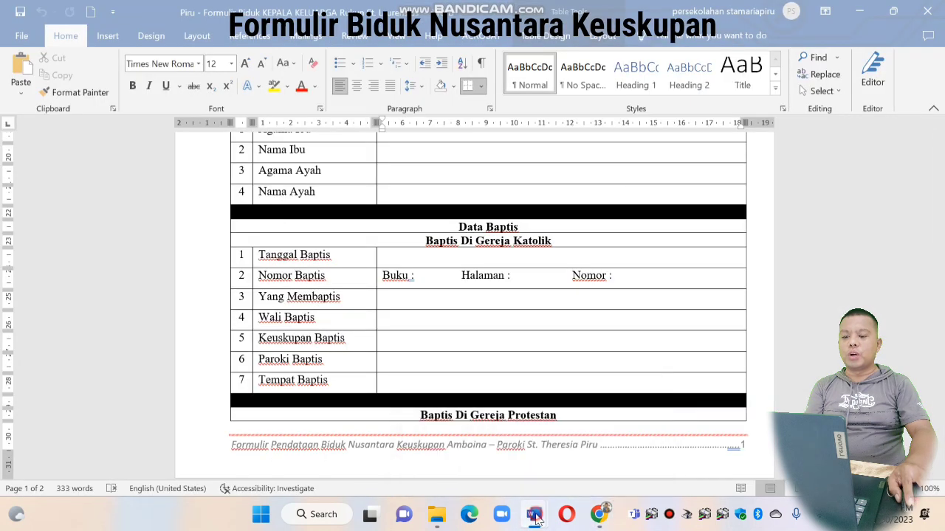
{"action": "left_click", "coordinate": [602, 447]}
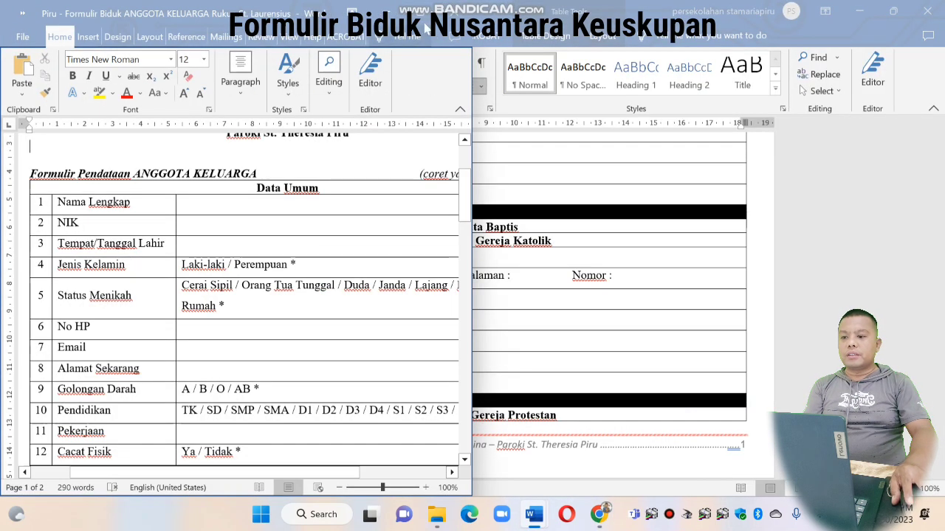
{"action": "left_click", "coordinate": [421, 11]}
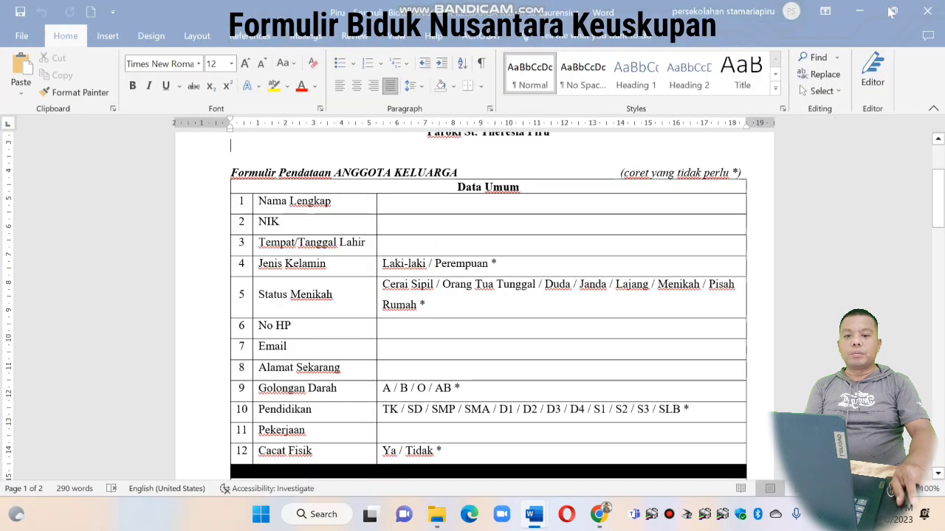
{"action": "left_click", "coordinate": [893, 11]}
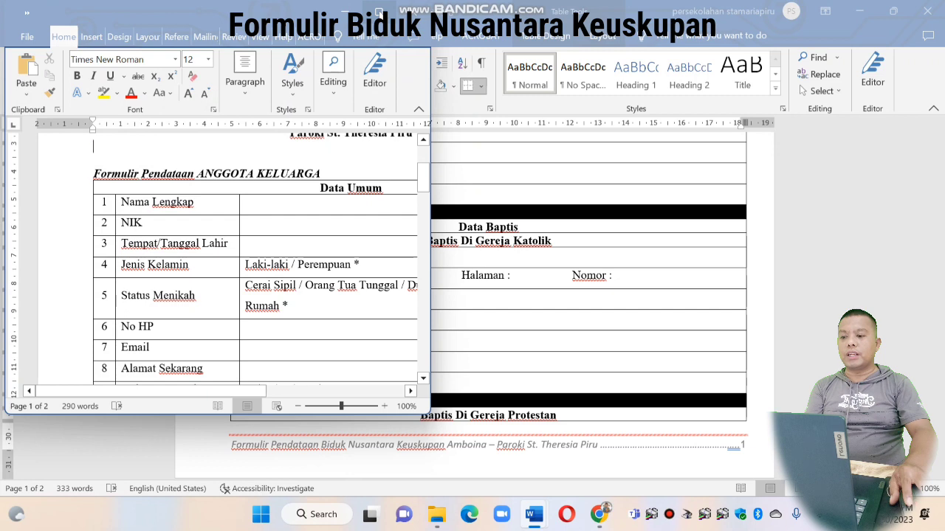
{"action": "mouse_move", "coordinate": [380, 12]}
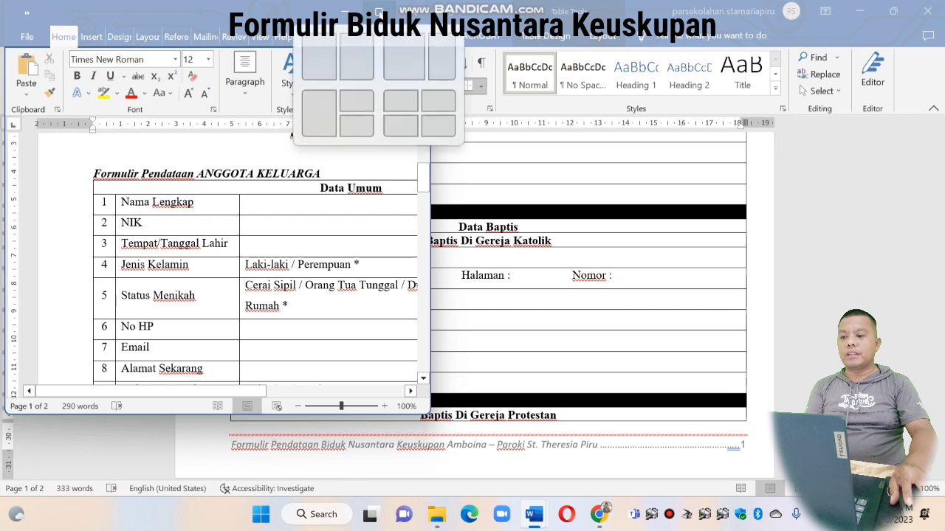
{"action": "left_click", "coordinate": [325, 64]}
{"action": "left_click", "coordinate": [631, 217]}
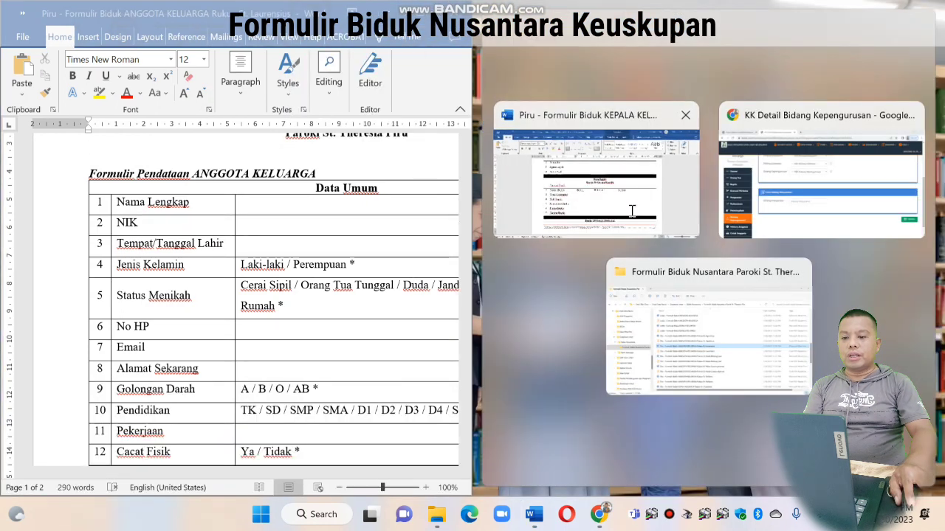
- Compare the headings and Data Umum rows of the ANGGOTA KELUARGA and KEPALA KELUARGA forms side by side
{"action": "scroll", "coordinate": [827, 340], "scroll_direction": "up", "scroll_amount": 8}
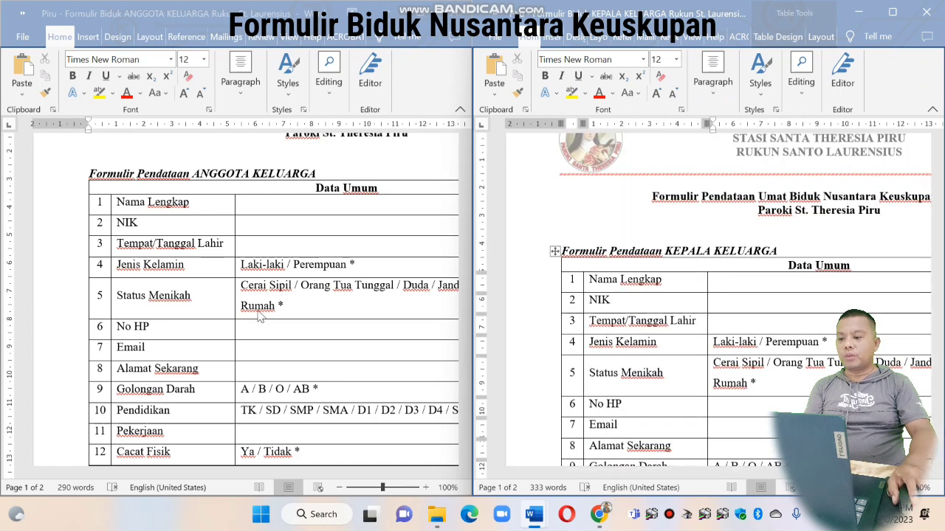
{"action": "scroll", "coordinate": [258, 320], "scroll_direction": "up", "scroll_amount": 3}
{"action": "scroll", "coordinate": [810, 275], "scroll_direction": "down", "scroll_amount": 2}
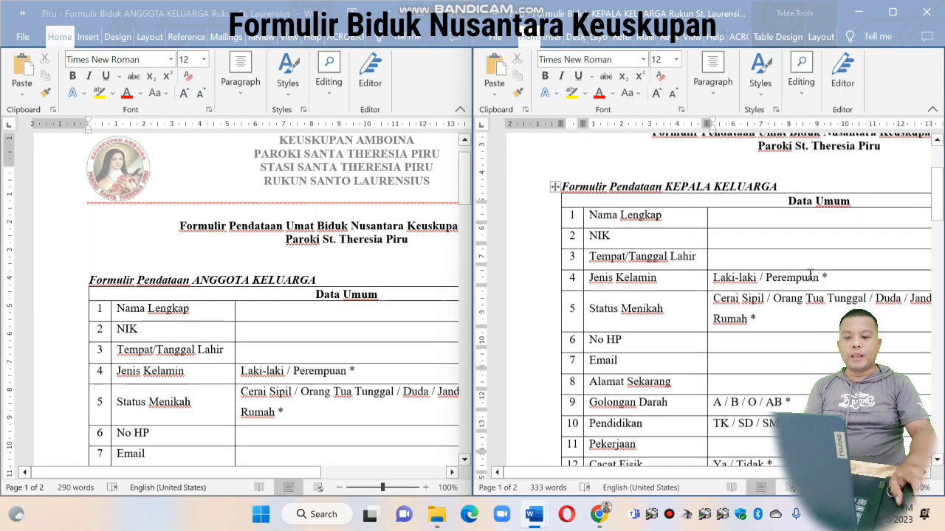
{"action": "left_click", "coordinate": [763, 214]}
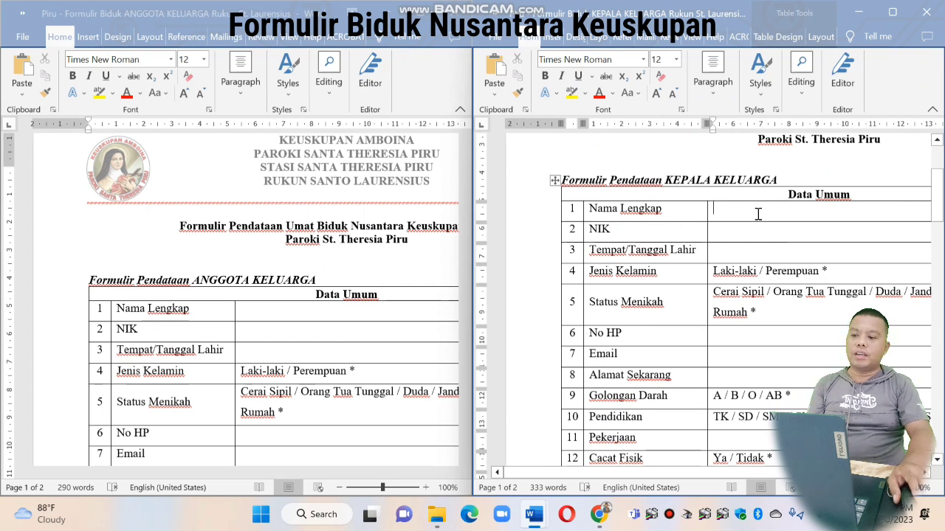
{"action": "scroll", "coordinate": [404, 301], "scroll_direction": "down", "scroll_amount": 1}
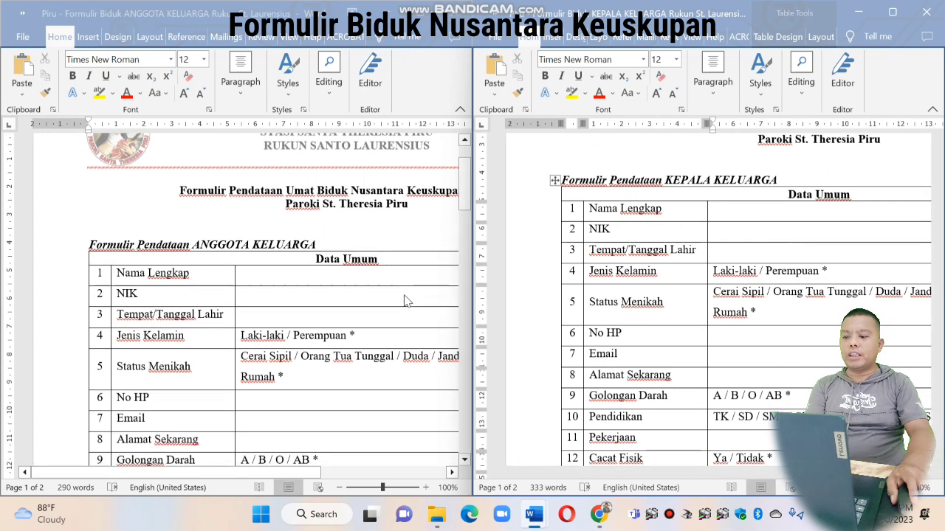
{"action": "scroll", "coordinate": [404, 301], "scroll_direction": "down", "scroll_amount": 2}
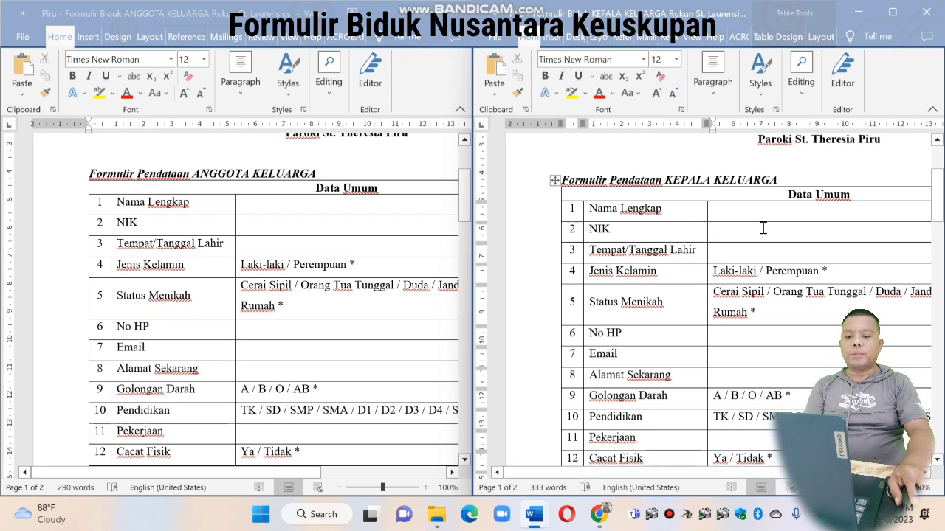
{"action": "scroll", "coordinate": [342, 292], "scroll_direction": "down", "scroll_amount": 3}
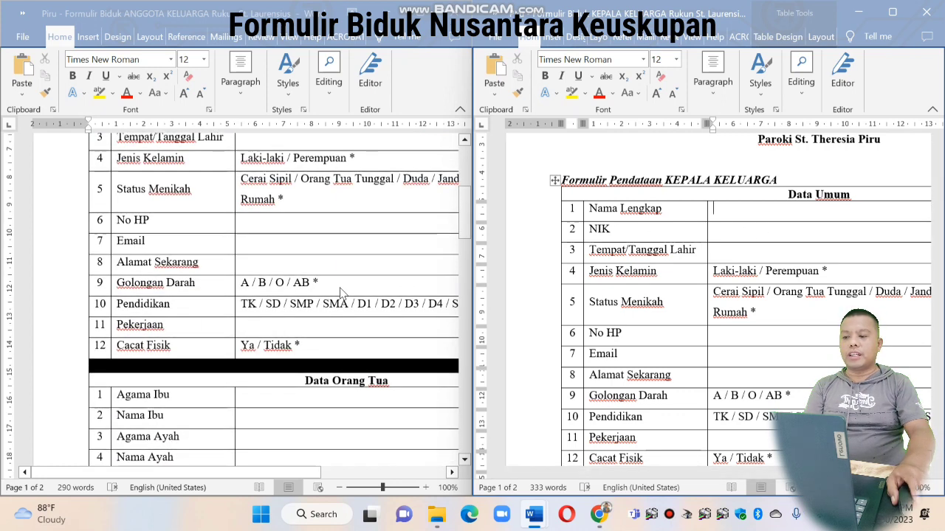
{"action": "scroll", "coordinate": [341, 291], "scroll_direction": "up", "scroll_amount": 6}
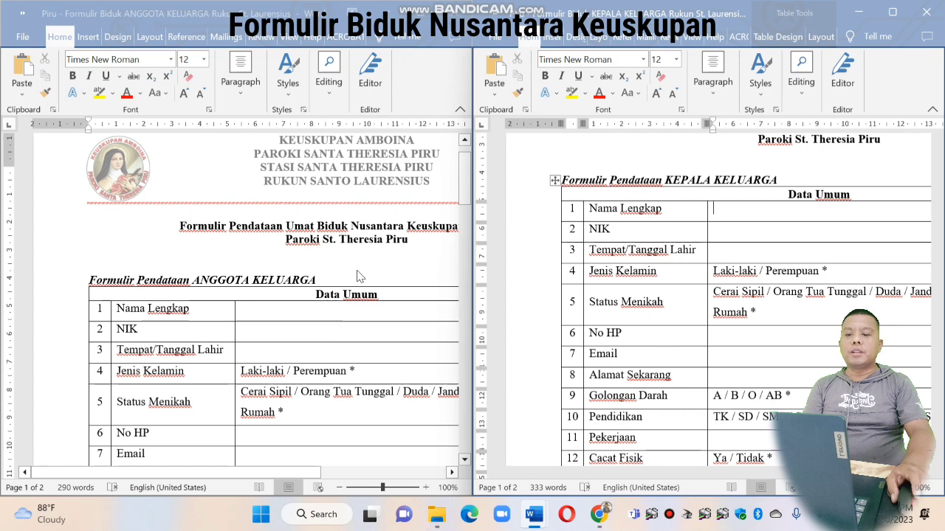
{"action": "scroll", "coordinate": [358, 276], "scroll_direction": "down", "scroll_amount": 2}
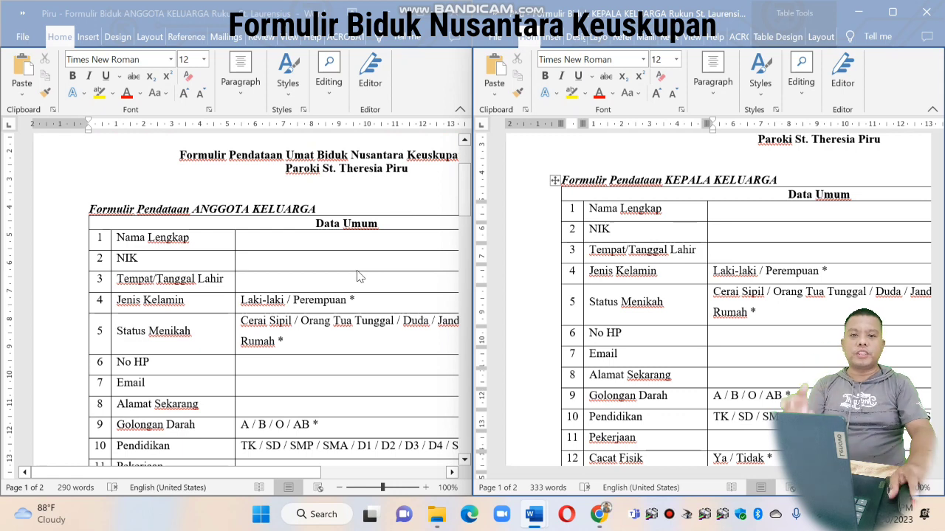
- Review the ANGGOTA KELUARGA form through Data Pernikahan, then return to Data Umum and compare its last rows with the KEPALA KELUARGA form
{"action": "left_click", "coordinate": [346, 242]}
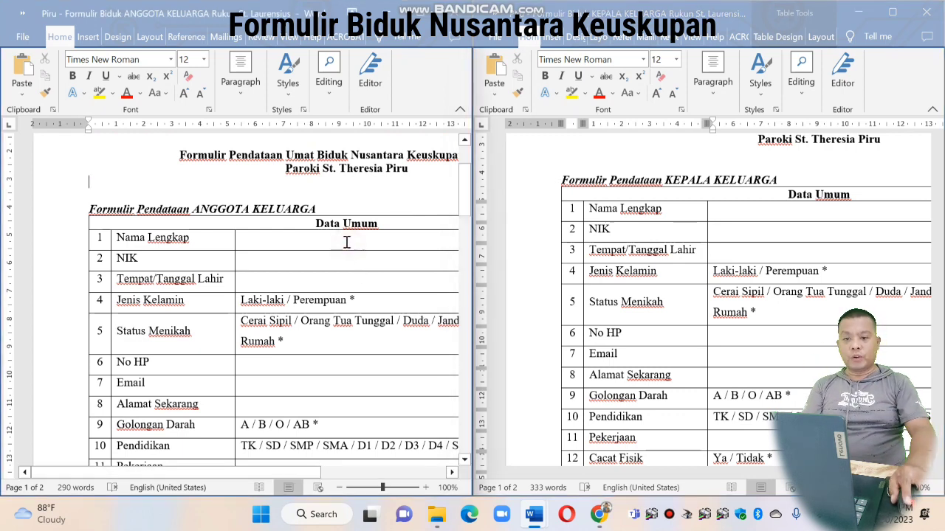
{"action": "scroll", "coordinate": [346, 242], "scroll_direction": "down", "scroll_amount": 18}
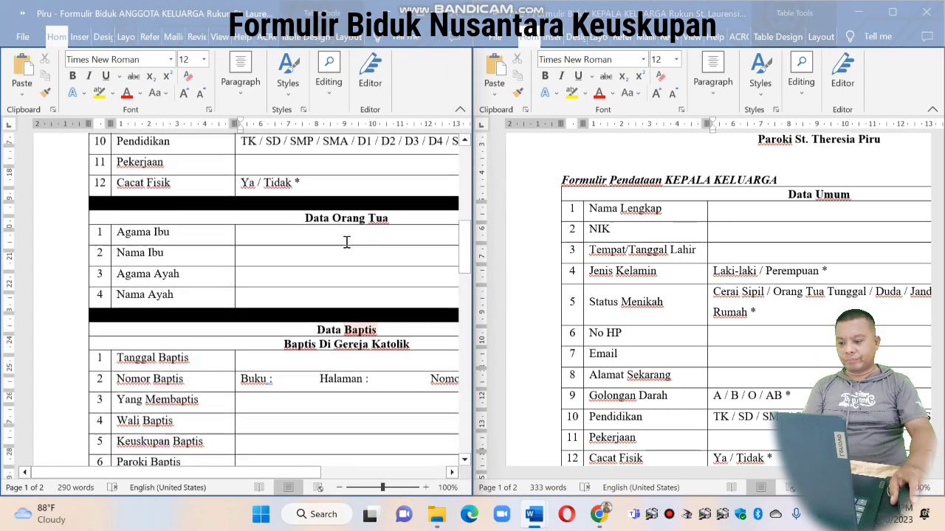
{"action": "scroll", "coordinate": [346, 242], "scroll_direction": "down", "scroll_amount": 15}
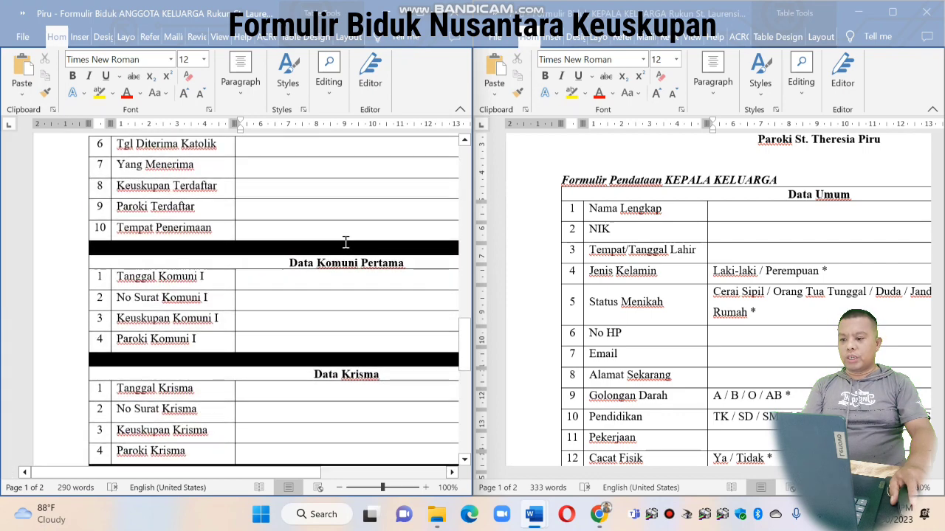
{"action": "scroll", "coordinate": [345, 242], "scroll_direction": "down", "scroll_amount": 5}
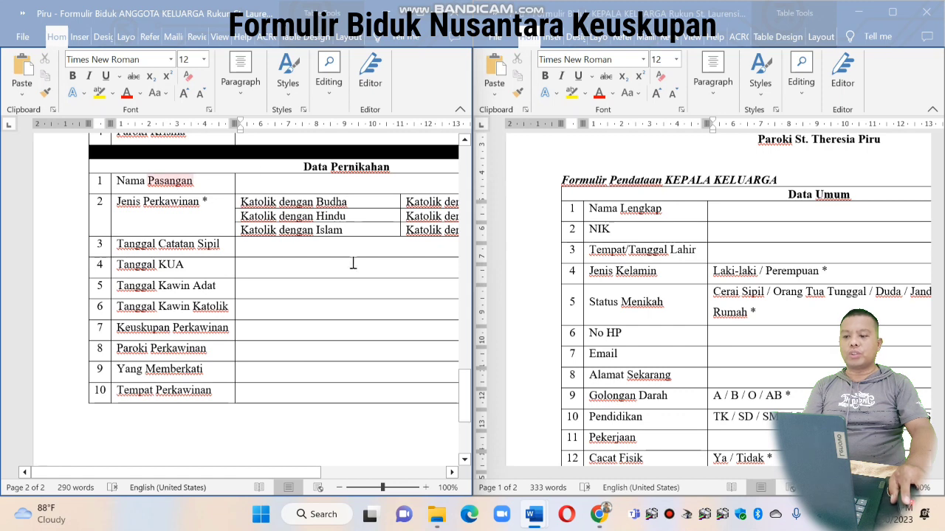
{"action": "scroll", "coordinate": [329, 324], "scroll_direction": "up", "scroll_amount": 5}
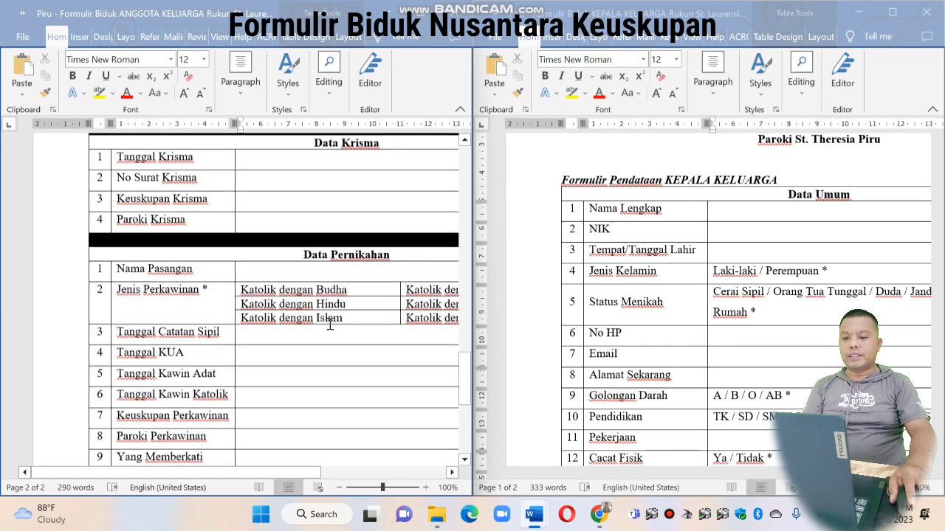
{"action": "scroll", "coordinate": [330, 324], "scroll_direction": "up", "scroll_amount": 3}
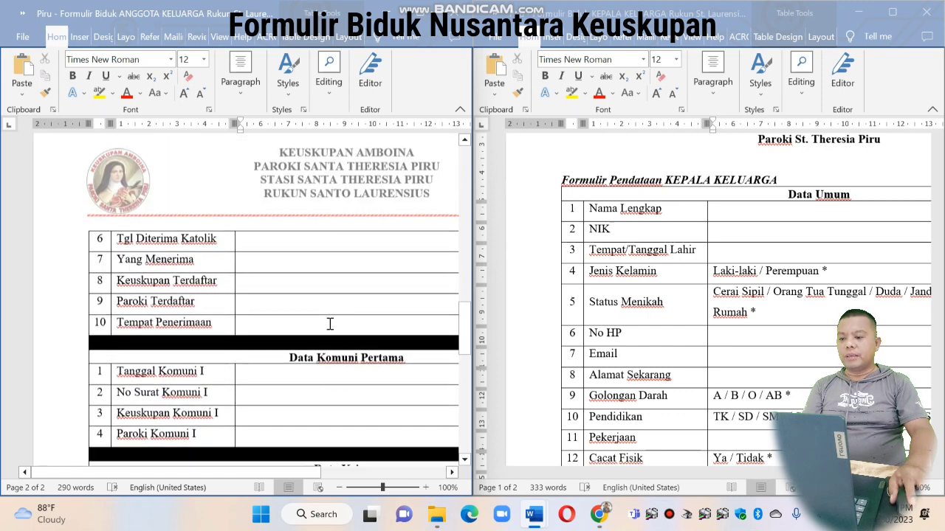
{"action": "scroll", "coordinate": [330, 325], "scroll_direction": "down", "scroll_amount": 2}
{"action": "scroll", "coordinate": [330, 325], "scroll_direction": "up", "scroll_amount": 7}
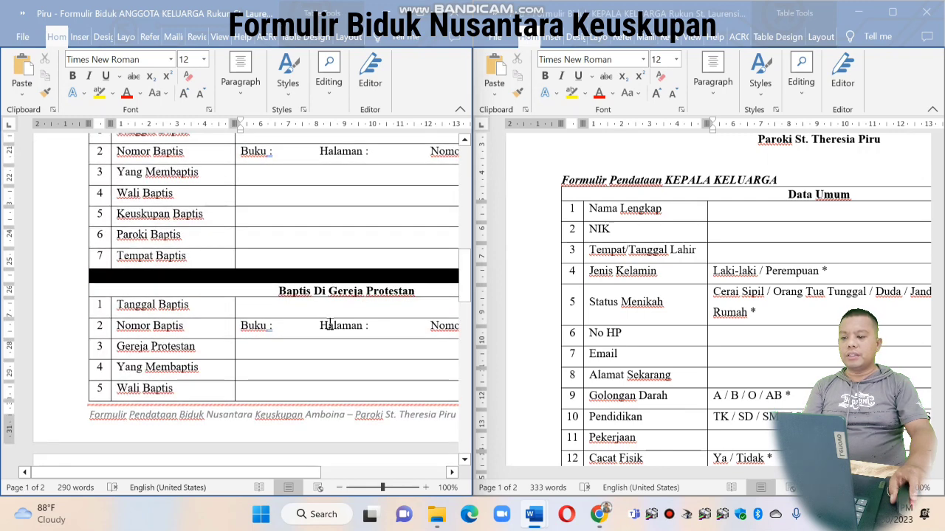
{"action": "scroll", "coordinate": [330, 325], "scroll_direction": "up", "scroll_amount": 6}
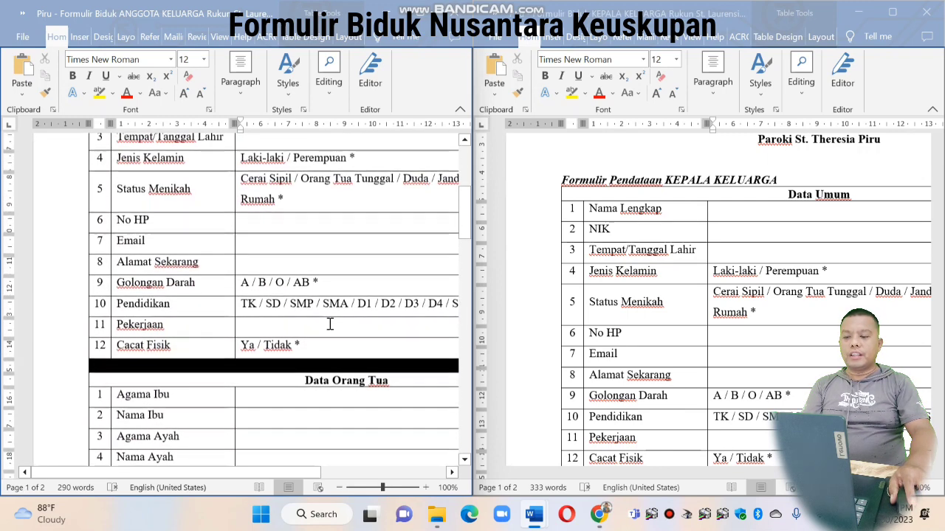
{"action": "scroll", "coordinate": [330, 324], "scroll_direction": "up", "scroll_amount": 3}
{"action": "scroll", "coordinate": [659, 295], "scroll_direction": "down", "scroll_amount": 1}
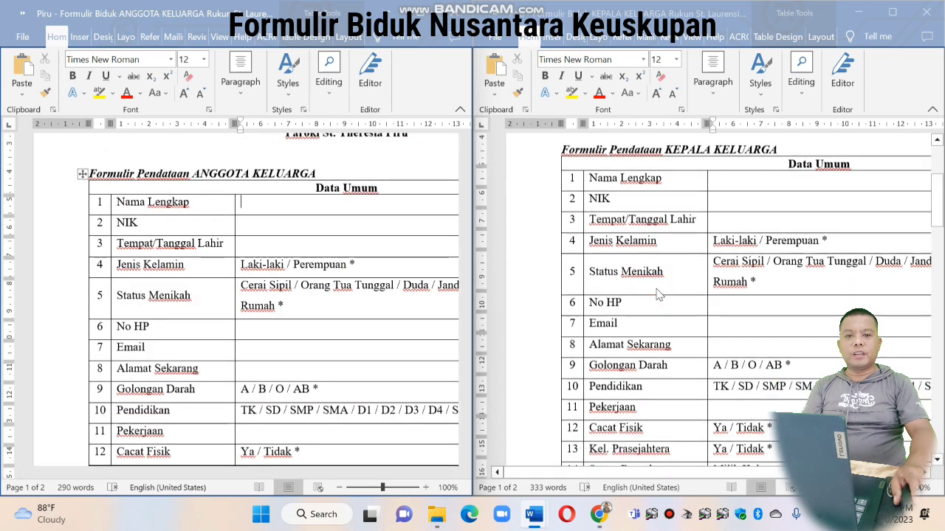
{"action": "scroll", "coordinate": [659, 295], "scroll_direction": "down", "scroll_amount": 1}
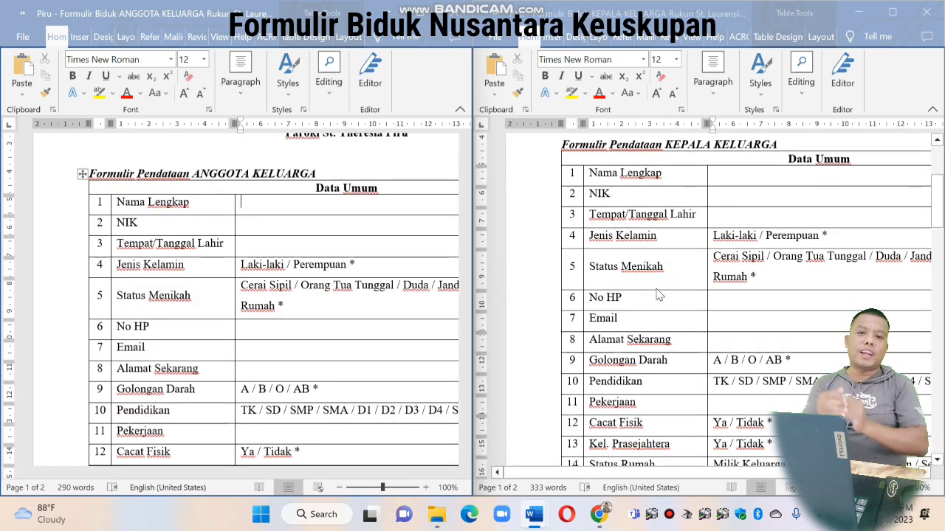